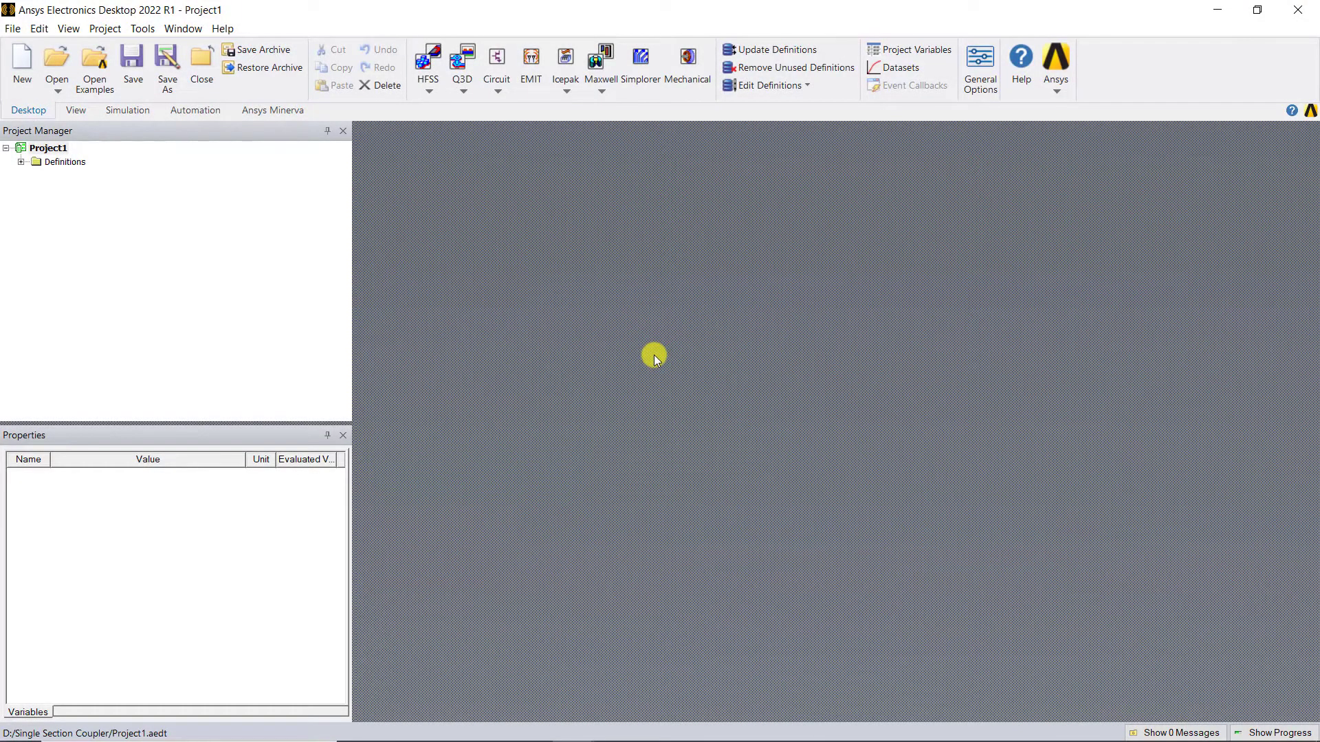
Insert an HFSS design and set its solution type to Terminal Network Analysis with a Radiation auto-open region
{"action": "left_click", "coordinate": [427, 57]}
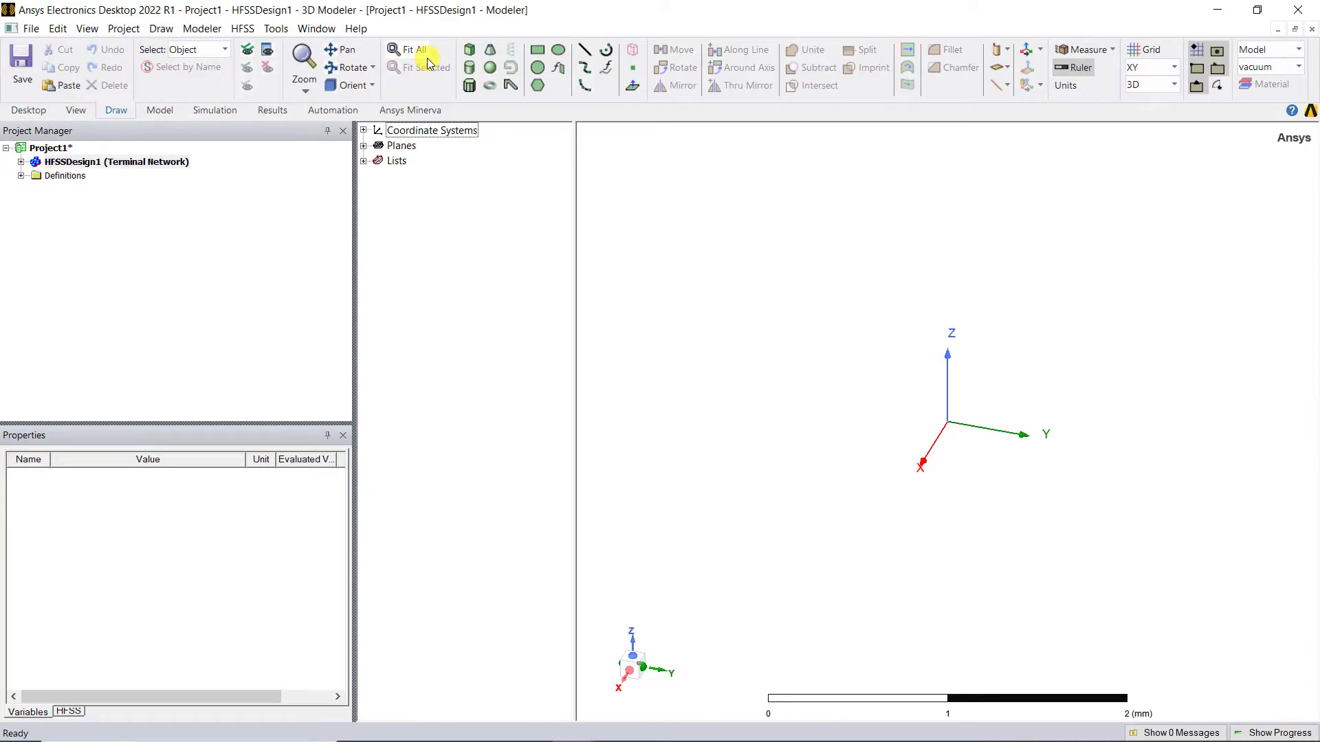
{"action": "double_click", "coordinate": [32, 167]}
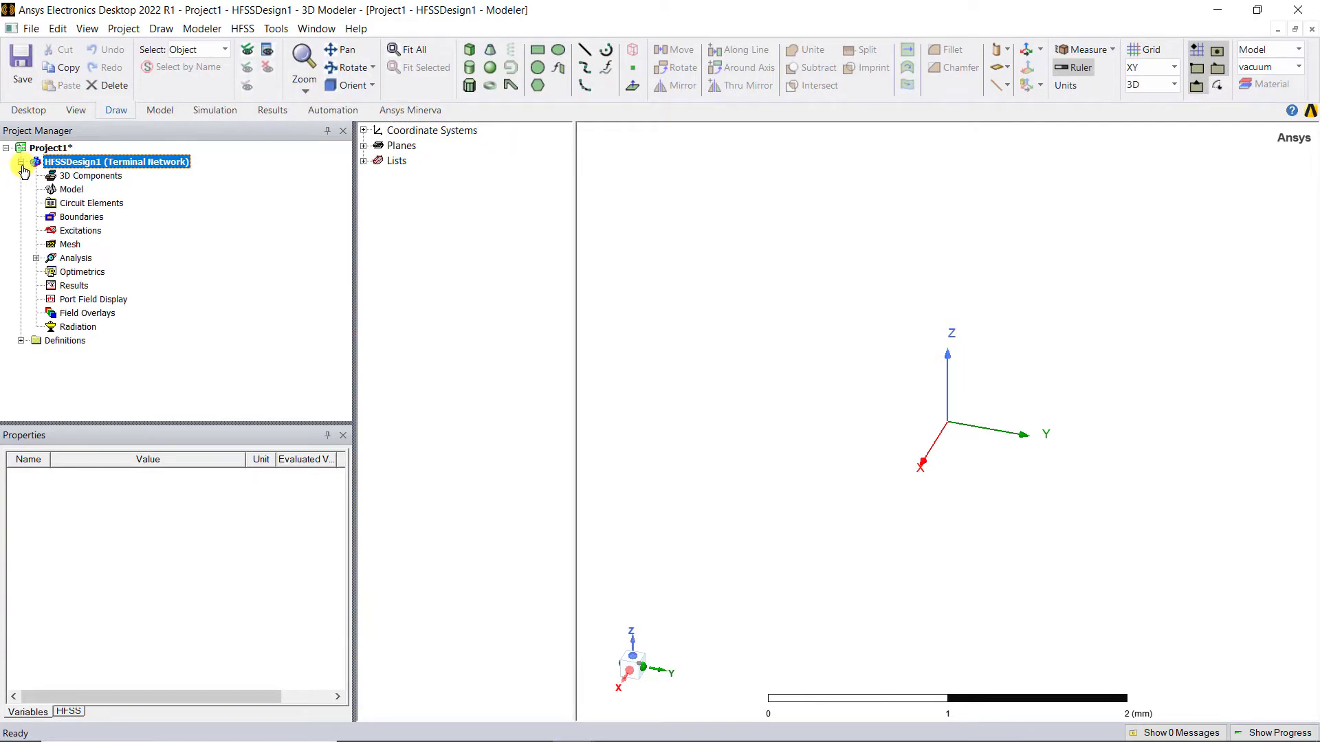
{"action": "right_click", "coordinate": [85, 164]}
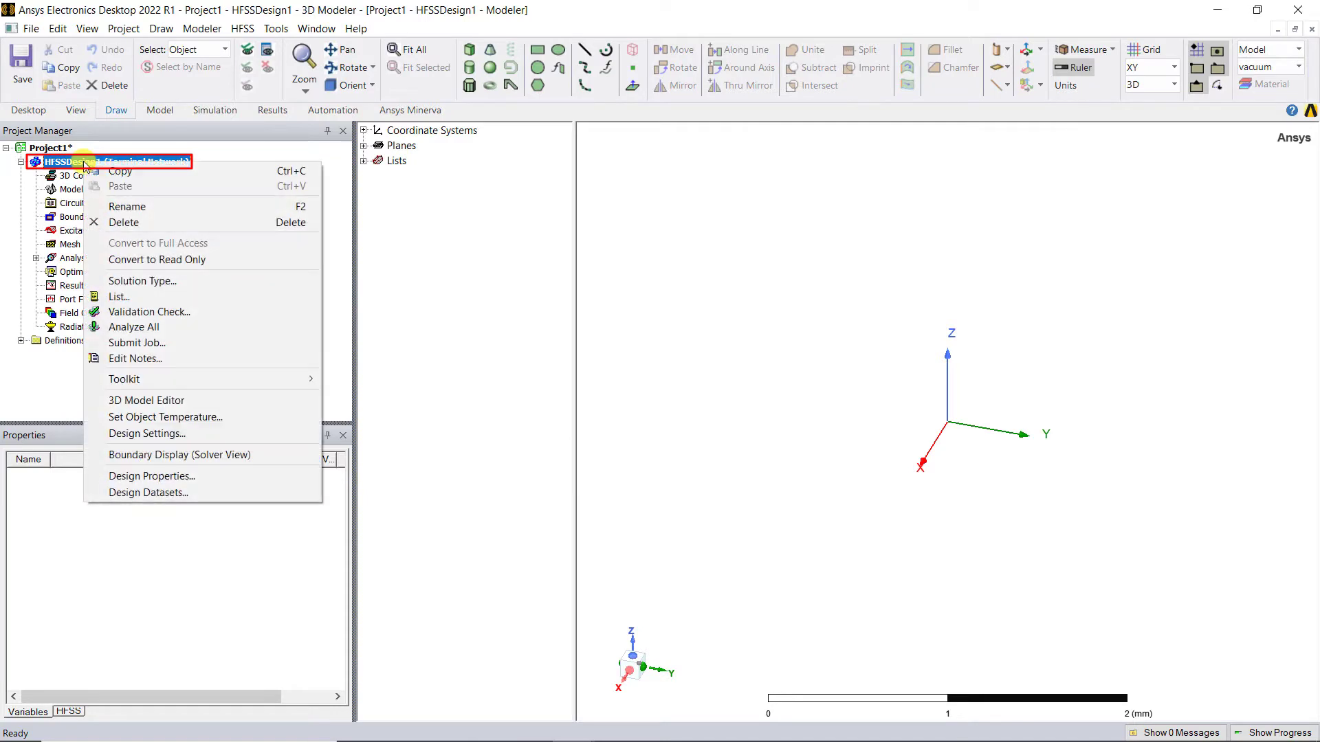
{"action": "left_click", "coordinate": [103, 281]}
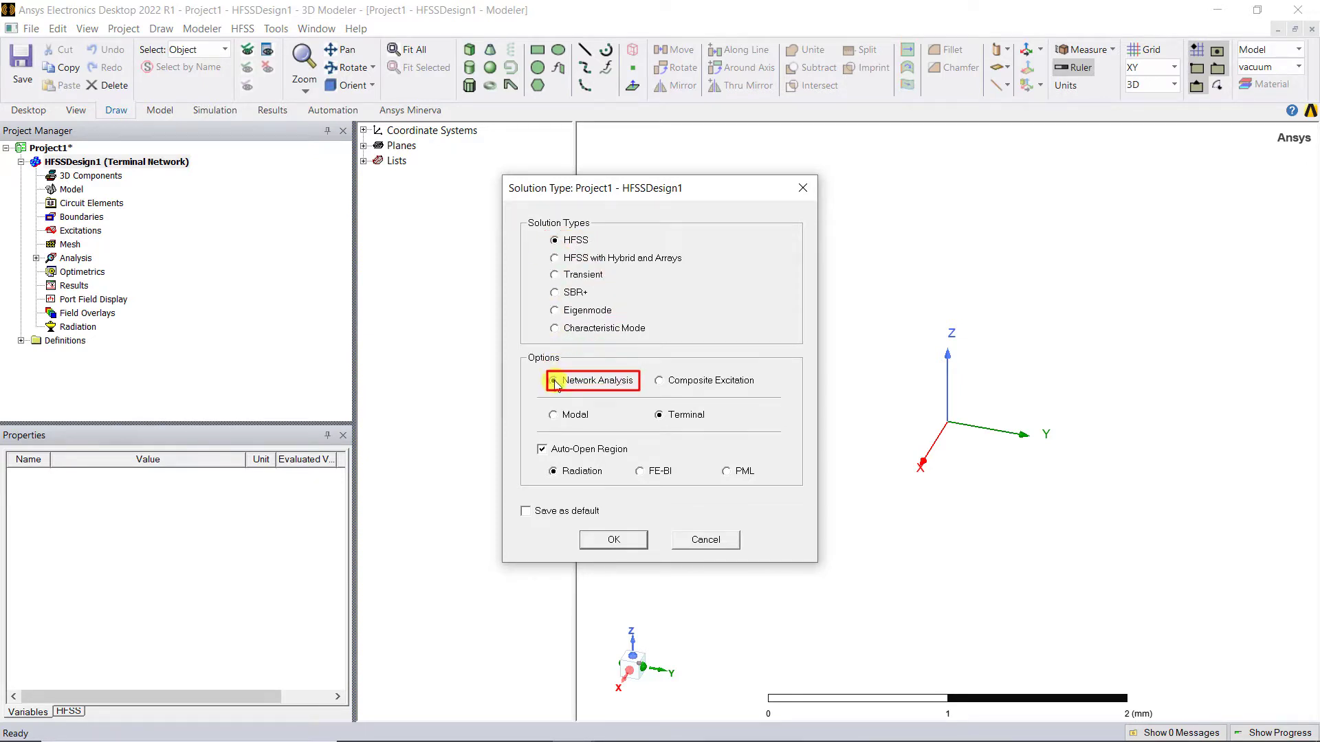
{"action": "left_click", "coordinate": [660, 416]}
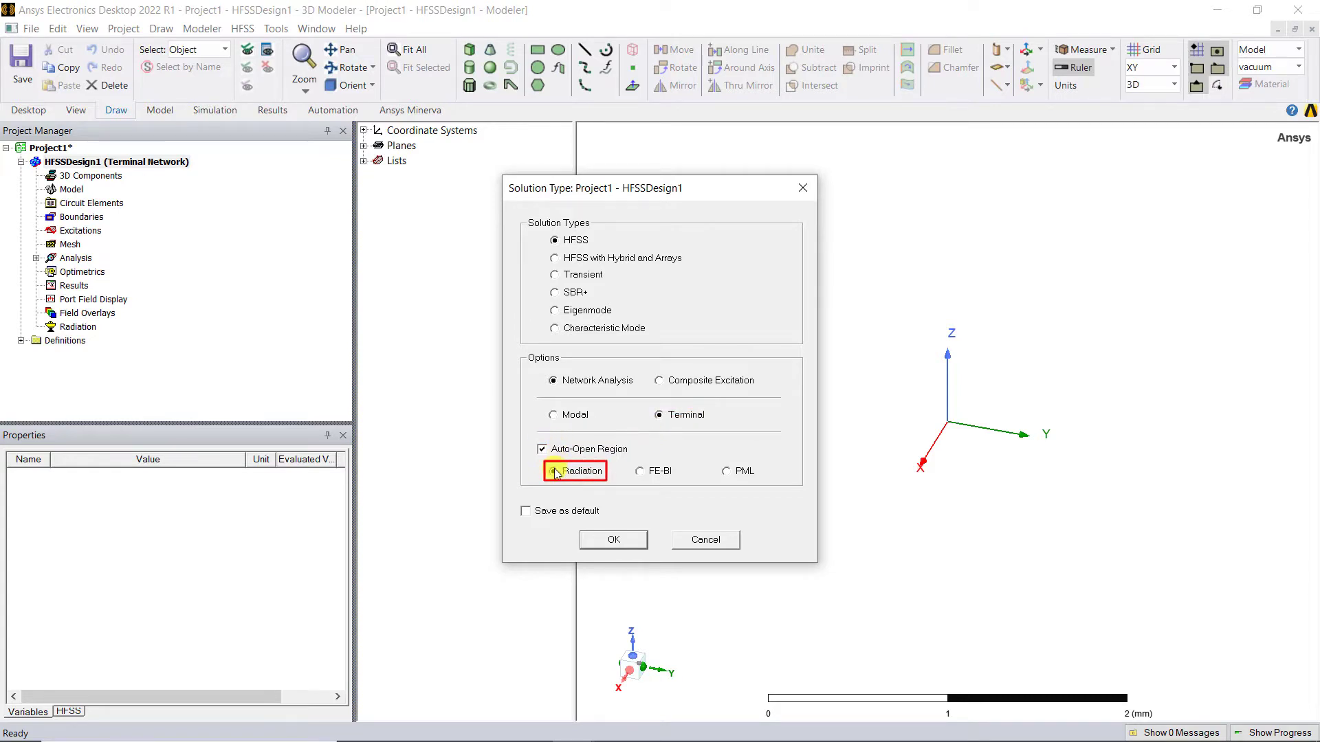
{"action": "left_click", "coordinate": [610, 542]}
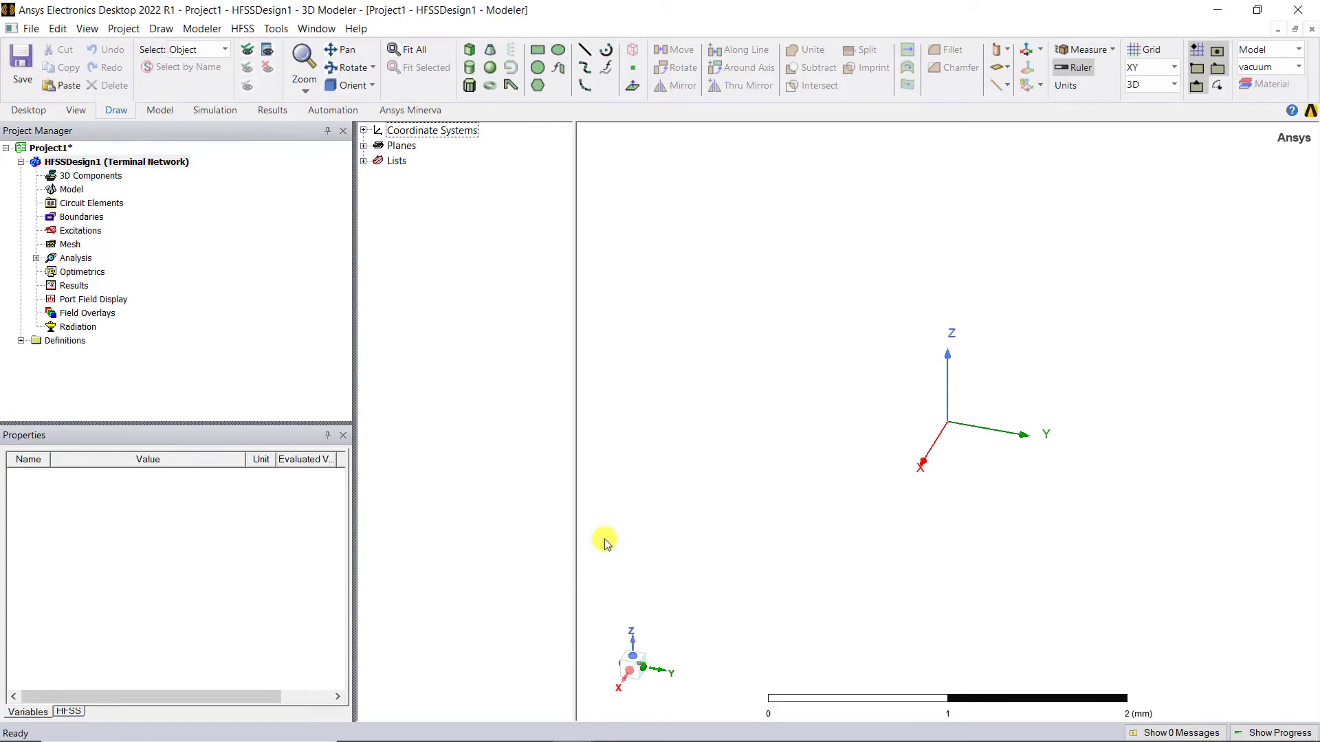
Add design variables Width 2.59 mm, Length 17 mm, Gap 0.98 mm, Cham 1.5 mm, SubH 3.2 mm, Thick 2 mil, Length1 8 mm and PortWidth 10 mm
{"action": "right_click", "coordinate": [95, 163]}
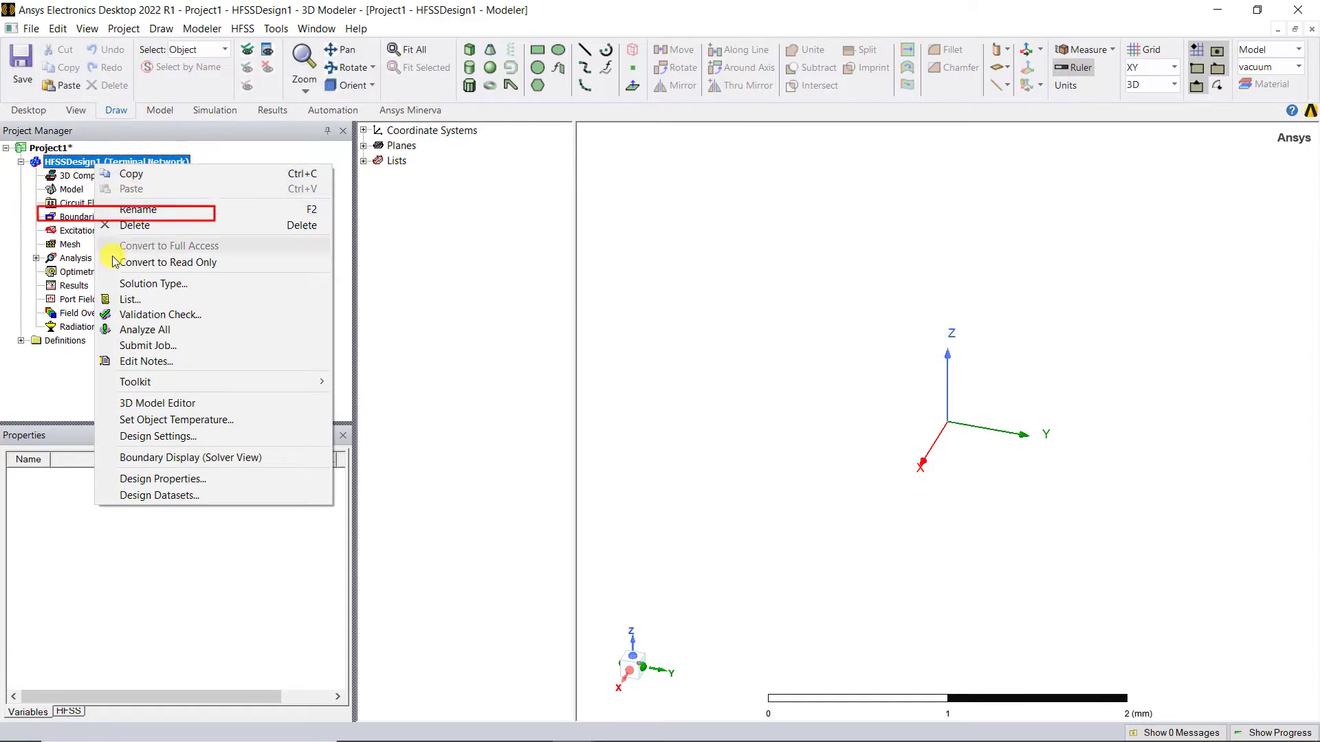
{"action": "left_click", "coordinate": [124, 479]}
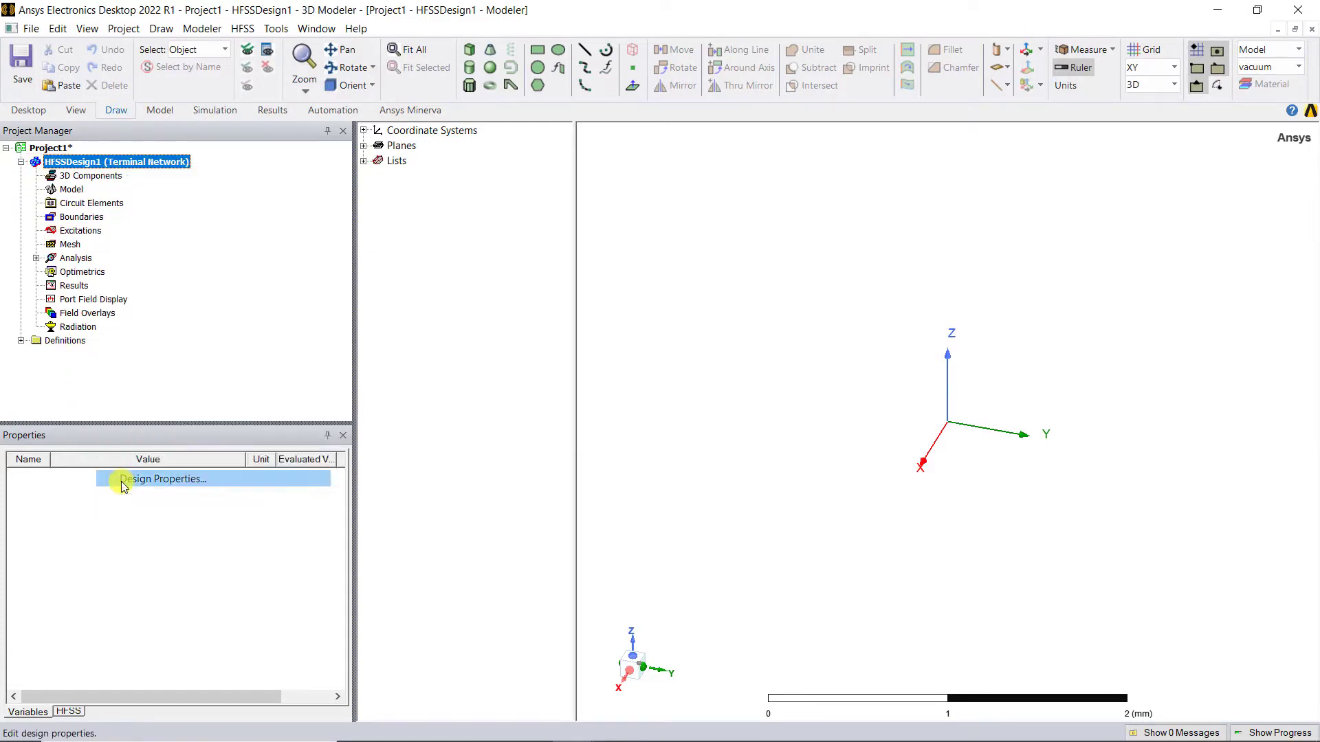
{"action": "left_click", "coordinate": [113, 447]}
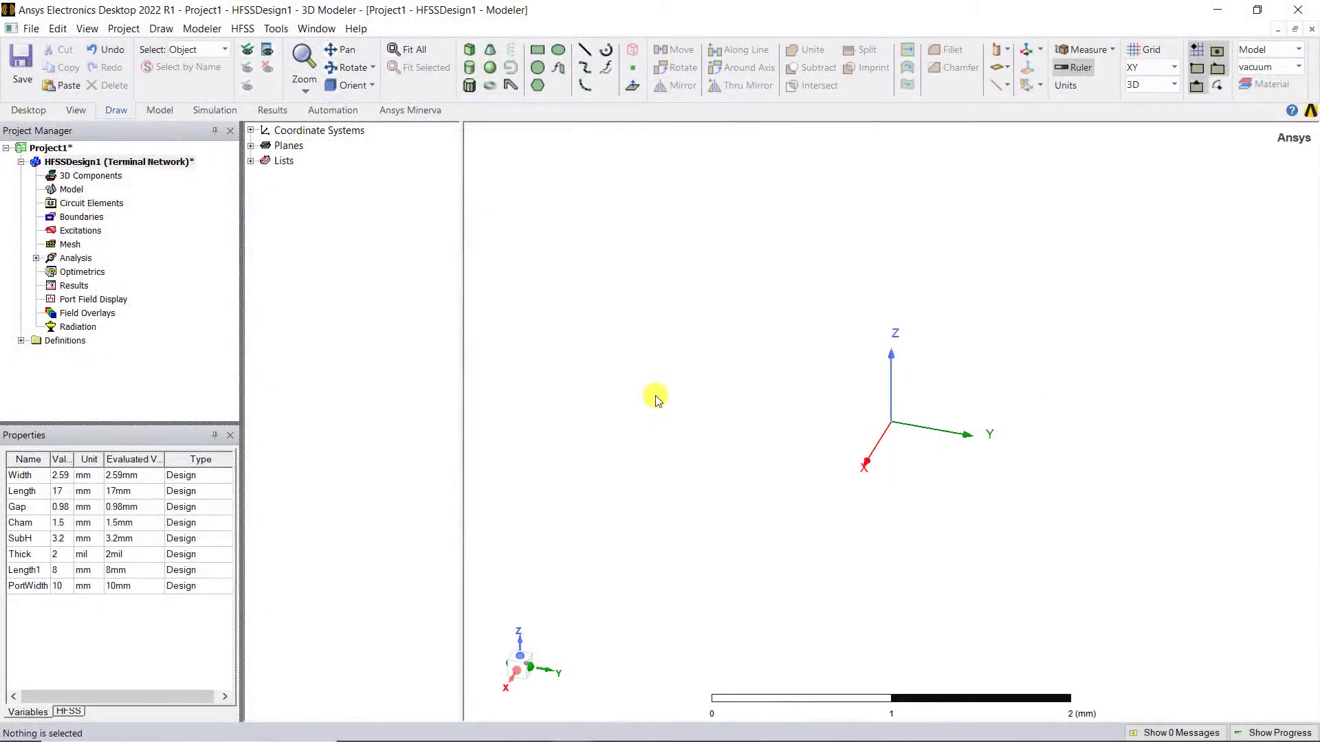
Create a box at -Length1-Gap/2, -Length-10mm, -SubH/2 with XSize Length1*2+Gap, YSize Length*2+20mm and ZSize SubH
{"action": "left_click", "coordinate": [475, 53]}
{"action": "left_click", "coordinate": [858, 378]}
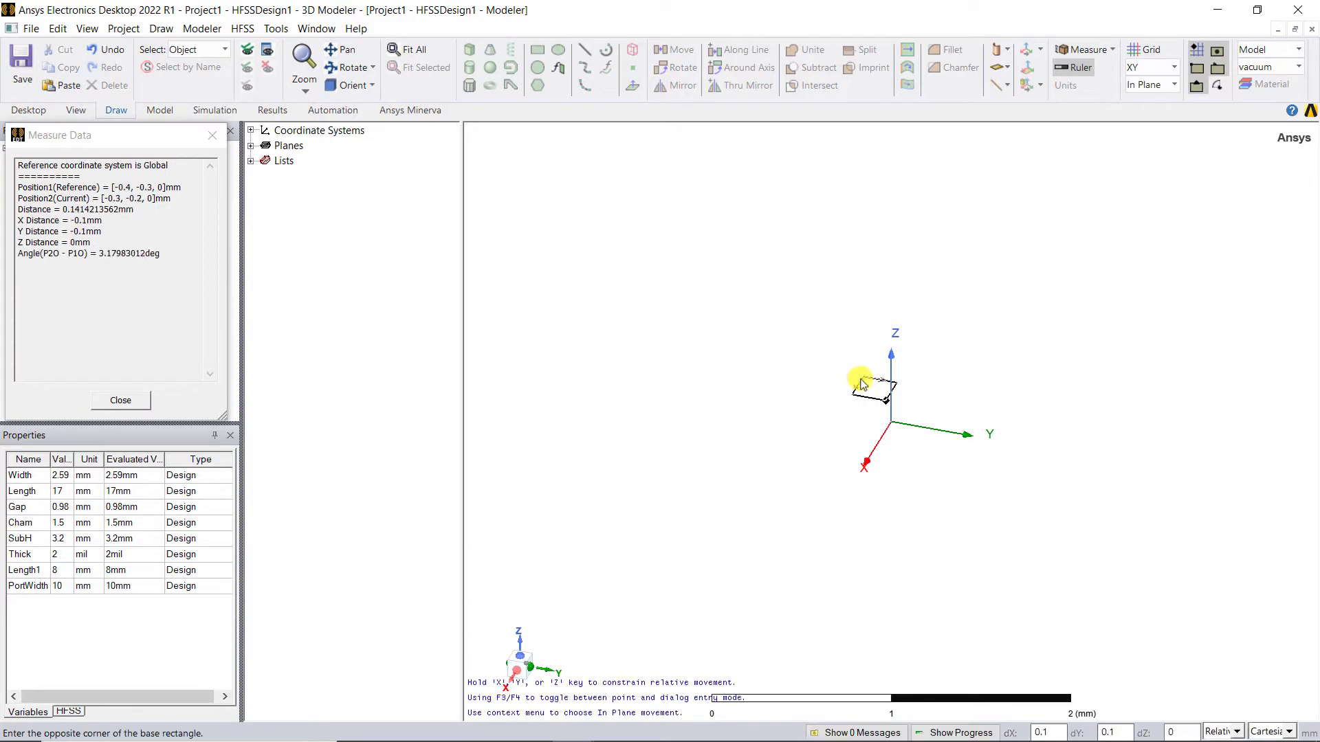
{"action": "left_click", "coordinate": [930, 483]}
{"action": "left_click", "coordinate": [929, 475]}
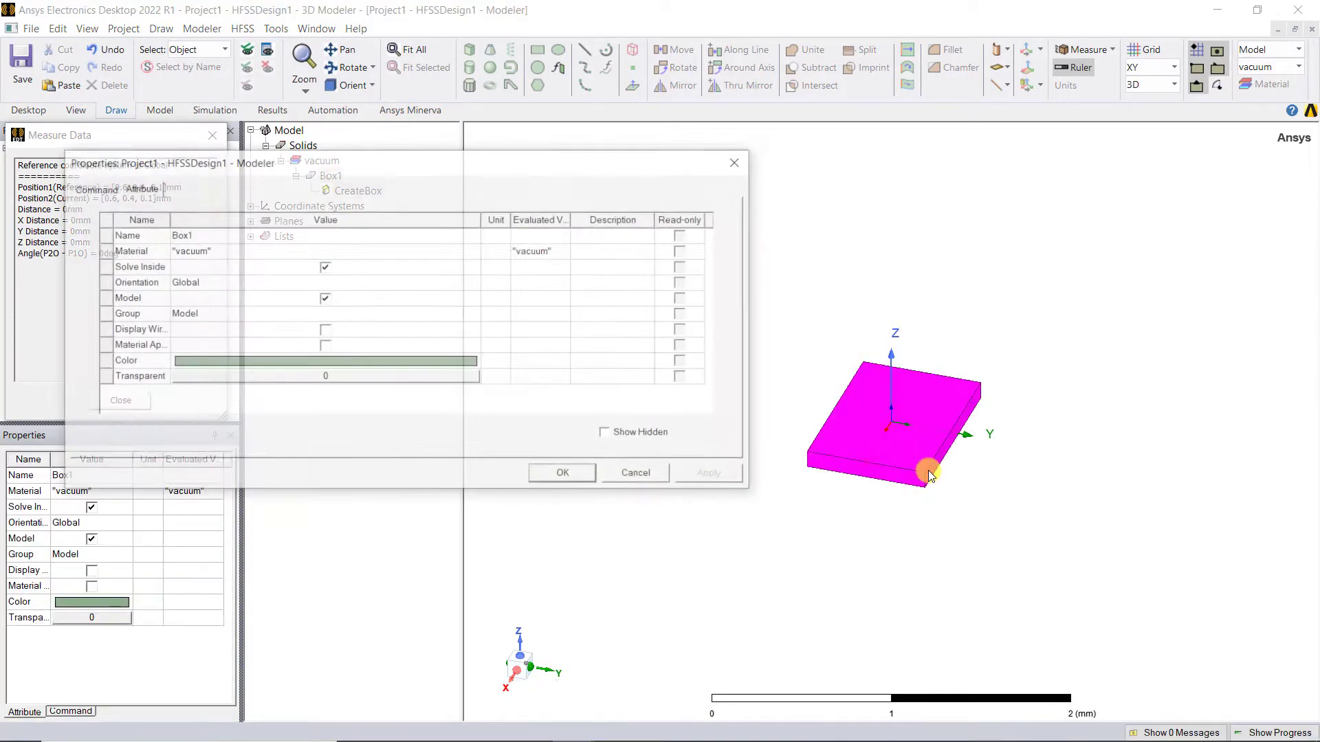
{"action": "left_click", "coordinate": [87, 198]}
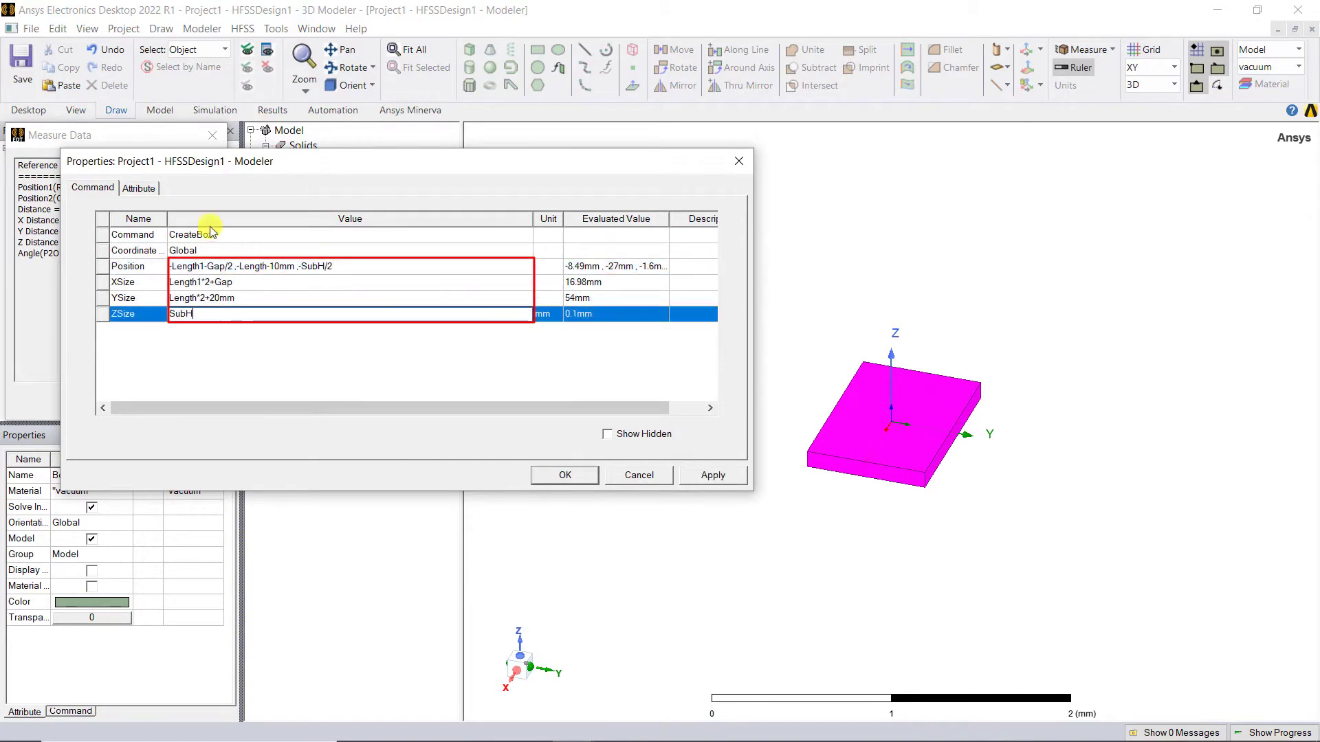
Name the box Substrate and assign it the material Rogers RT/duroid 5880 (tm)1
{"action": "left_click", "coordinate": [148, 188]}
{"action": "left_click", "coordinate": [214, 235]}
{"action": "type", "text": "Substrate"}
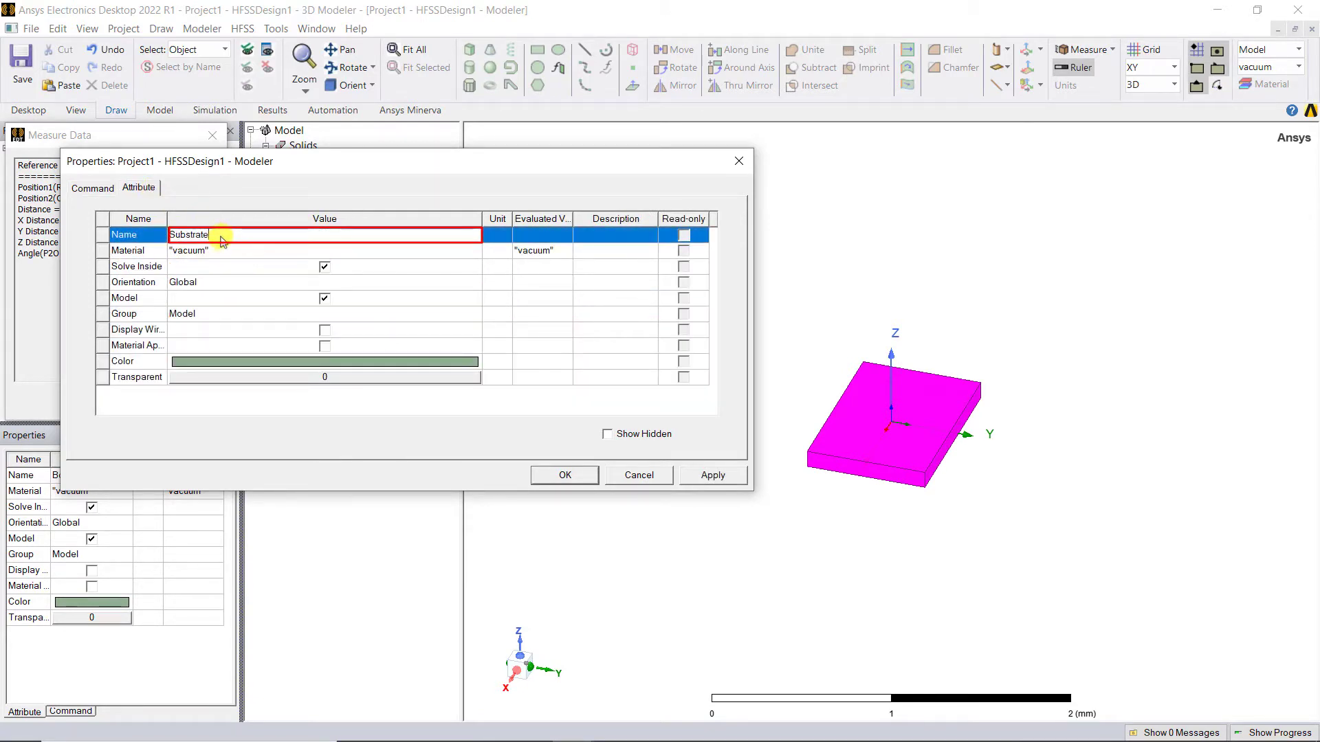
{"action": "left_click", "coordinate": [226, 251]}
{"action": "left_click", "coordinate": [226, 256]}
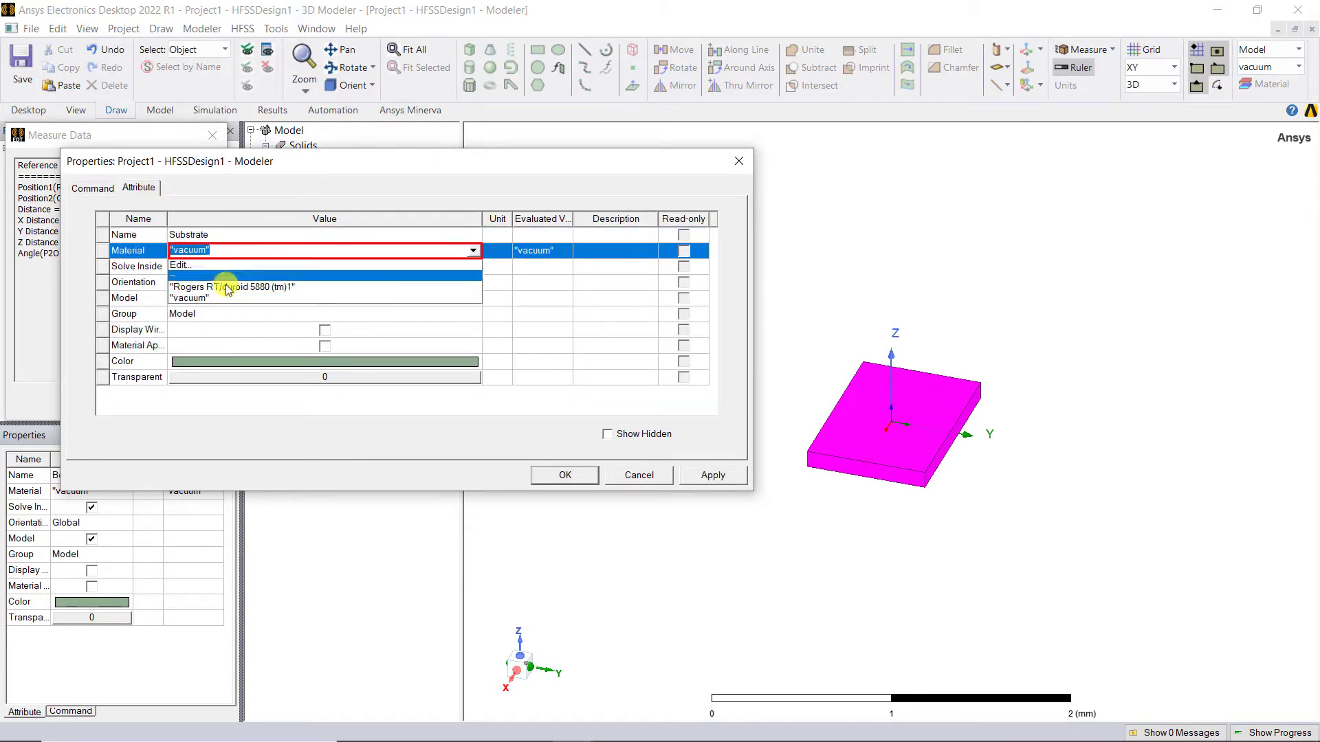
{"action": "left_click", "coordinate": [225, 286]}
Colour the substrate blue with a transparency of 0.8, apply the properties and fit the model in view
{"action": "left_click", "coordinate": [303, 361]}
{"action": "left_click", "coordinate": [339, 234]}
{"action": "left_click", "coordinate": [237, 444]}
{"action": "left_click", "coordinate": [279, 377]}
{"action": "left_click_drag", "start_coordinate": [300, 320], "coordinate": [420, 318]}
{"action": "left_click", "coordinate": [359, 362]}
{"action": "left_click", "coordinate": [561, 485]}
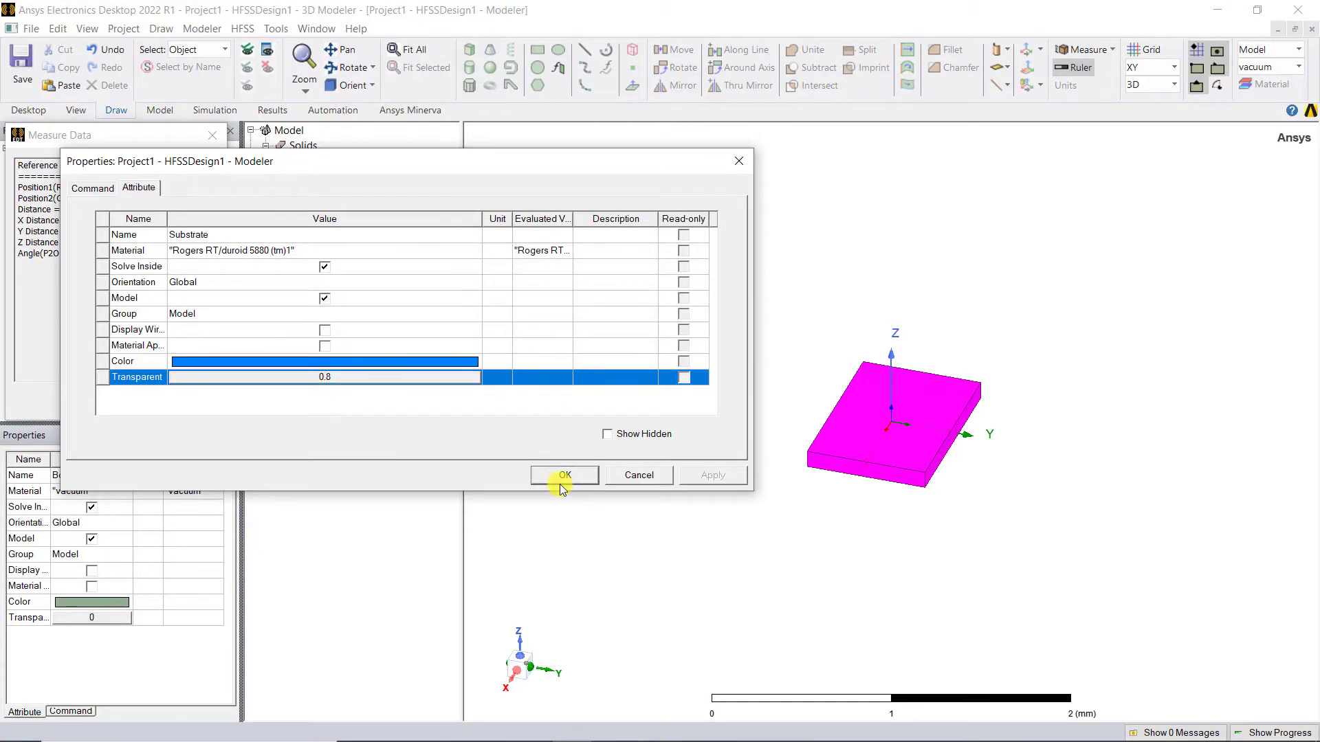
{"action": "key", "text": "ctrl+d"}
{"action": "left_click", "coordinate": [559, 481]}
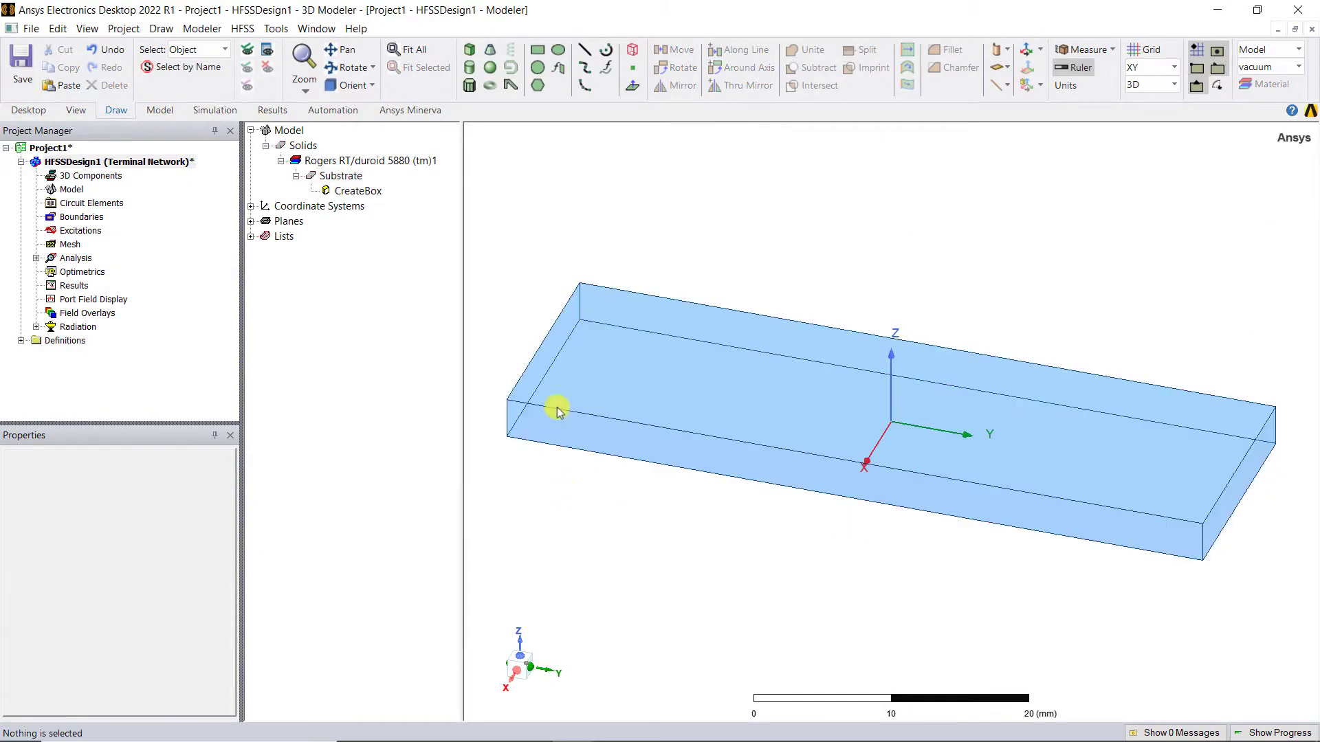
Create a rectangle on axis Z at Gap/2, -Length/2, -Thick/2 with XSize Width and YSize Length
{"action": "left_click", "coordinate": [542, 55]}
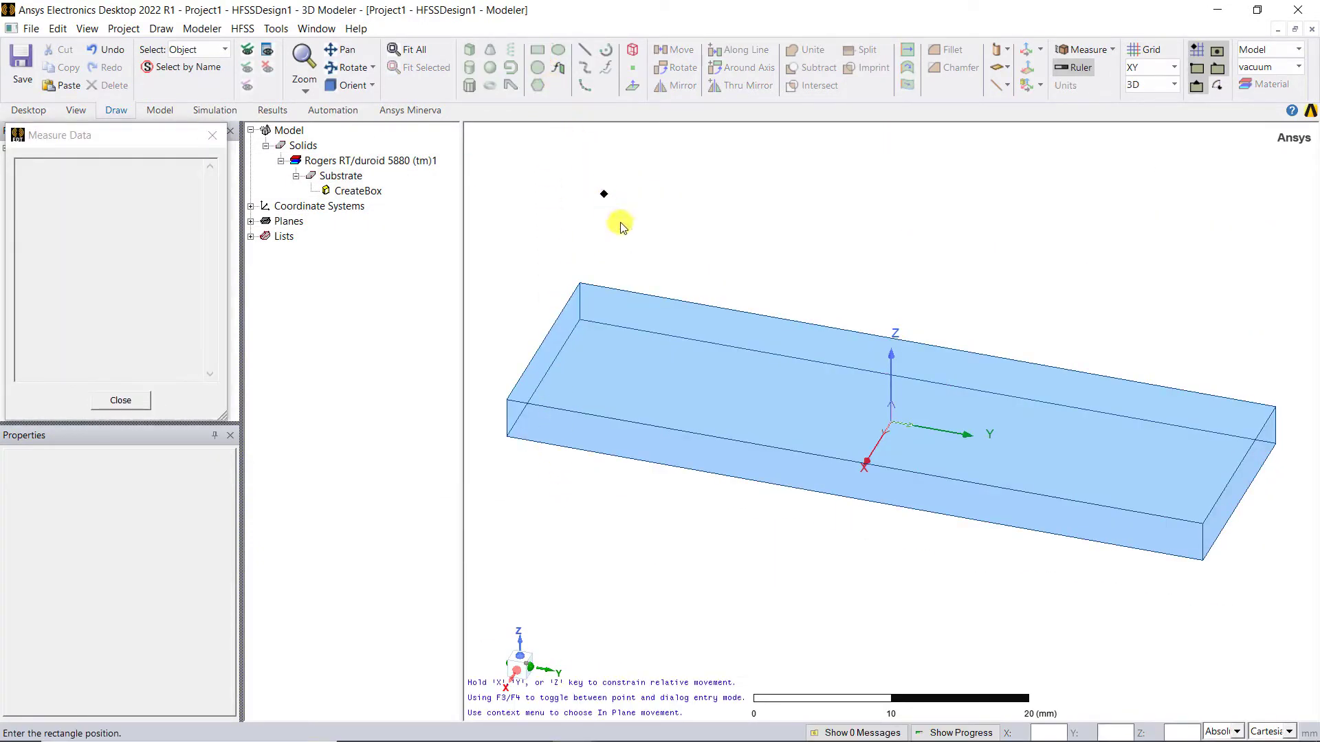
{"action": "left_click", "coordinate": [797, 423]}
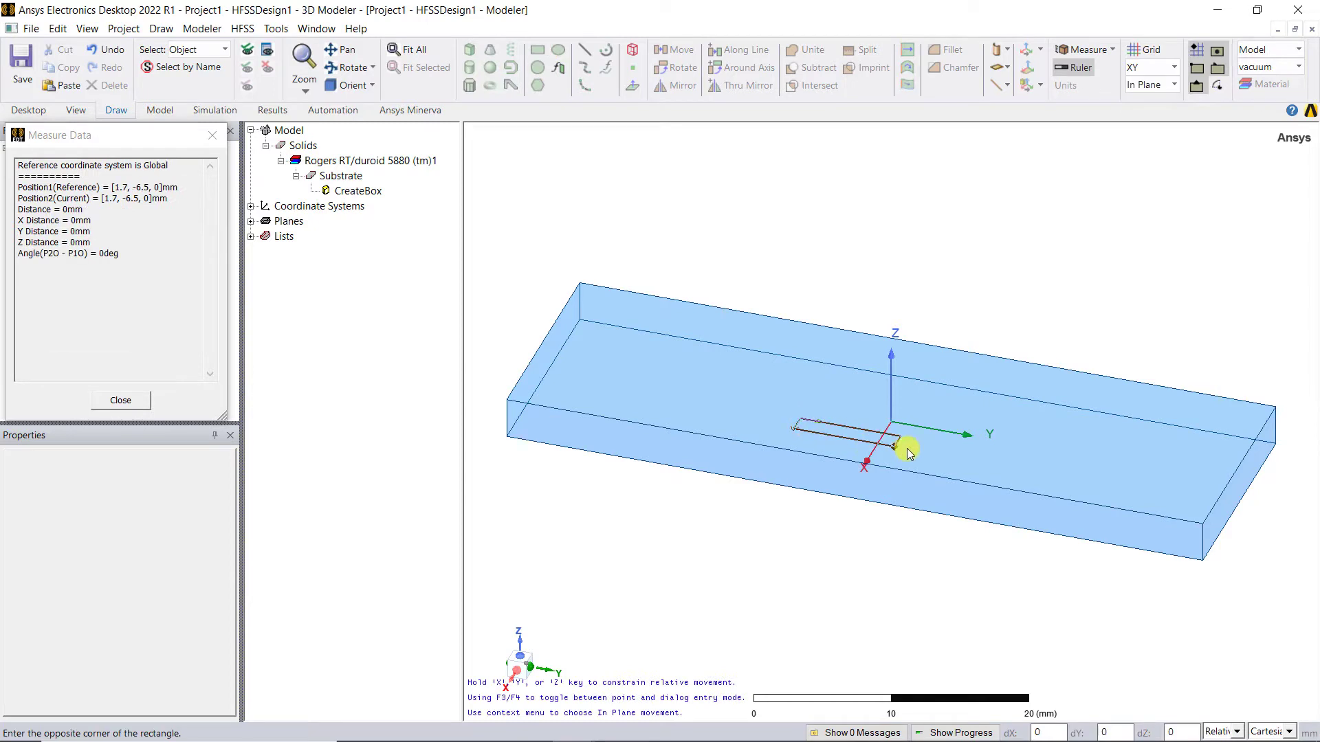
{"action": "left_click", "coordinate": [972, 479]}
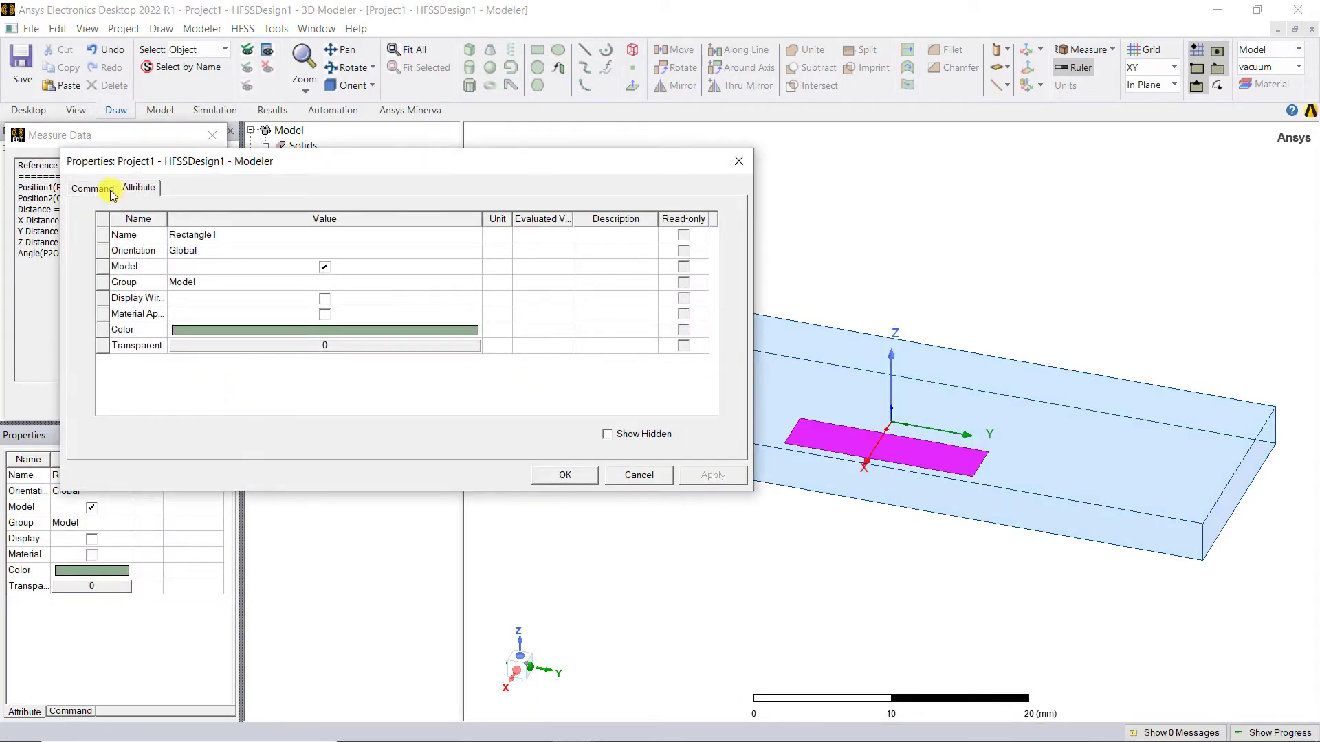
{"action": "left_click", "coordinate": [92, 188]}
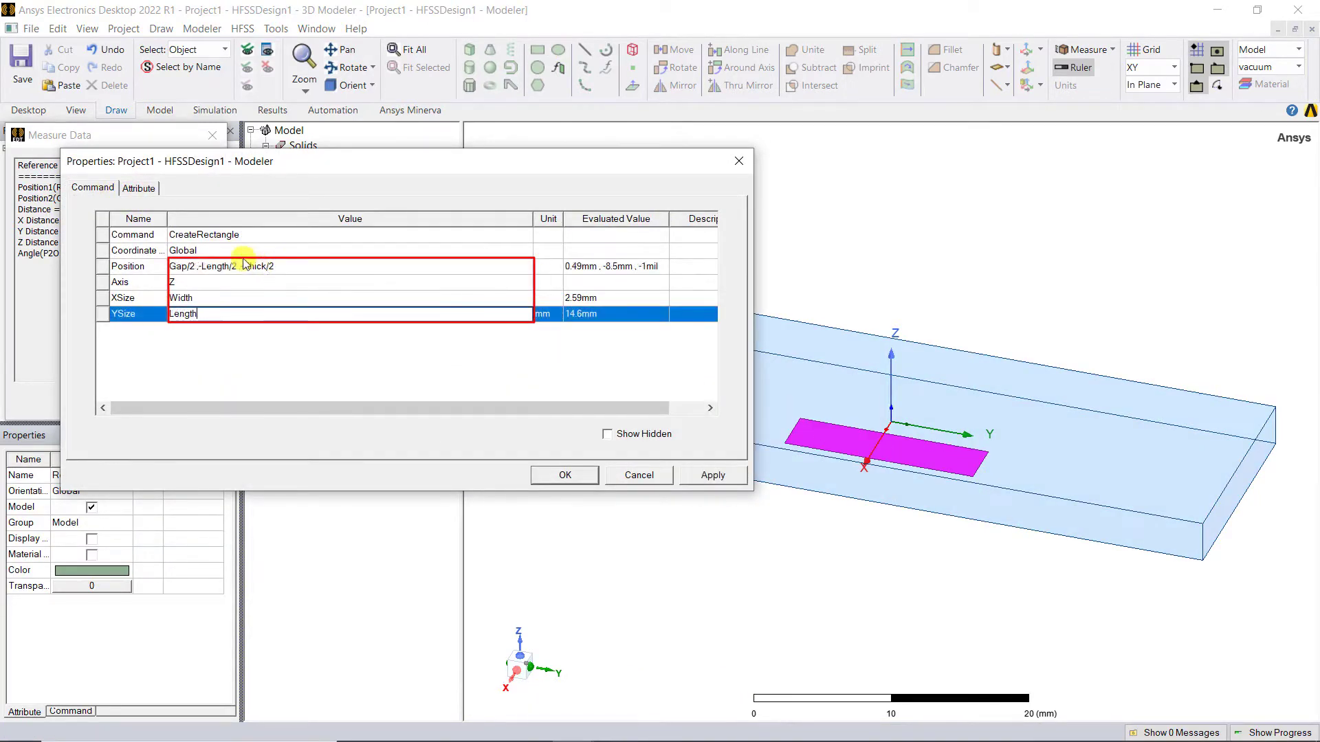
Name the rectangle Stripline, colour it orange and apply its properties
{"action": "left_click", "coordinate": [139, 188]}
{"action": "left_click", "coordinate": [244, 236]}
{"action": "type", "text": "Stripline"}
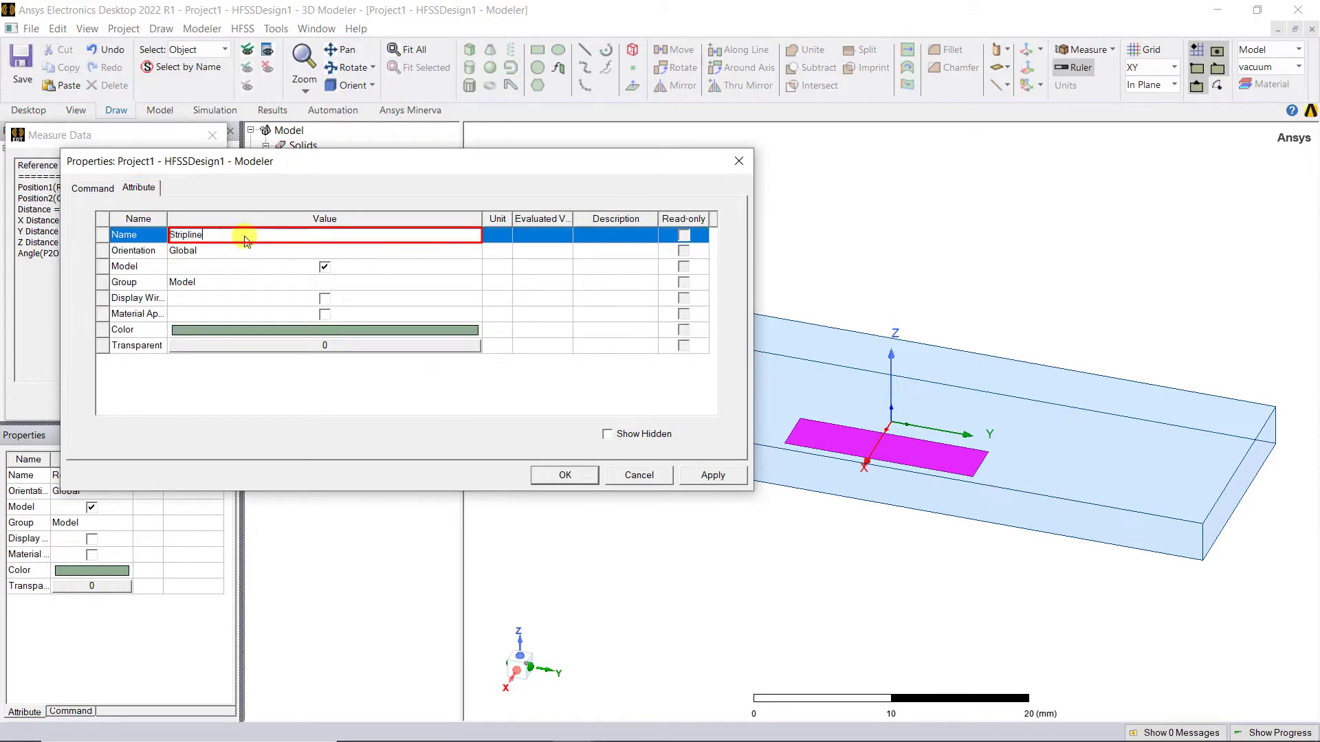
{"action": "left_click", "coordinate": [243, 329]}
{"action": "left_click", "coordinate": [242, 295]}
{"action": "left_click", "coordinate": [237, 442]}
{"action": "left_click", "coordinate": [323, 345]}
{"action": "left_click", "coordinate": [562, 473]}
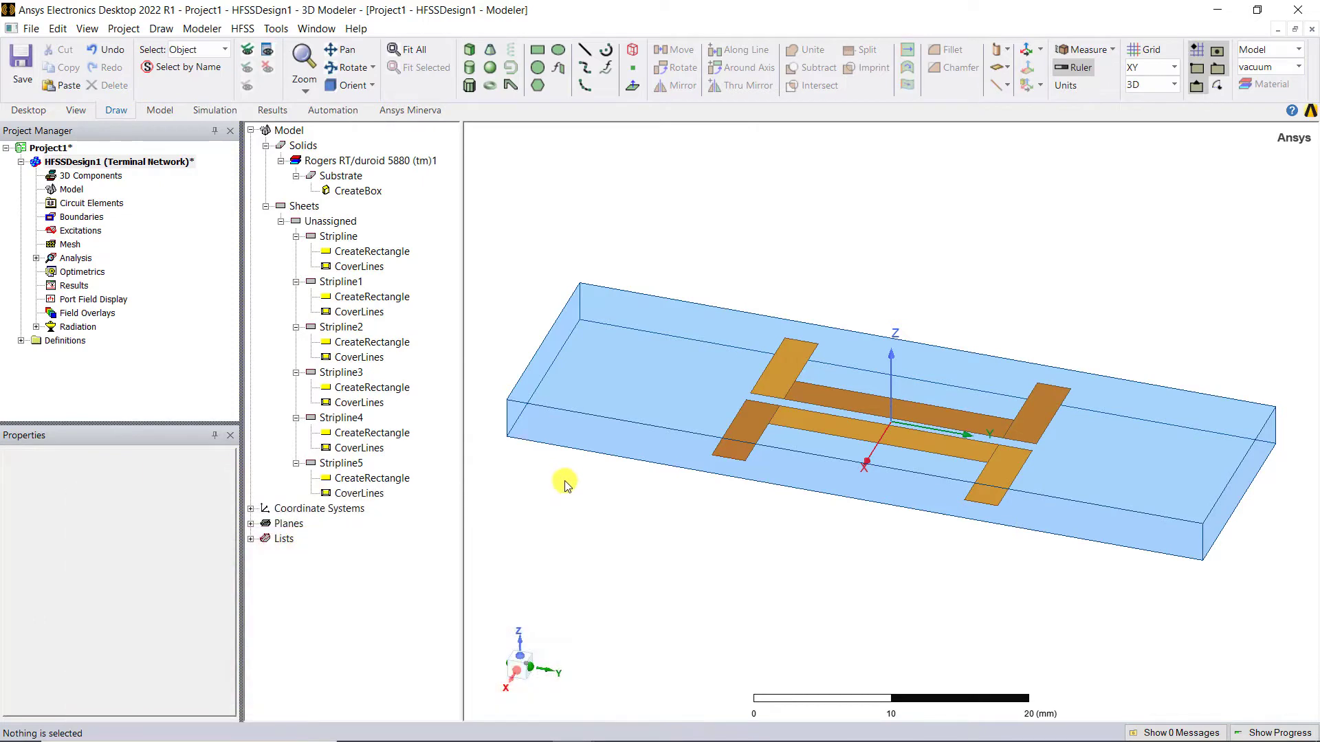
Thicken the six sheets Stripline to Stripline5 by the variable Thick
{"action": "left_click", "coordinate": [338, 235]}
{"action": "left_click", "coordinate": [340, 281], "text": "ctrl"}
{"action": "left_click", "coordinate": [340, 327], "text": "ctrl"}
{"action": "left_click", "coordinate": [340, 372], "text": "ctrl"}
{"action": "left_click", "coordinate": [329, 417], "text": "ctrl"}
{"action": "left_click", "coordinate": [340, 463], "text": "ctrl"}
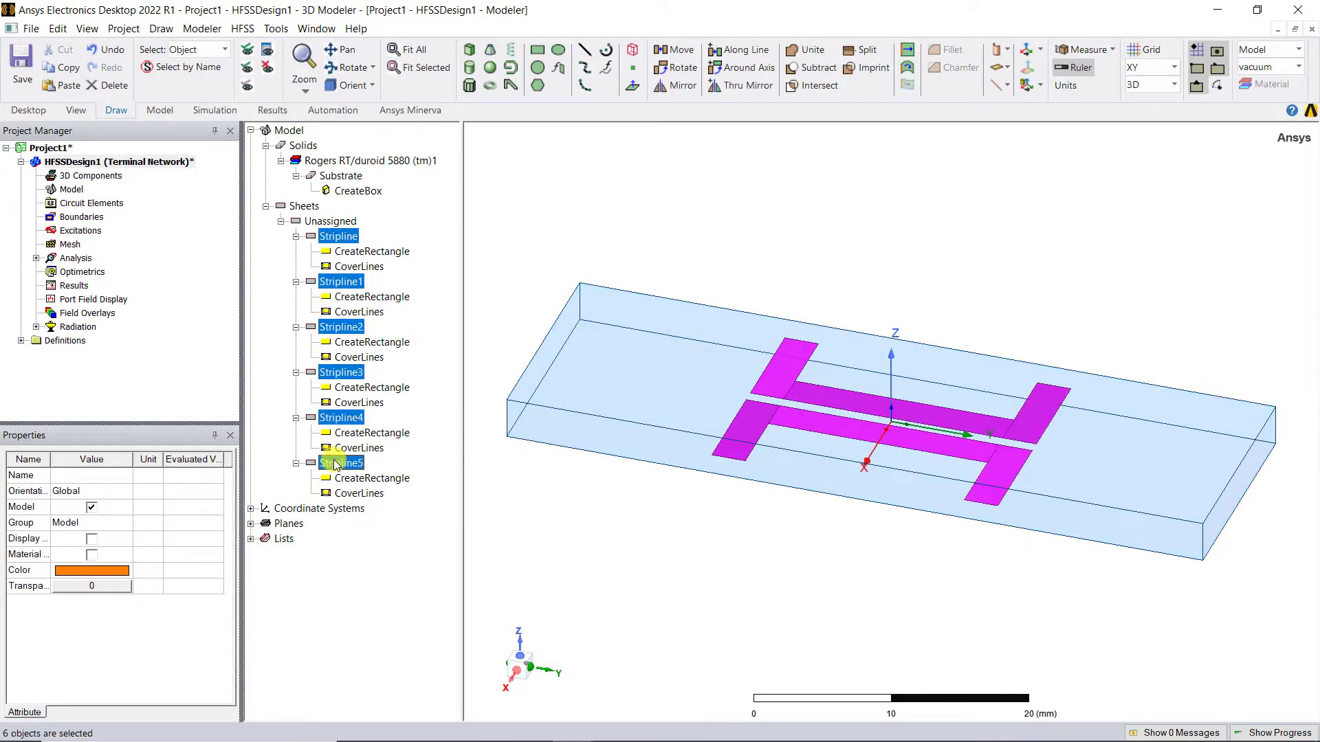
{"action": "right_click", "coordinate": [337, 462]}
{"action": "mouse_move", "coordinate": [479, 133]}
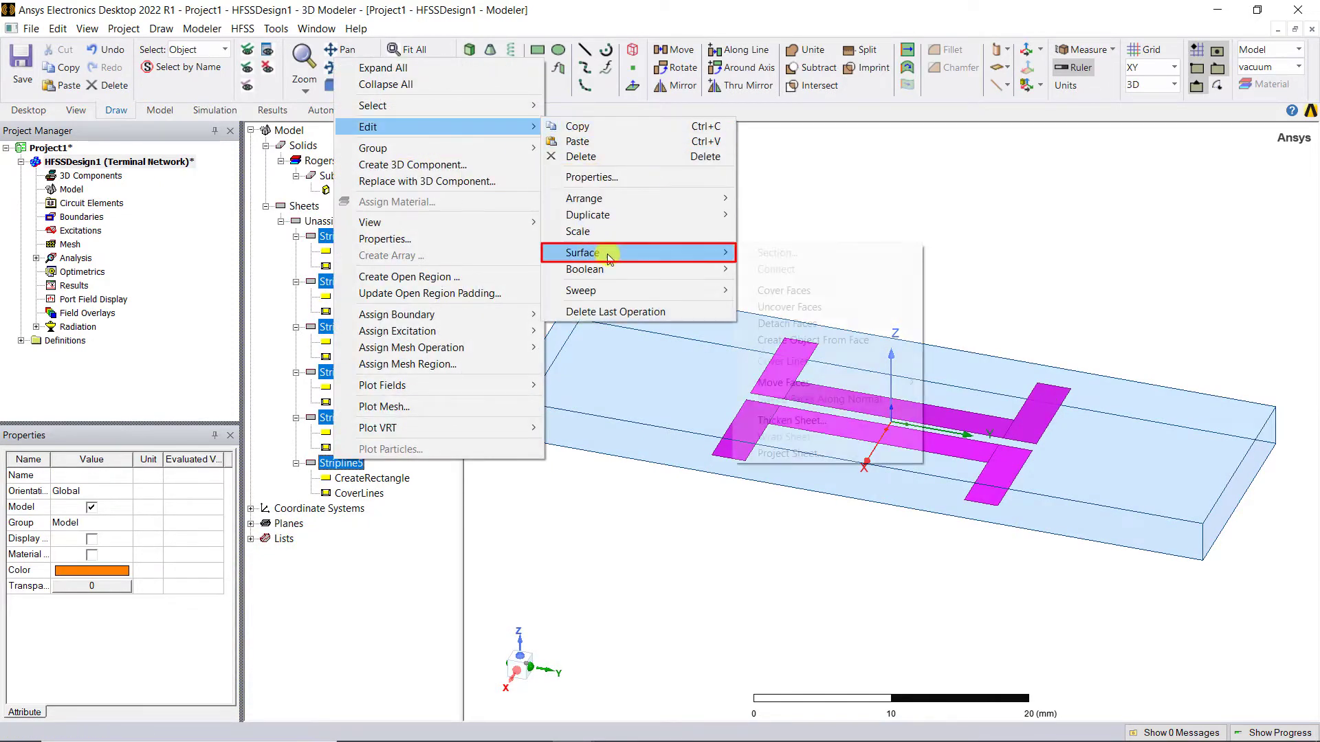
{"action": "mouse_move", "coordinate": [584, 252]}
{"action": "left_click", "coordinate": [752, 417]}
{"action": "type", "text": "Thick"}
{"action": "left_click", "coordinate": [613, 414]}
Unite all the thickened stripline solids into one object
{"action": "left_click", "coordinate": [340, 221]}
{"action": "left_click", "coordinate": [340, 402], "text": "shift"}
{"action": "left_click", "coordinate": [341, 523], "text": "shift"}
{"action": "left_click", "coordinate": [806, 49]}
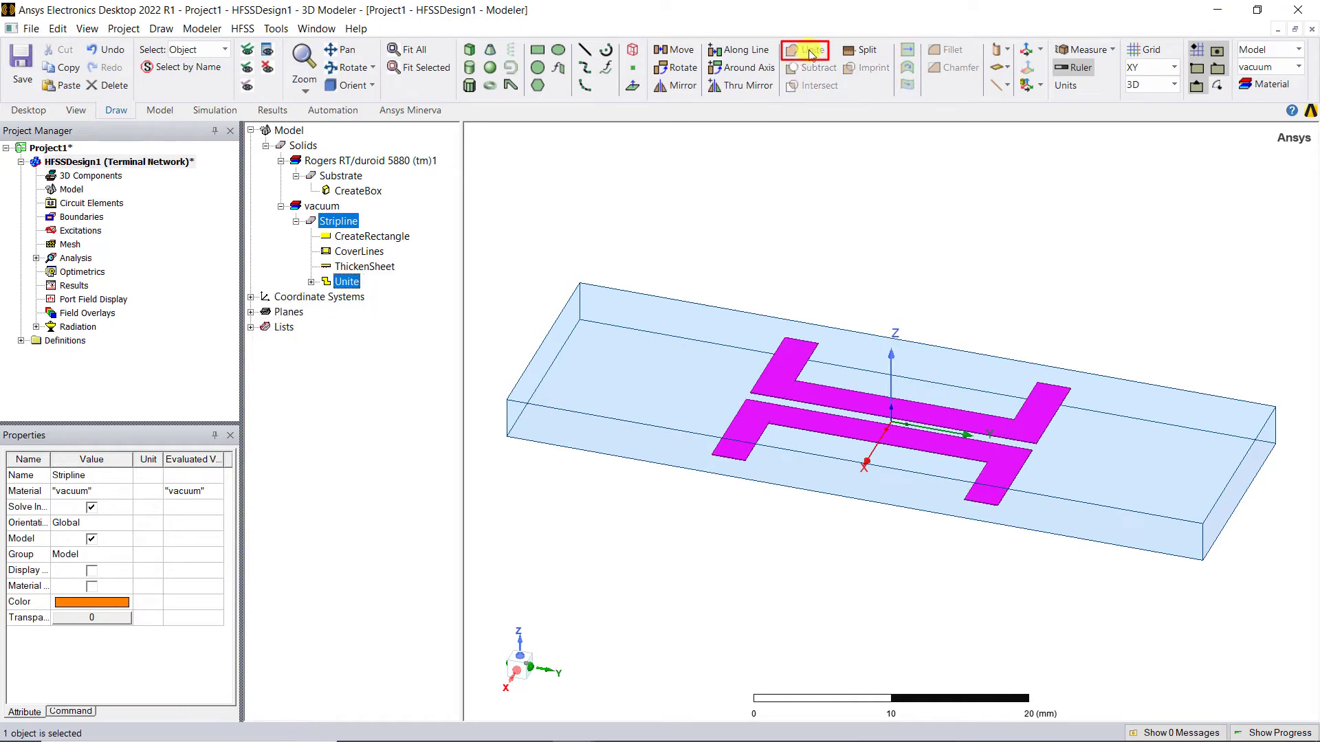
Assign copper as the material of the united Stripline object
{"action": "right_click", "coordinate": [345, 222]}
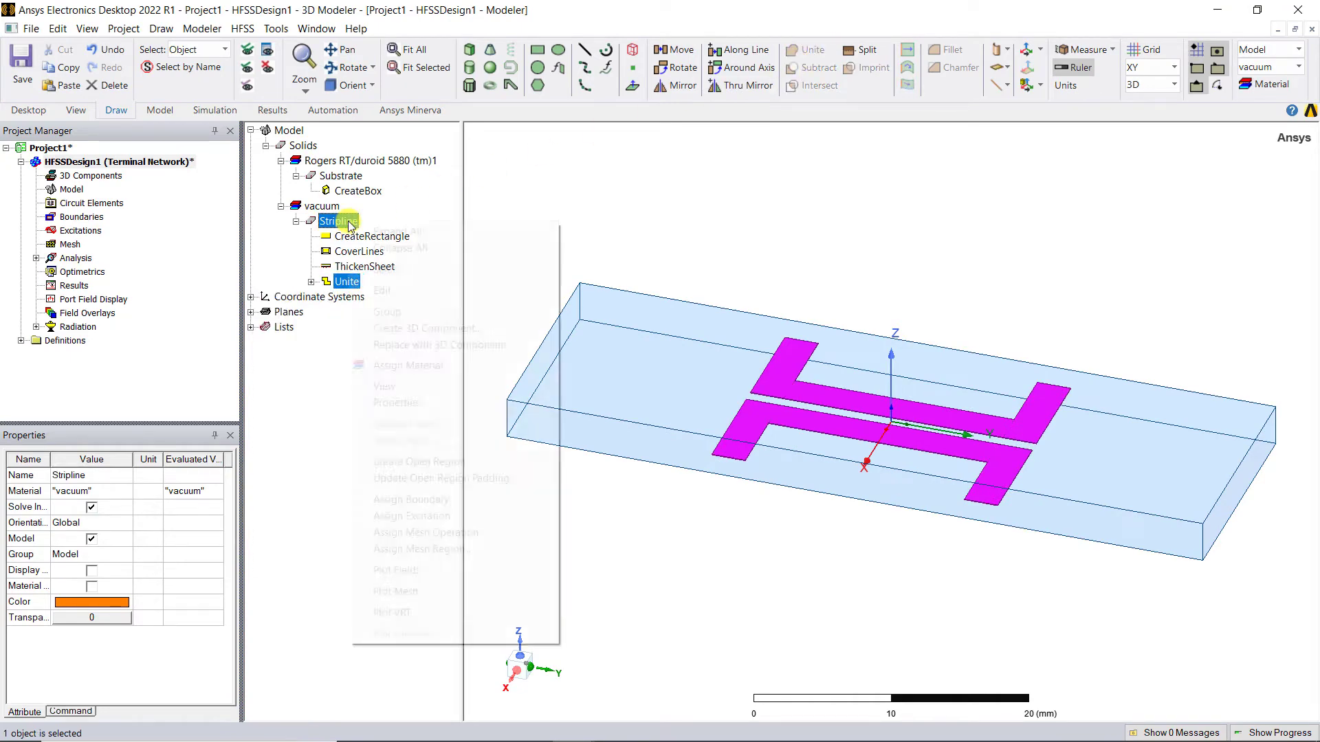
{"action": "left_click", "coordinate": [385, 363]}
{"action": "type", "text": "cop"}
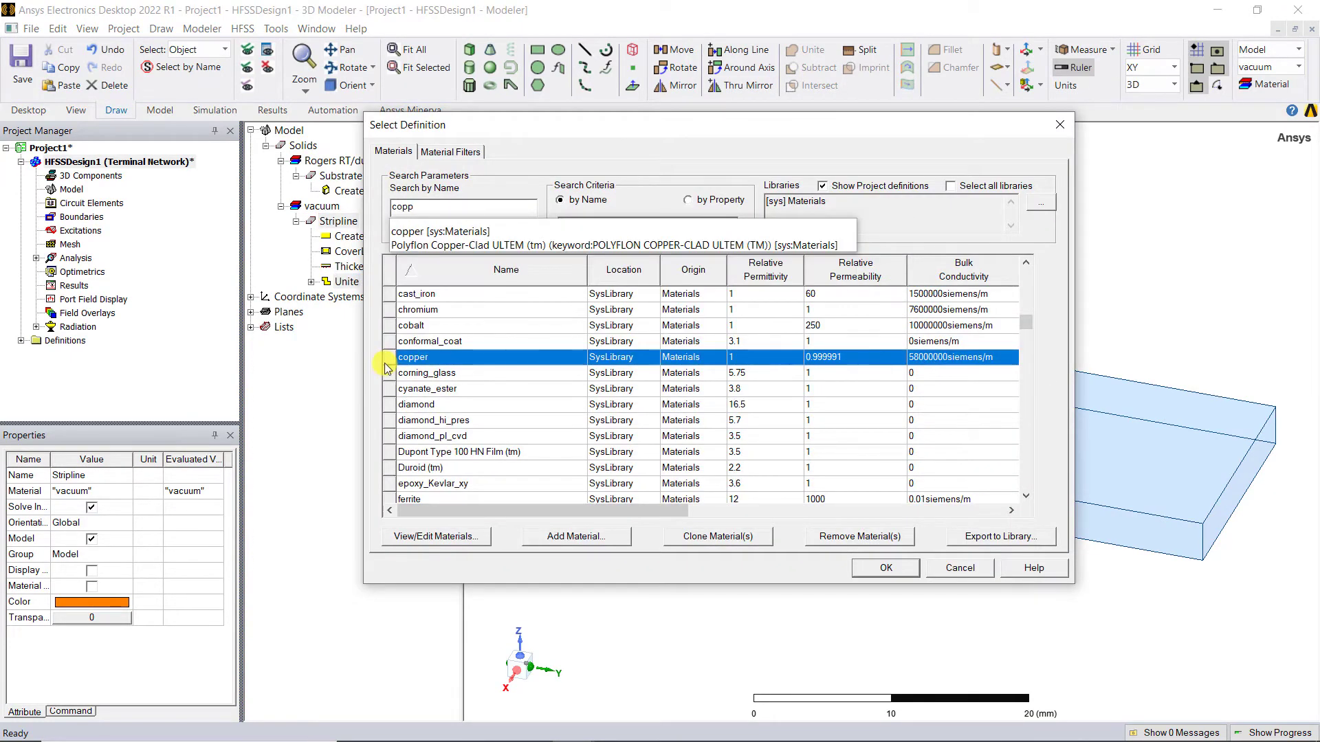
{"action": "type", "text": "p"}
{"action": "left_click", "coordinate": [886, 568]}
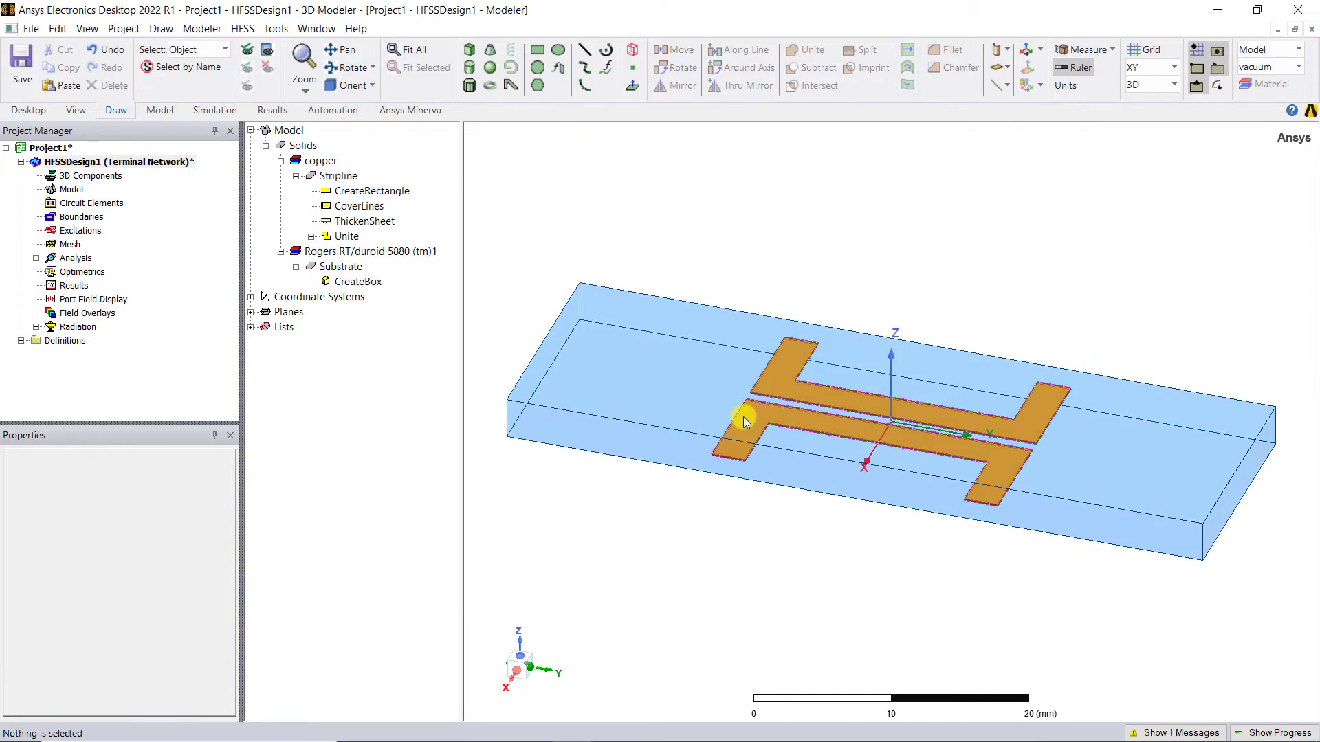
Chamfer the four short vertical edges at the outer bends facing the gap between the striplines, using the value Cham
{"action": "scroll", "coordinate": [744, 417], "scroll_direction": "up", "scroll_amount": 10}
{"action": "key", "text": "e"}
{"action": "left_click", "coordinate": [754, 373]}
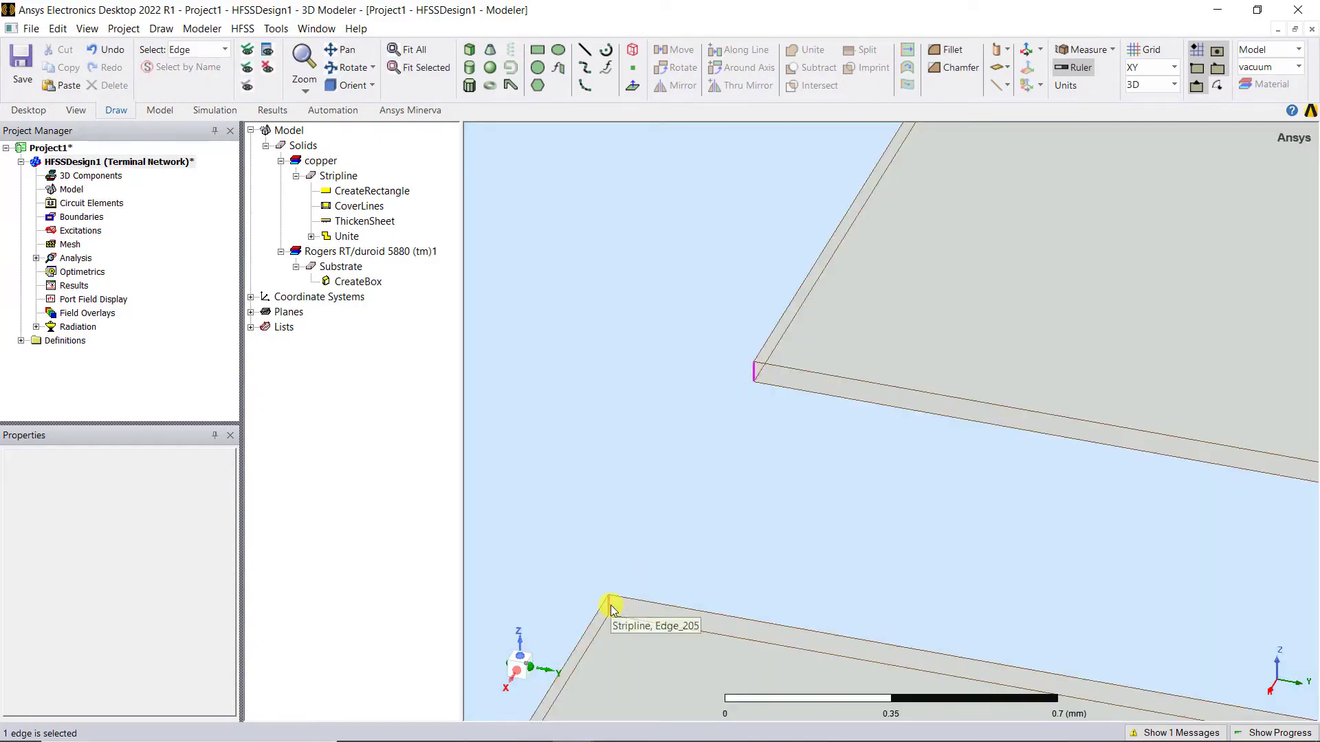
{"action": "left_click", "coordinate": [612, 608], "text": "ctrl"}
{"action": "scroll", "coordinate": [551, 415], "scroll_direction": "down", "scroll_amount": 5}
{"action": "scroll", "coordinate": [1167, 523], "scroll_direction": "up", "scroll_amount": 8}
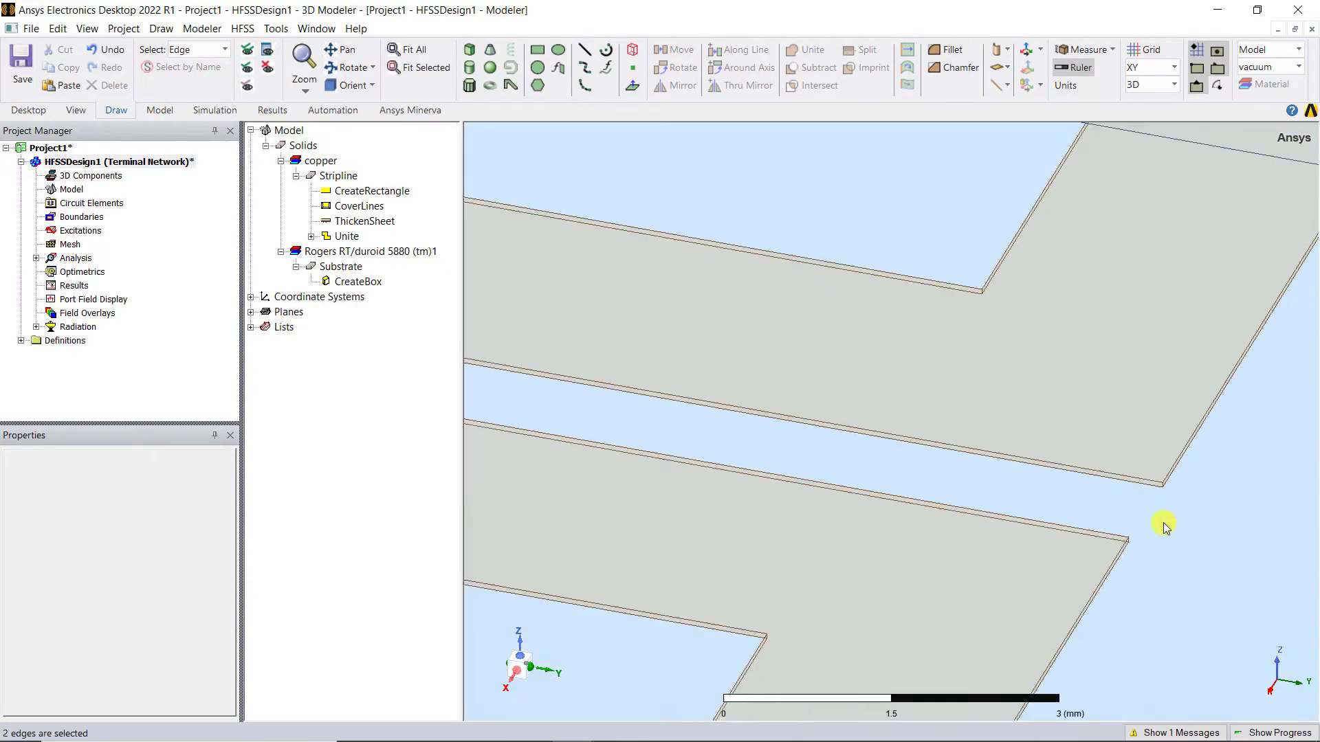
{"action": "scroll", "coordinate": [1167, 525], "scroll_direction": "up", "scroll_amount": 8}
{"action": "left_click", "coordinate": [1068, 360], "text": "ctrl"}
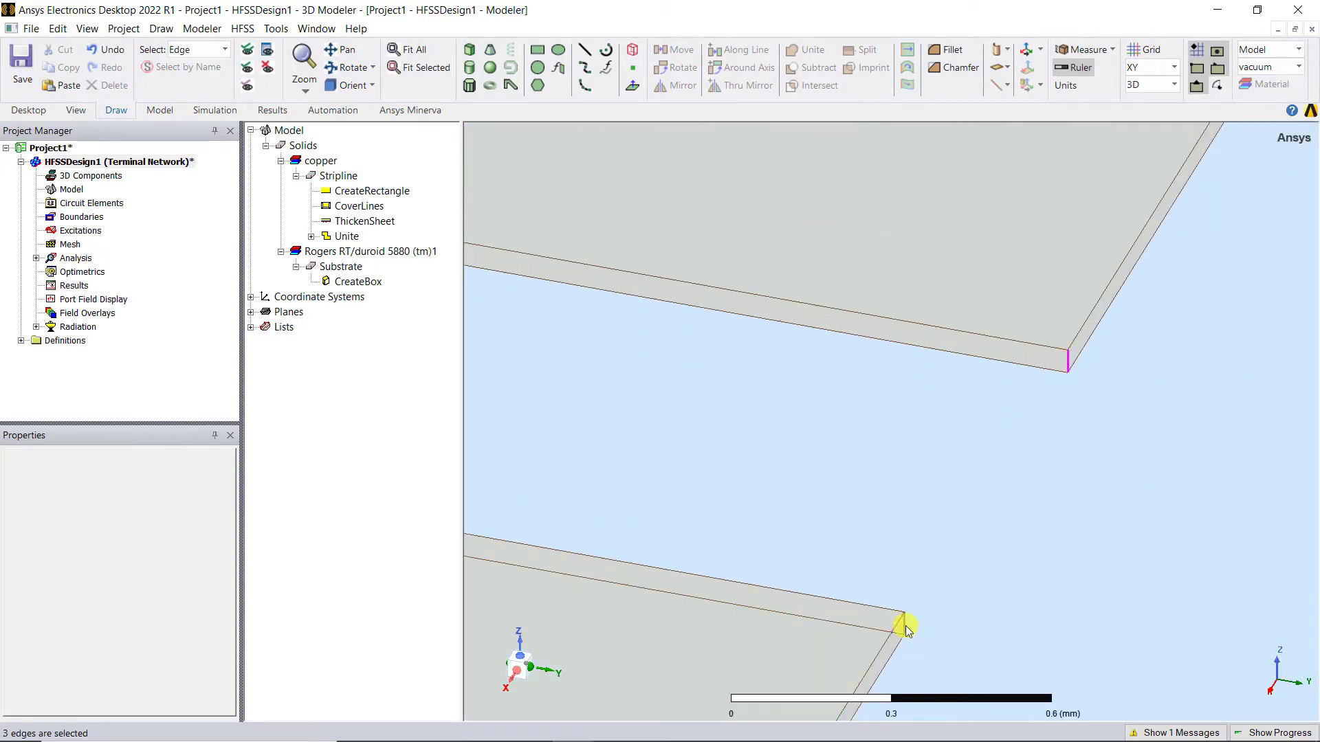
{"action": "left_click", "coordinate": [905, 624], "text": "ctrl"}
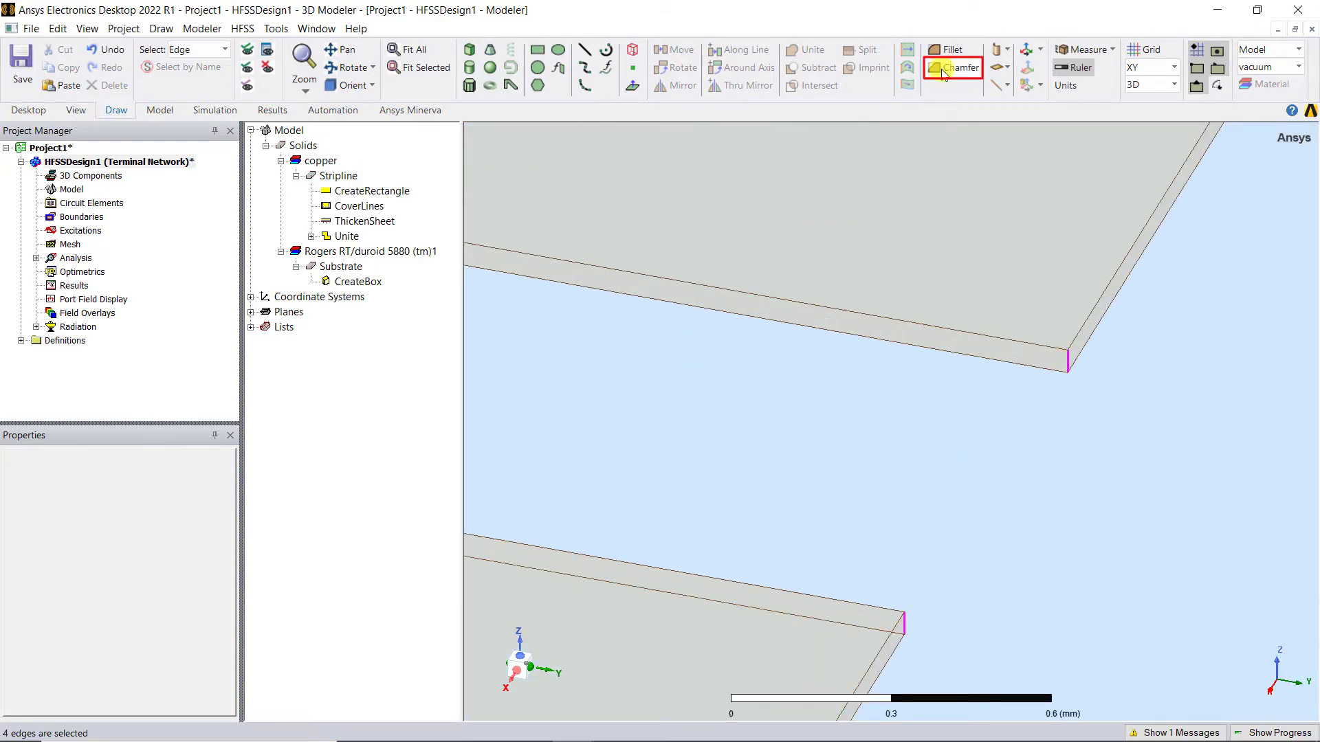
{"action": "left_click", "coordinate": [943, 71]}
{"action": "left_click", "coordinate": [669, 370]}
{"action": "type", "text": "Cham"}
{"action": "left_click", "coordinate": [620, 432]}
{"action": "key", "text": "ctrl+d"}
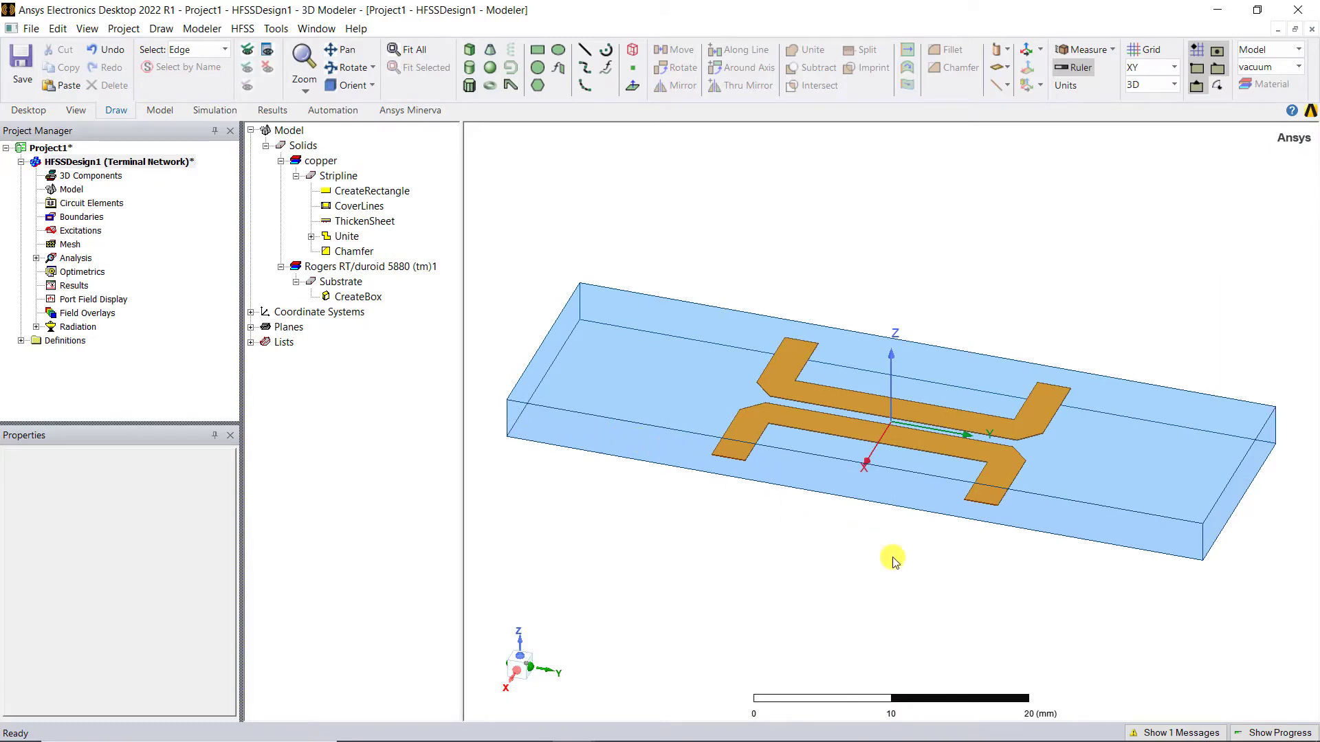
Create separate objects from the substrate's top and bottom faces for the ground planes
{"action": "key", "text": "f"}
{"action": "left_click", "coordinate": [693, 378]}
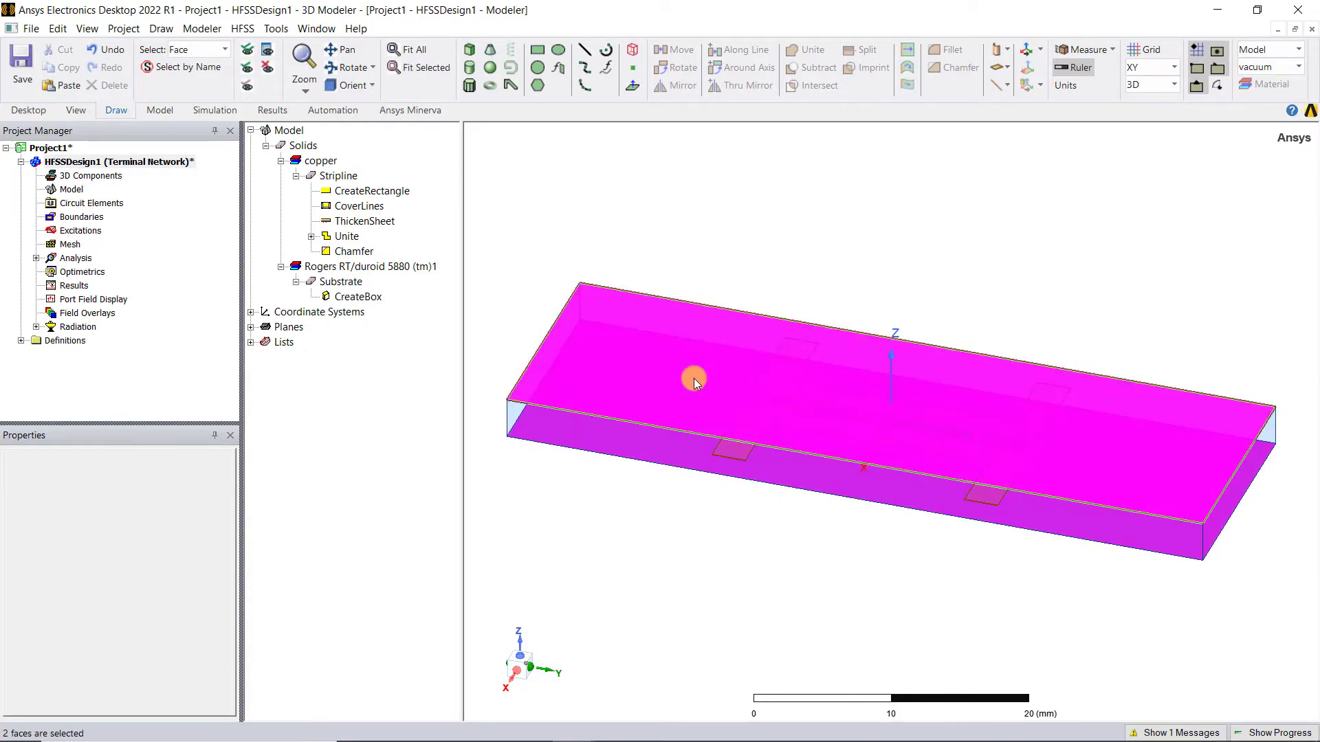
{"action": "right_click", "coordinate": [695, 378]}
{"action": "mouse_move", "coordinate": [876, 426]}
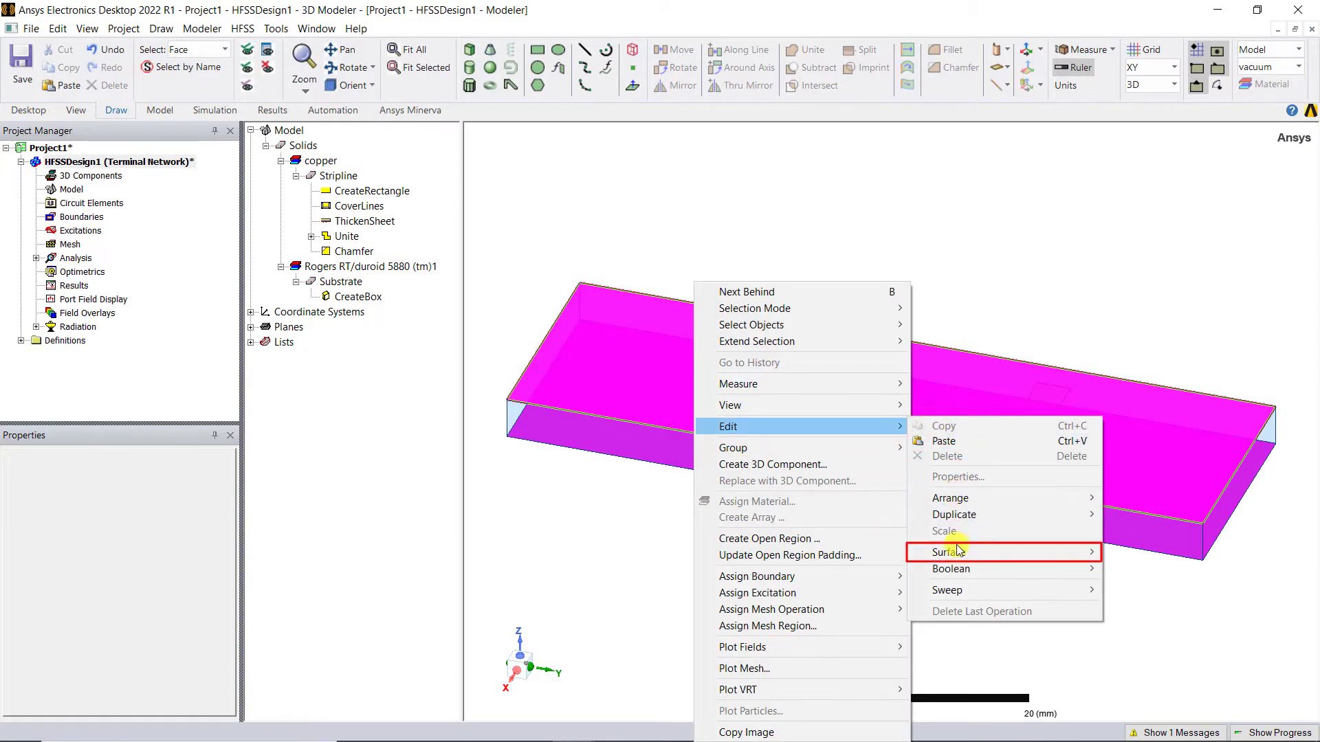
{"action": "mouse_move", "coordinate": [960, 554]}
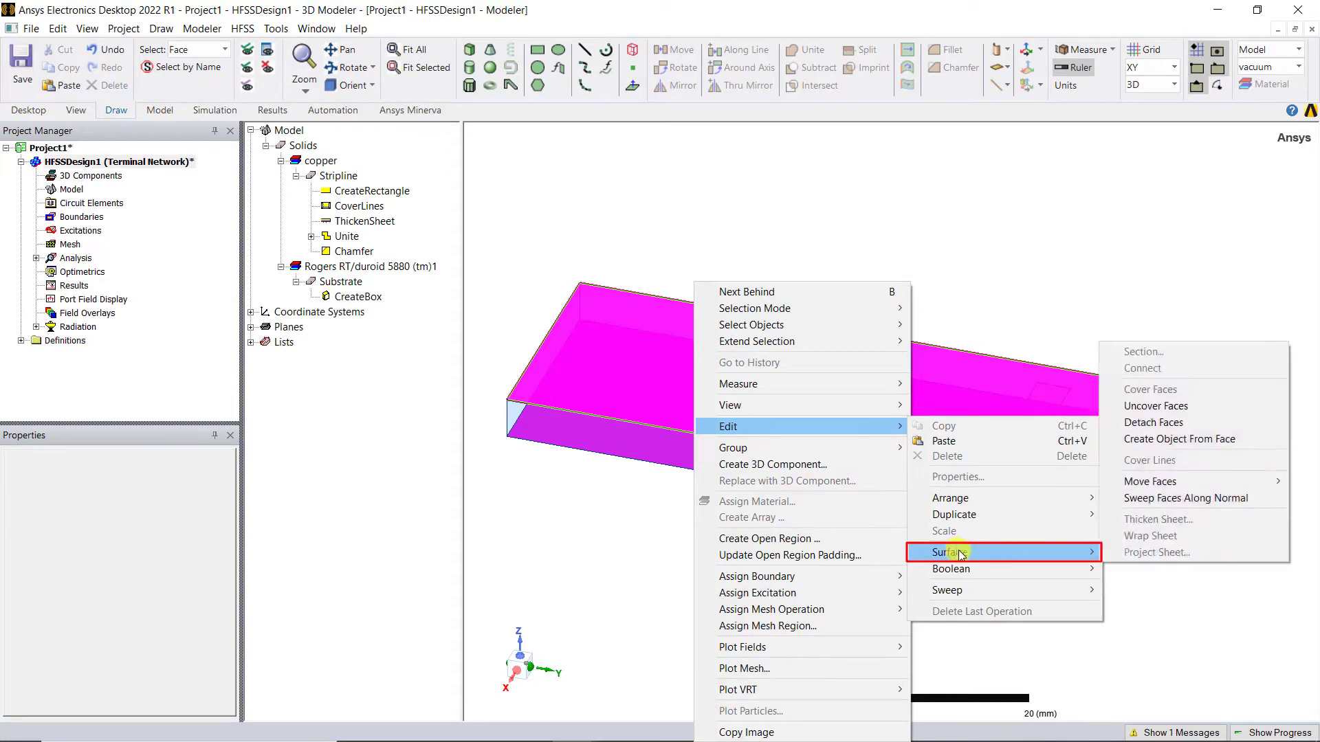
{"action": "left_click", "coordinate": [1165, 440]}
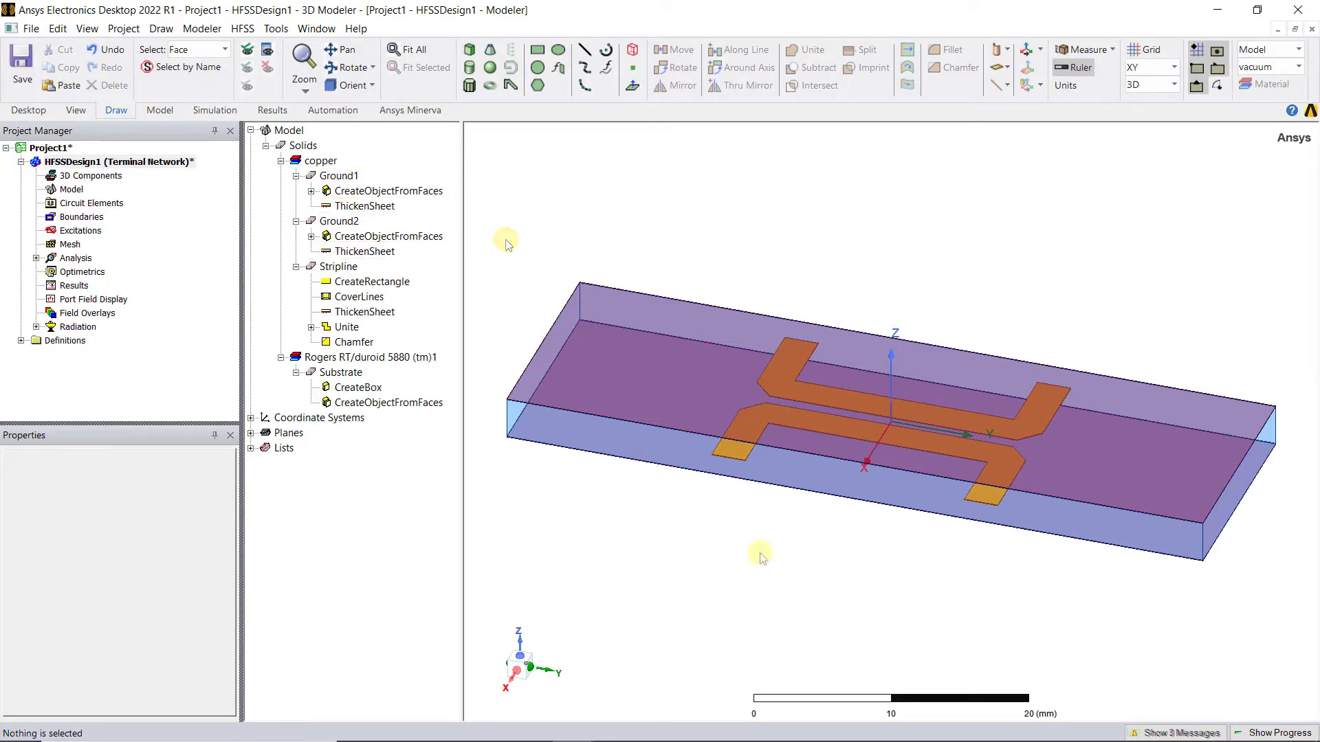
Create a relative coordinate system at the front end of the near stripline and set its origin to Length1+Gap/2,-Length/2-Width/2,Thick
{"action": "left_click", "coordinate": [1024, 51]}
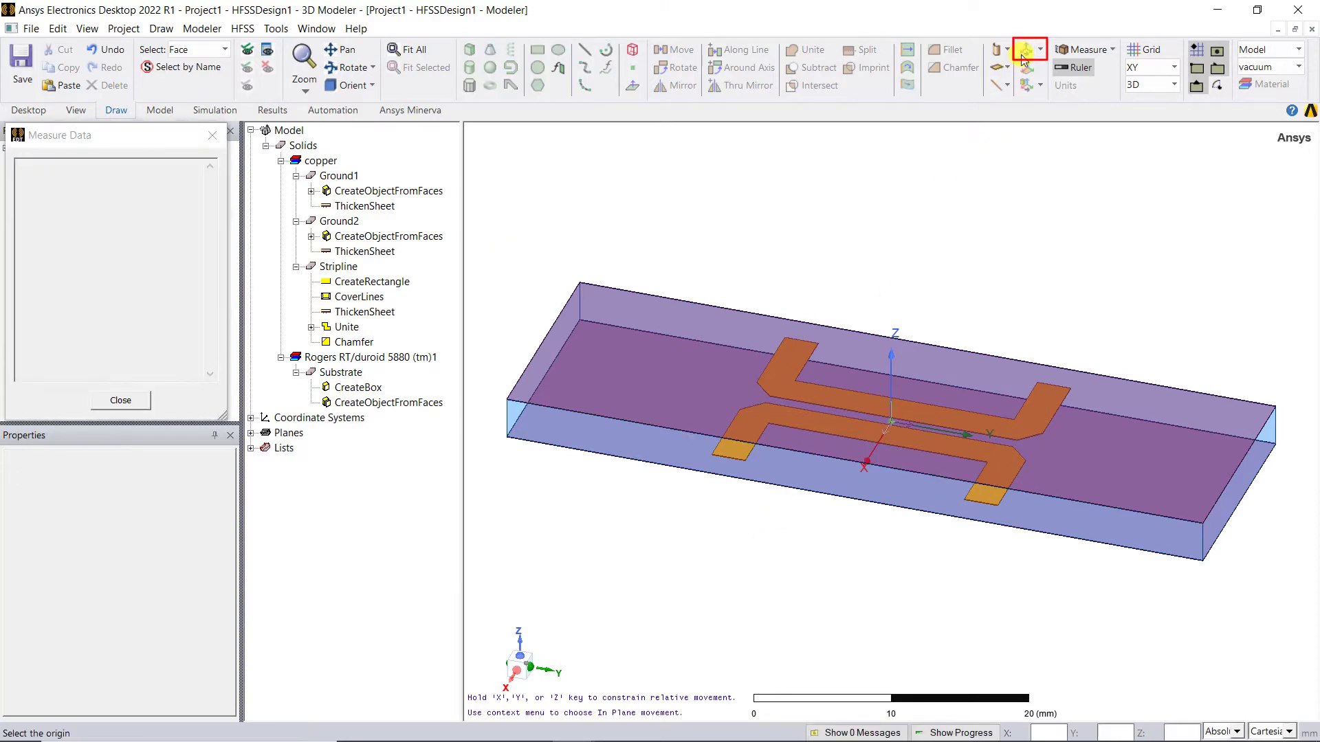
{"action": "left_click", "coordinate": [730, 459]}
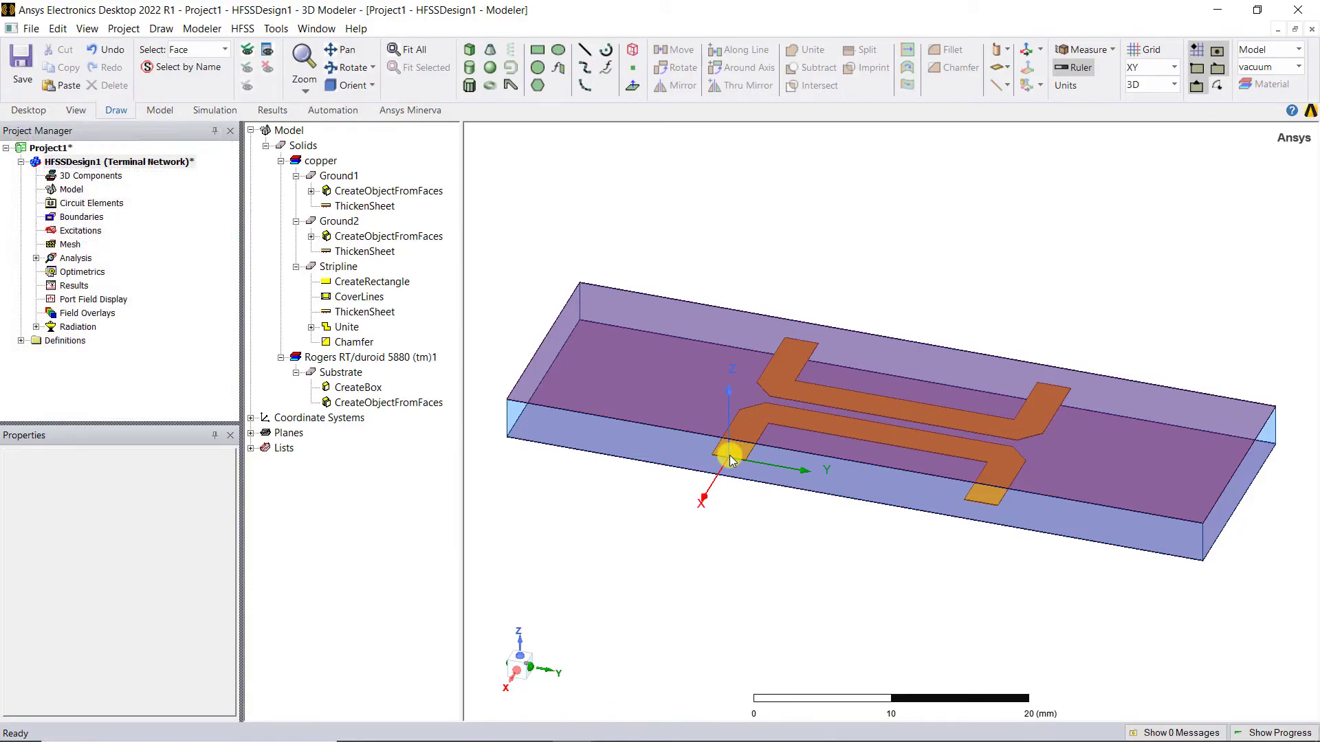
{"action": "left_click", "coordinate": [251, 418]}
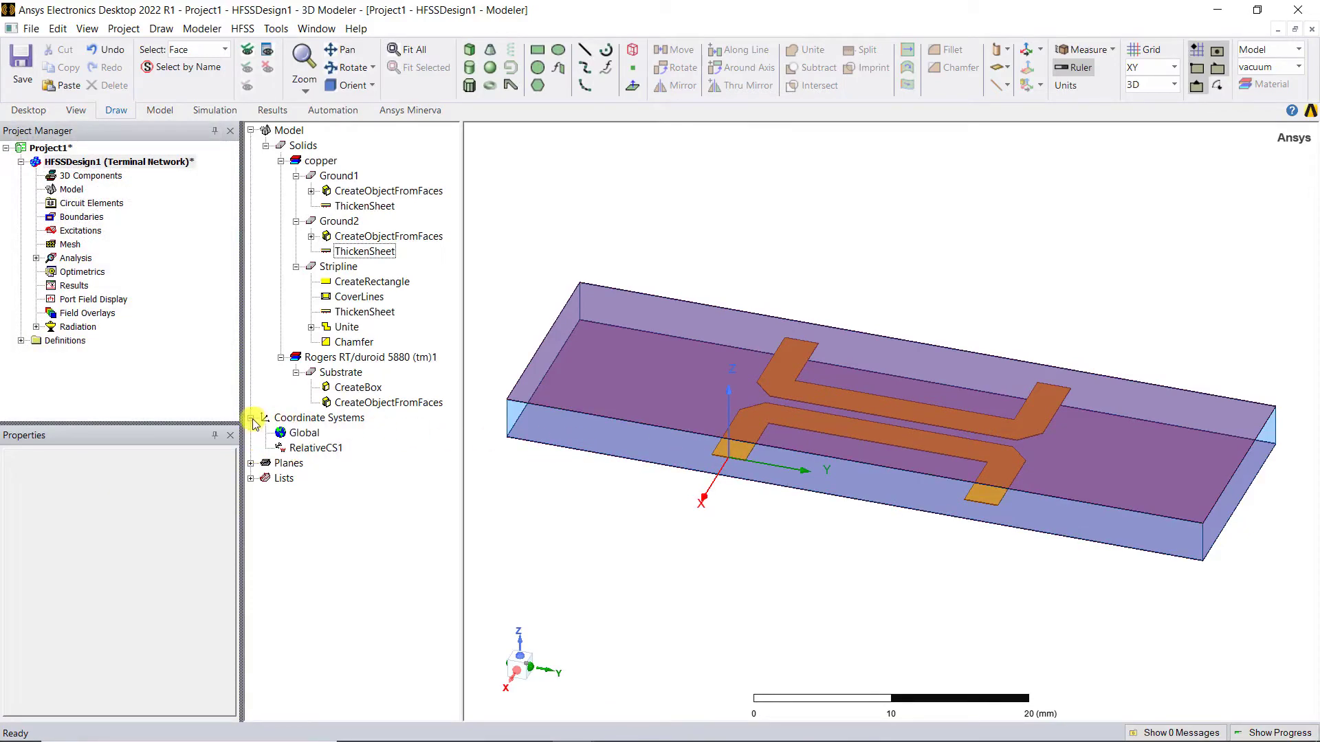
{"action": "double_click", "coordinate": [318, 449]}
{"action": "left_click", "coordinate": [337, 297]}
{"action": "type", "text": "Length1+Gap/2,-Length/2-Width/2,Thick"}
{"action": "left_click", "coordinate": [572, 477]}
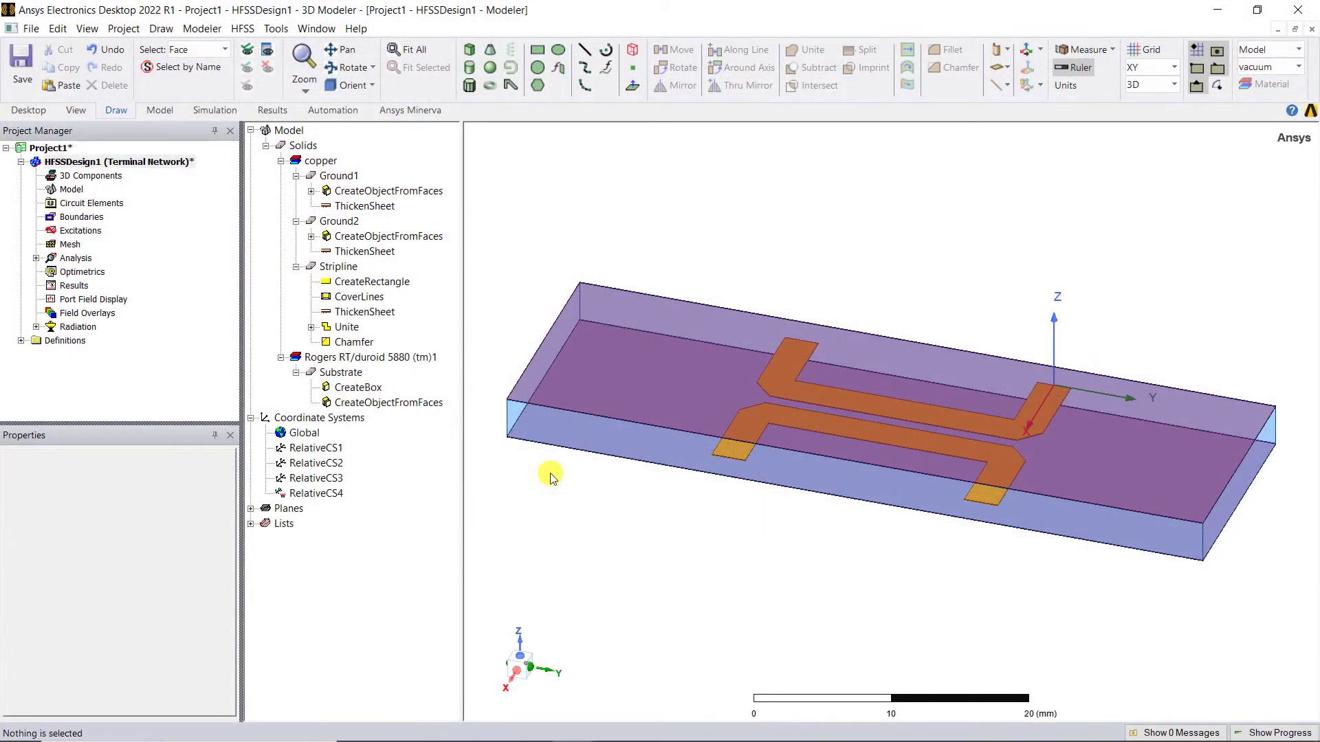
Activate RelativeCS1 to RelativeCS4 one after another to check their placement on the stripline ends
{"action": "left_click", "coordinate": [316, 448]}
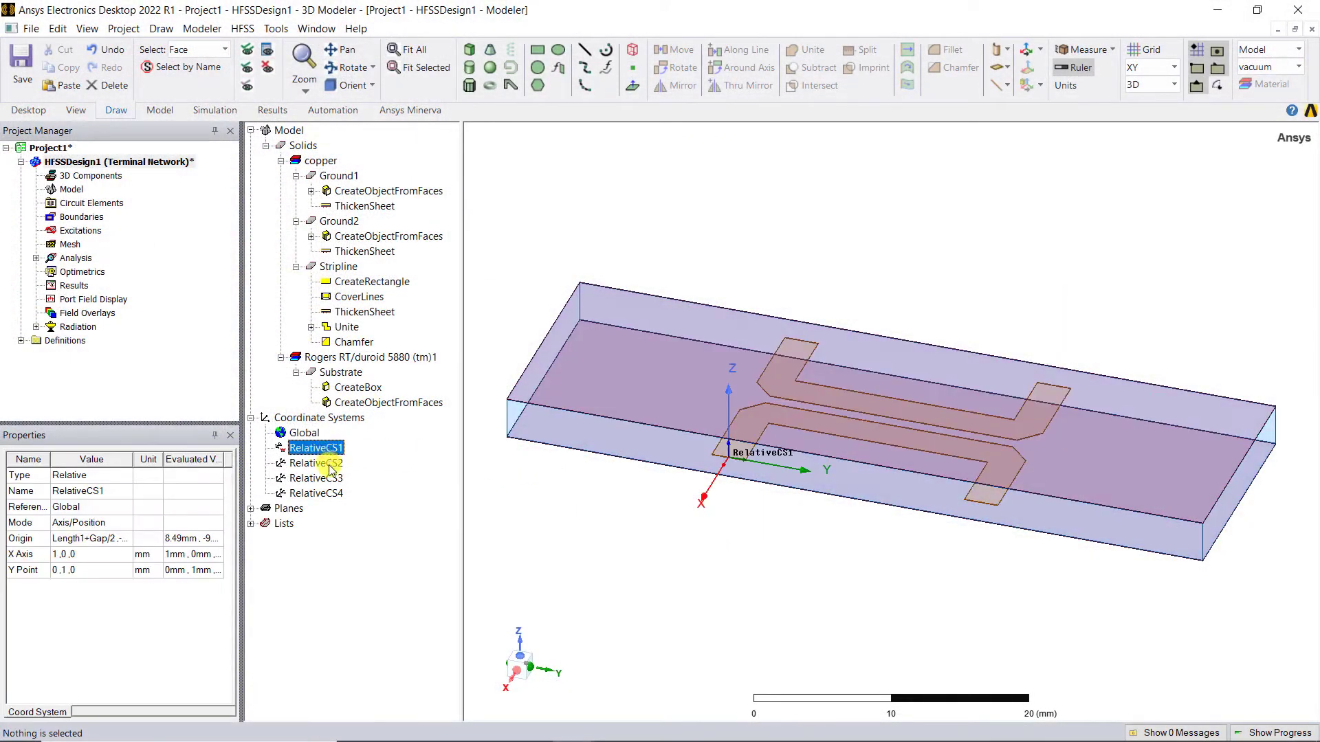
{"action": "left_click", "coordinate": [316, 463]}
{"action": "left_click", "coordinate": [323, 479]}
{"action": "left_click", "coordinate": [328, 495]}
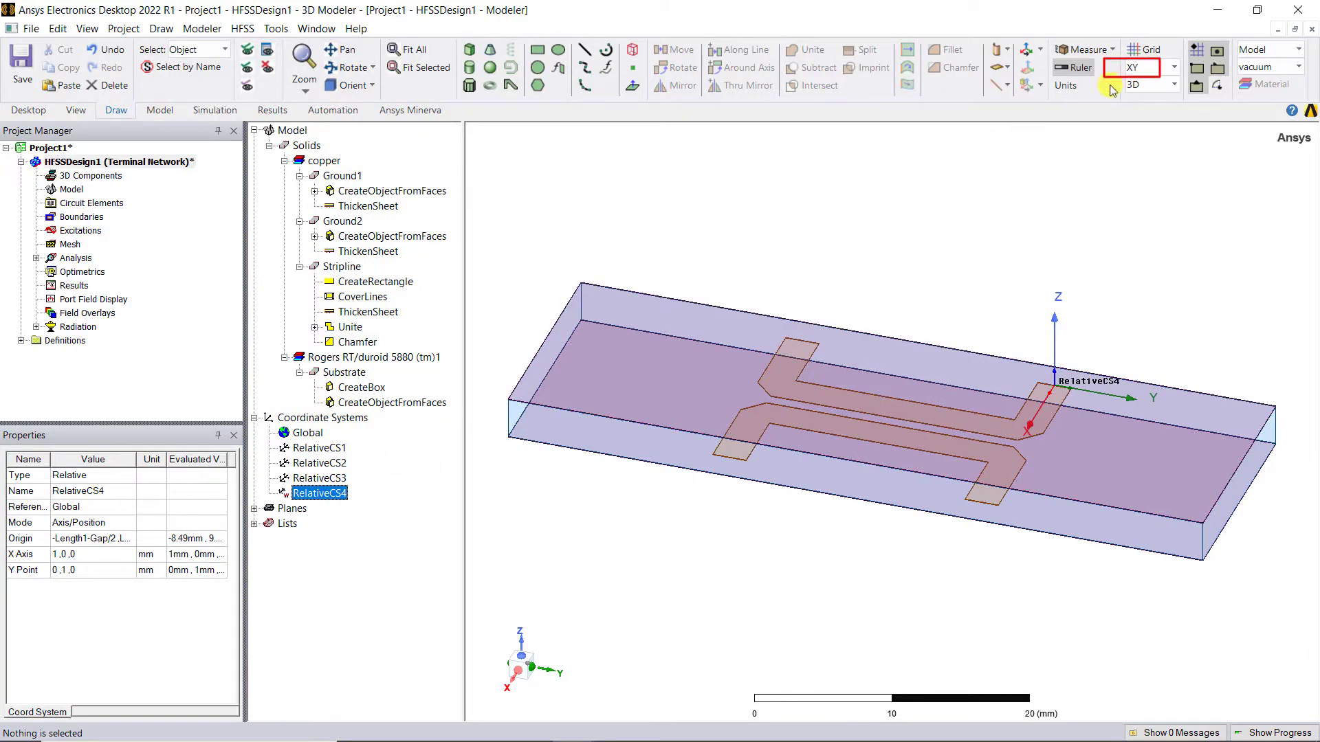
Draw a YZ-plane rectangle in RelativeCS1 at 0mm, -PortWidth/2, -SubH/2-2*Thick with YSize PortWidth and ZSize 2*SubH/2+2*Thick
{"action": "left_click", "coordinate": [1139, 72]}
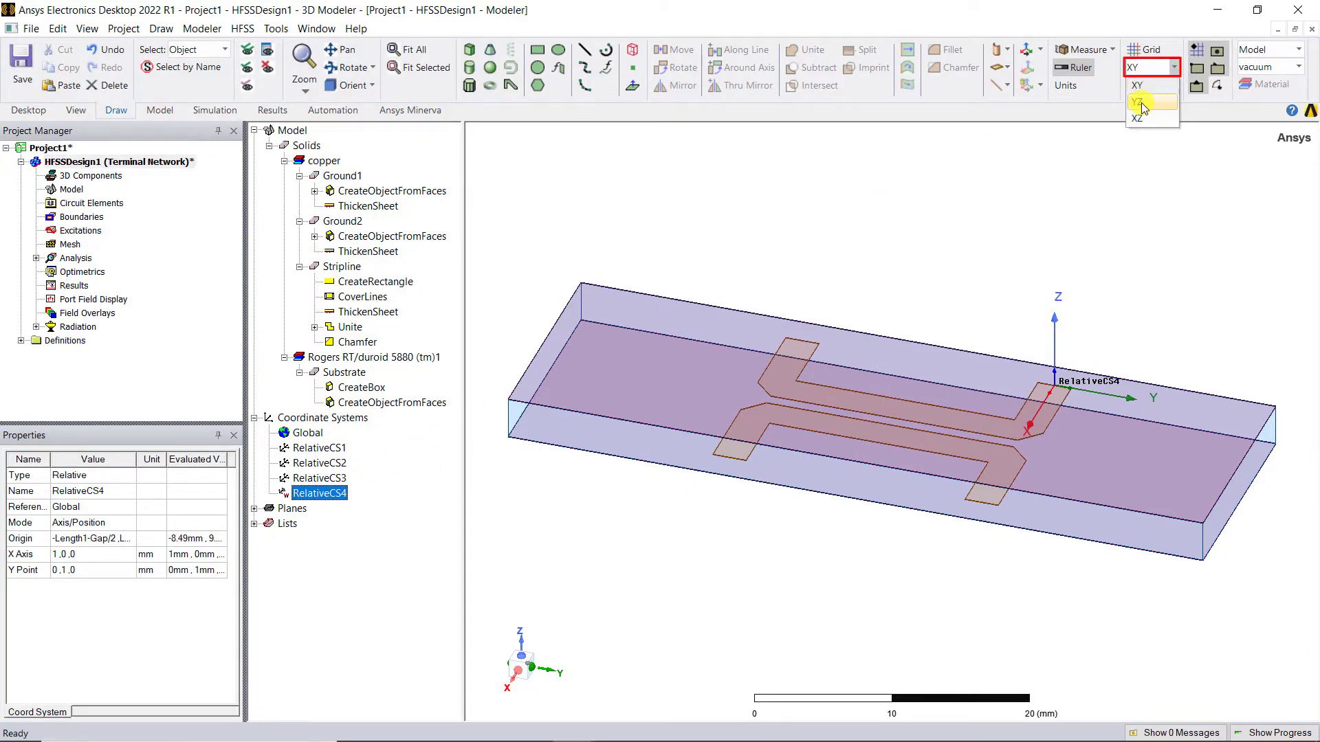
{"action": "left_click", "coordinate": [1142, 104]}
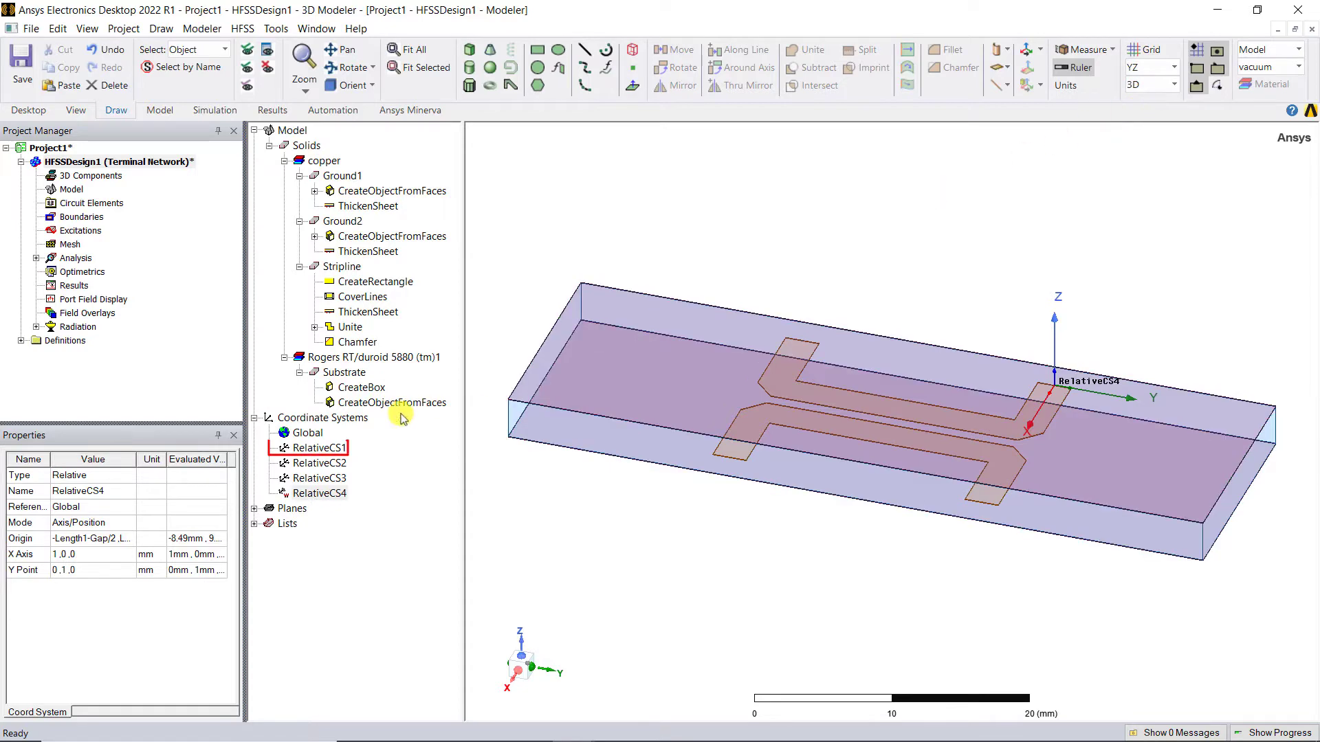
{"action": "left_click", "coordinate": [315, 449]}
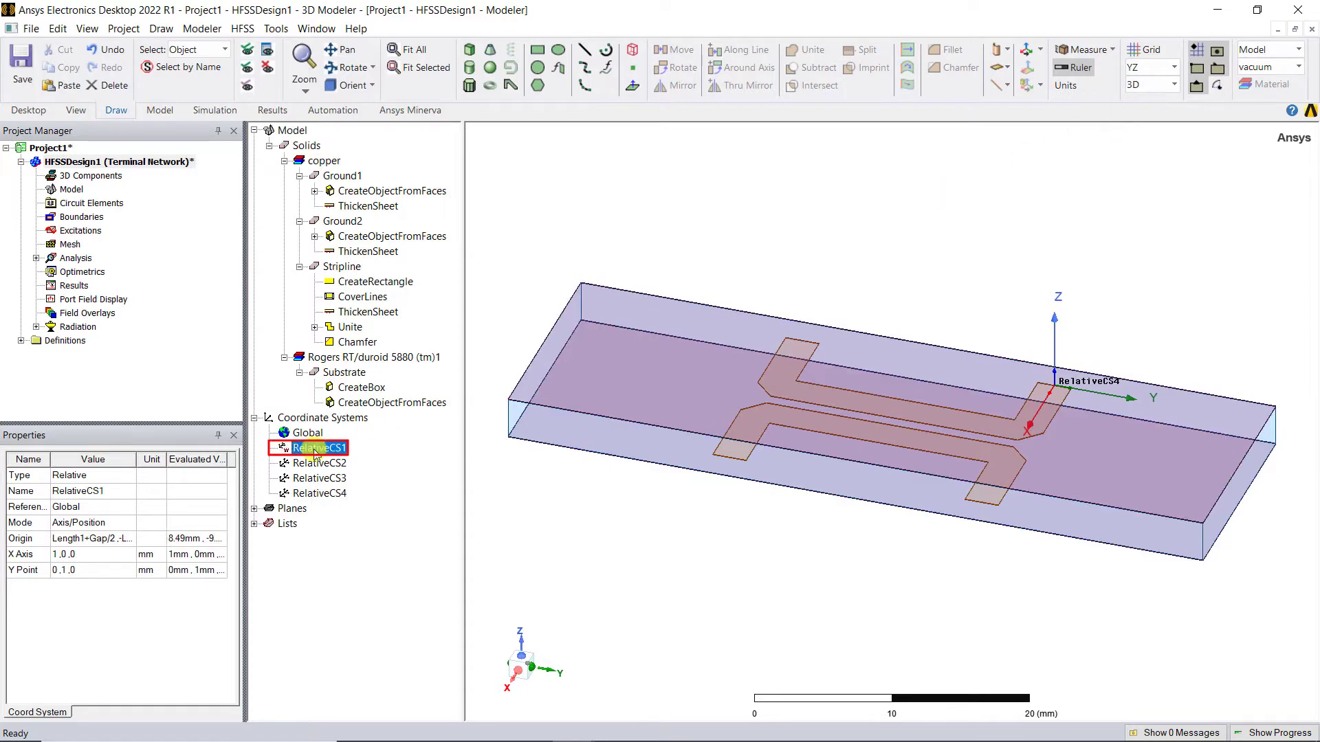
{"action": "left_click", "coordinate": [537, 49]}
{"action": "left_click", "coordinate": [678, 427]}
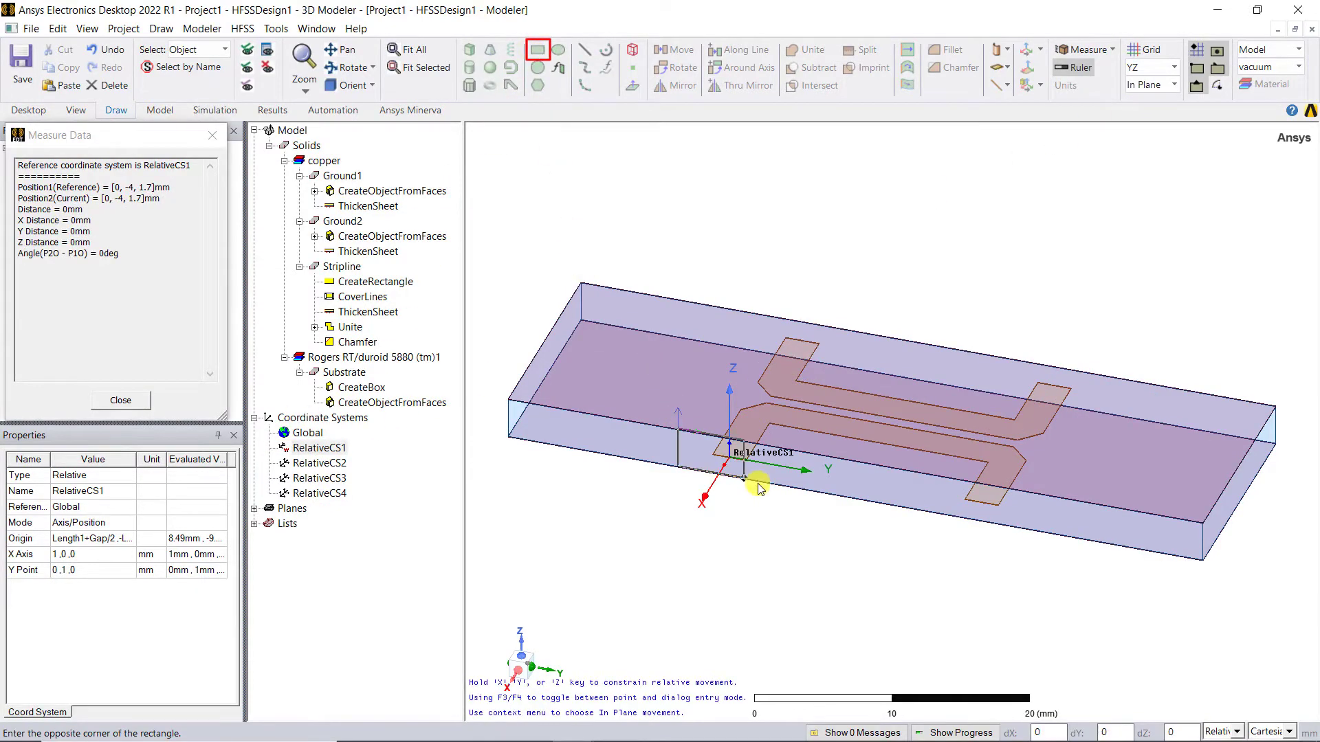
{"action": "left_click", "coordinate": [803, 488]}
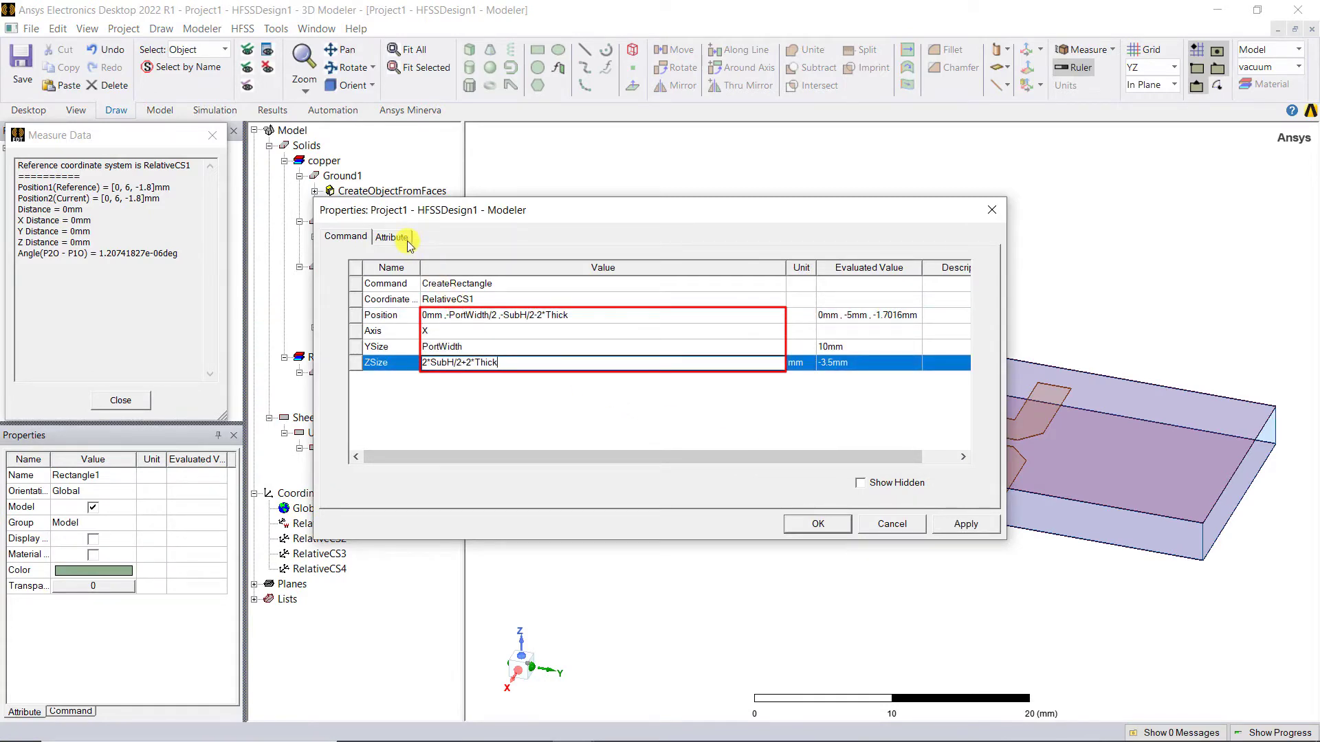
Name the new rectangle at the RelativeCS1 stripline end Port1
{"action": "left_click", "coordinate": [392, 237]}
{"action": "double_click", "coordinate": [497, 284]}
{"action": "type", "text": "Port1"}
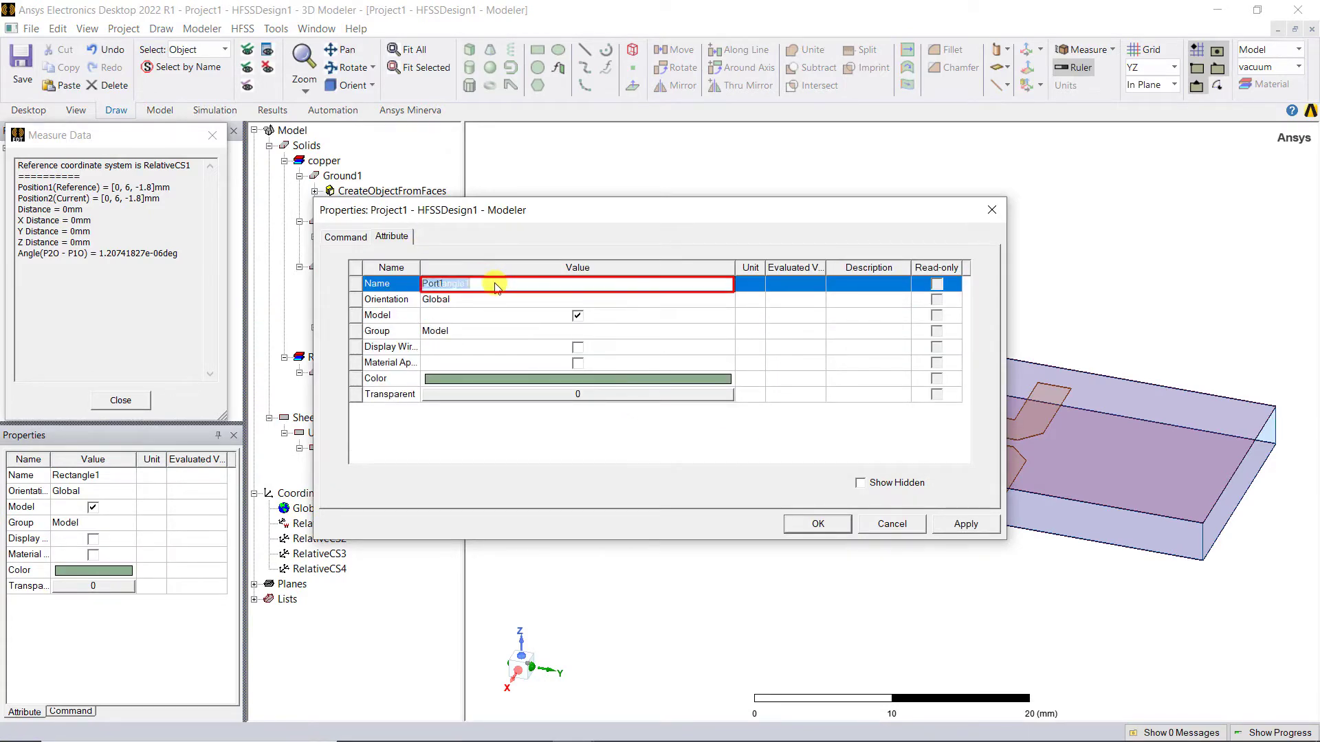
{"action": "left_click", "coordinate": [818, 523]}
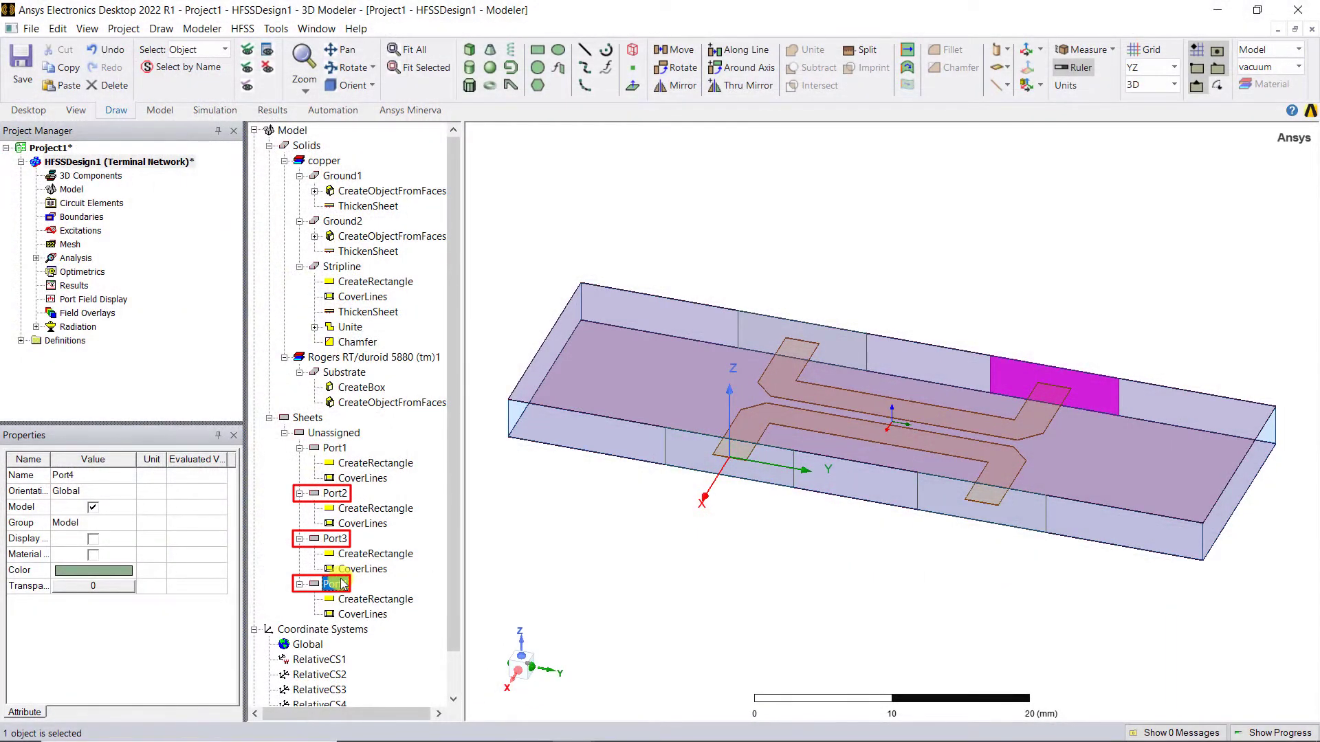
Assign lumped ports to the sheets Port1 to Port4, using Ground1 and Ground2 as the reference conductors
{"action": "left_click", "coordinate": [335, 447]}
{"action": "left_click", "coordinate": [334, 493], "text": "ctrl"}
{"action": "left_click", "coordinate": [335, 538], "text": "ctrl"}
{"action": "left_click", "coordinate": [334, 583], "text": "ctrl"}
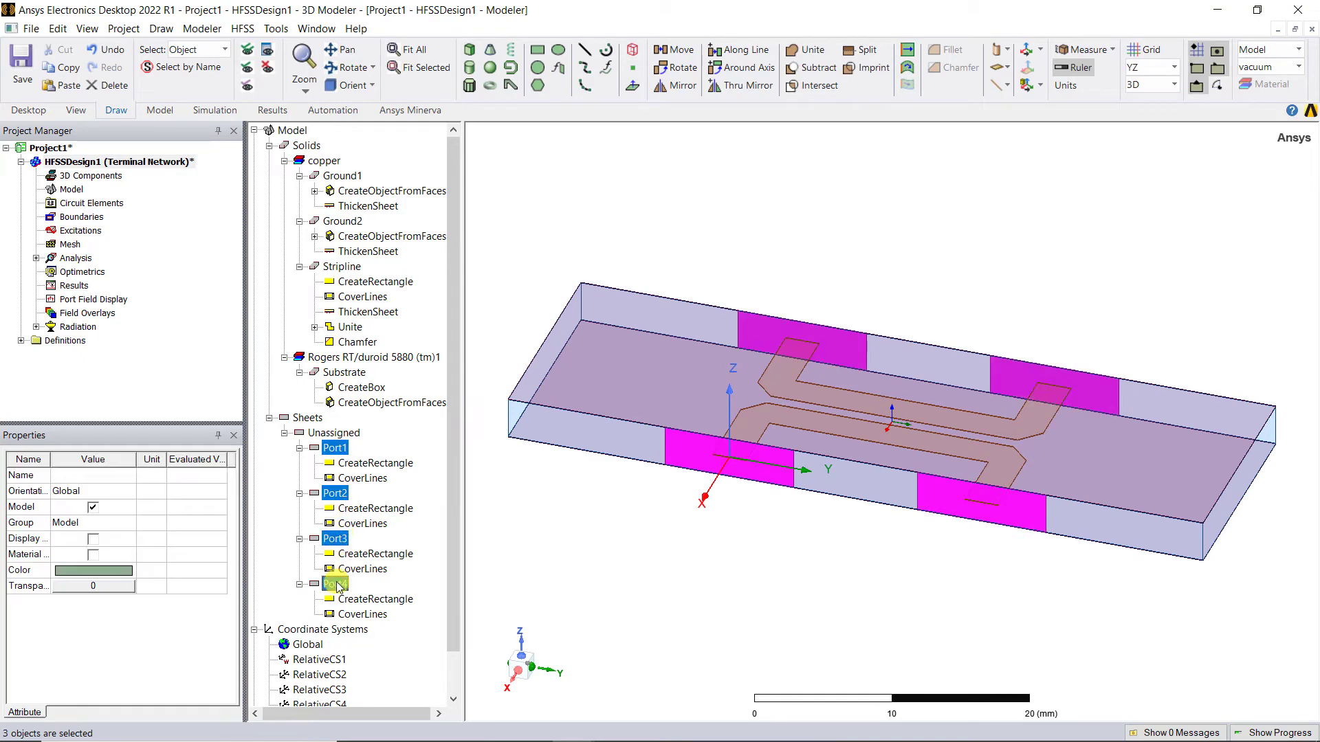
{"action": "right_click", "coordinate": [337, 583]}
{"action": "mouse_move", "coordinate": [467, 453]}
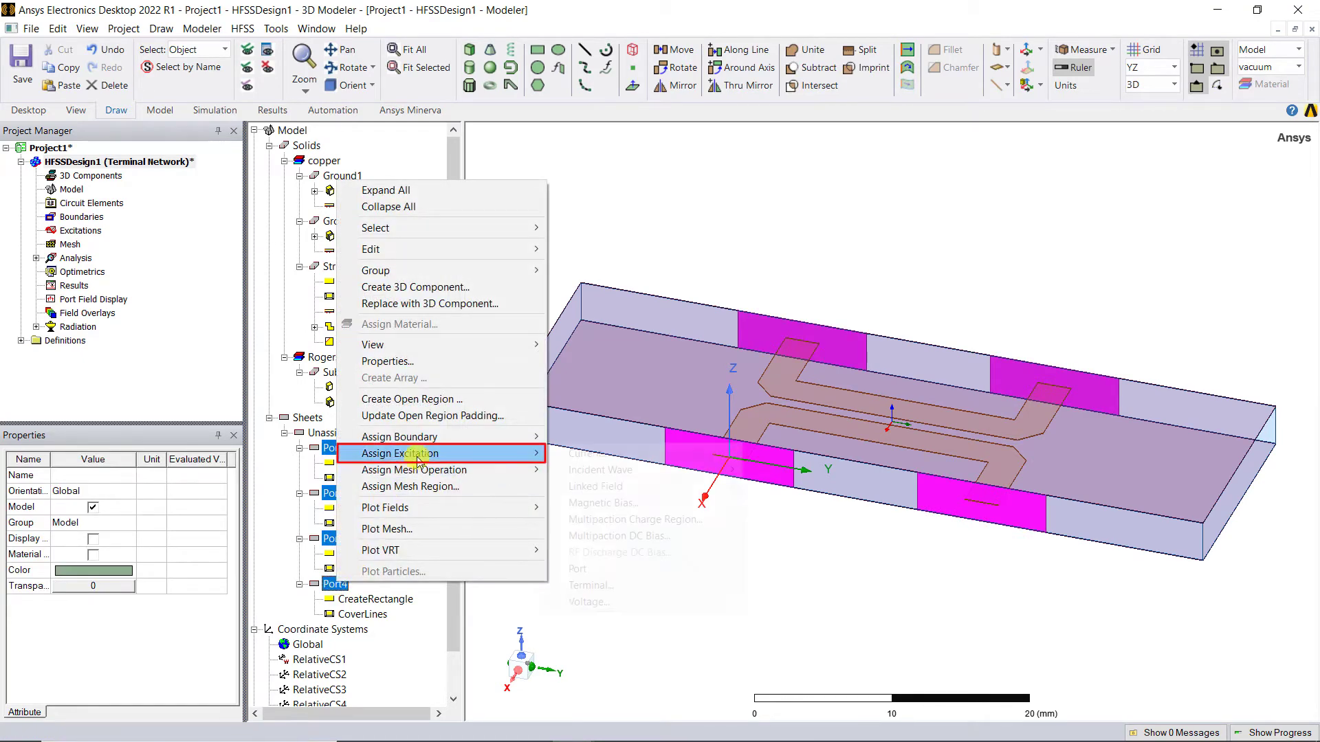
{"action": "mouse_move", "coordinate": [611, 570]}
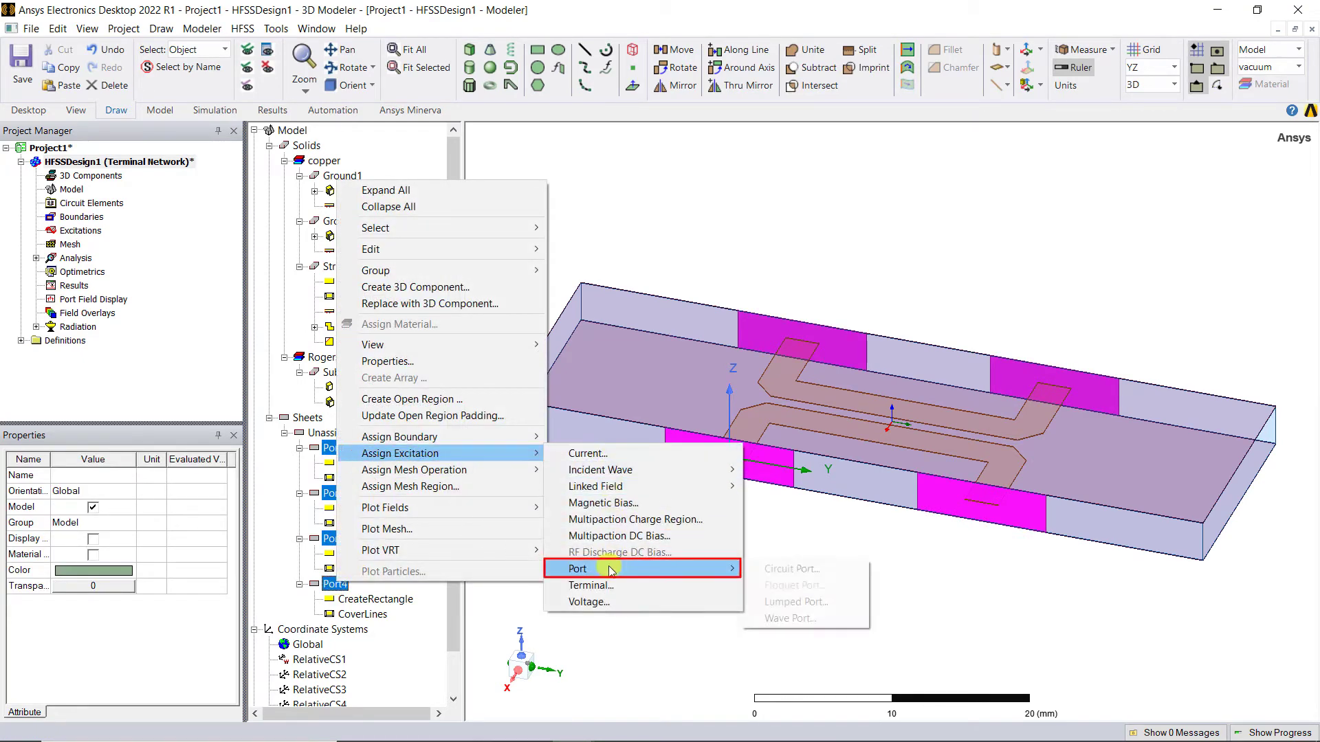
{"action": "left_click", "coordinate": [784, 604]}
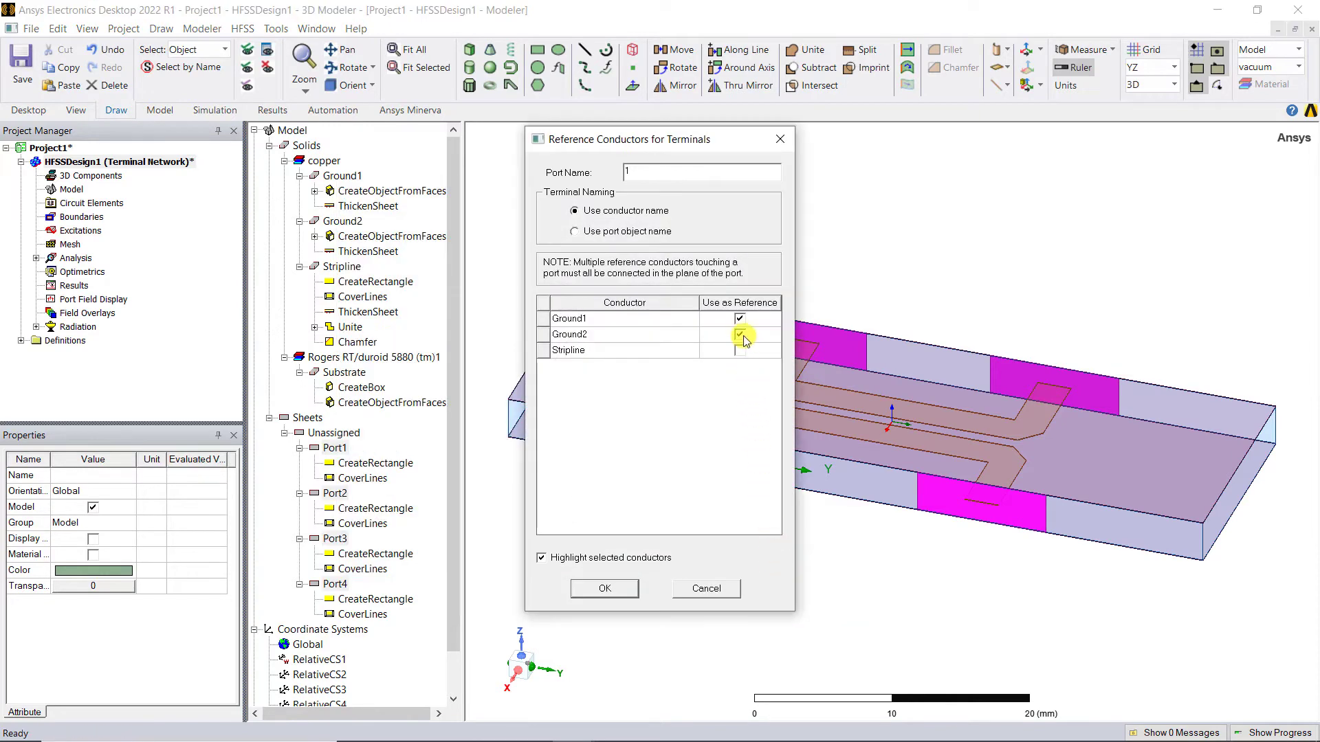
{"action": "left_click", "coordinate": [740, 335]}
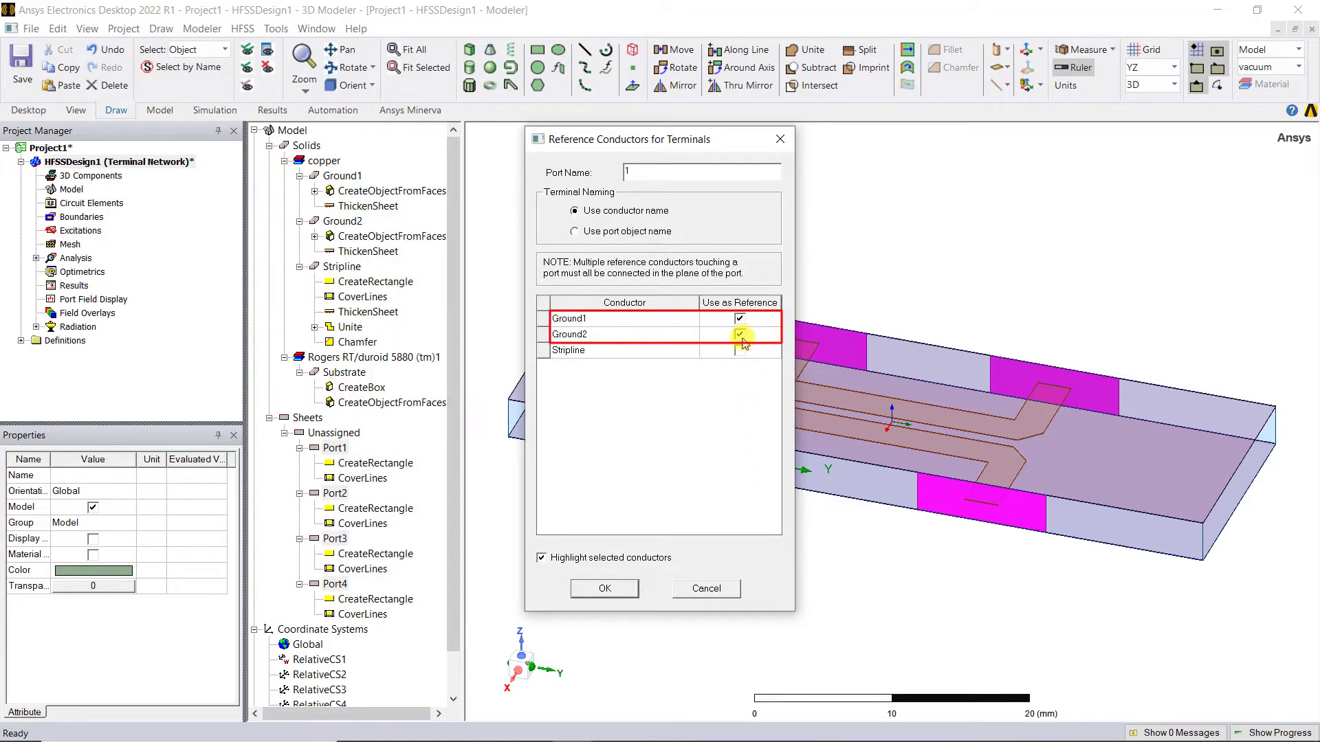
{"action": "left_click", "coordinate": [614, 592]}
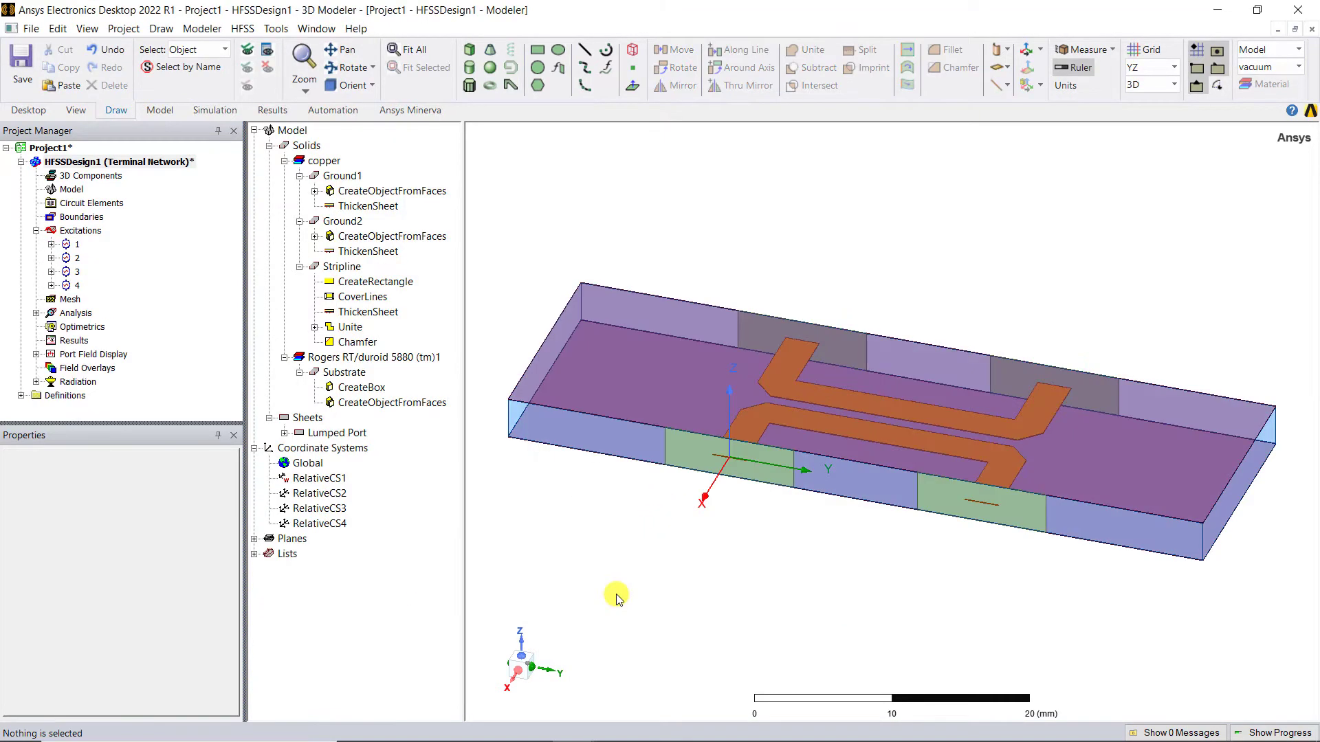
Review the magnitude and phase of the four stripline terminals in the excitation sources and accept the settings
{"action": "right_click", "coordinate": [79, 231]}
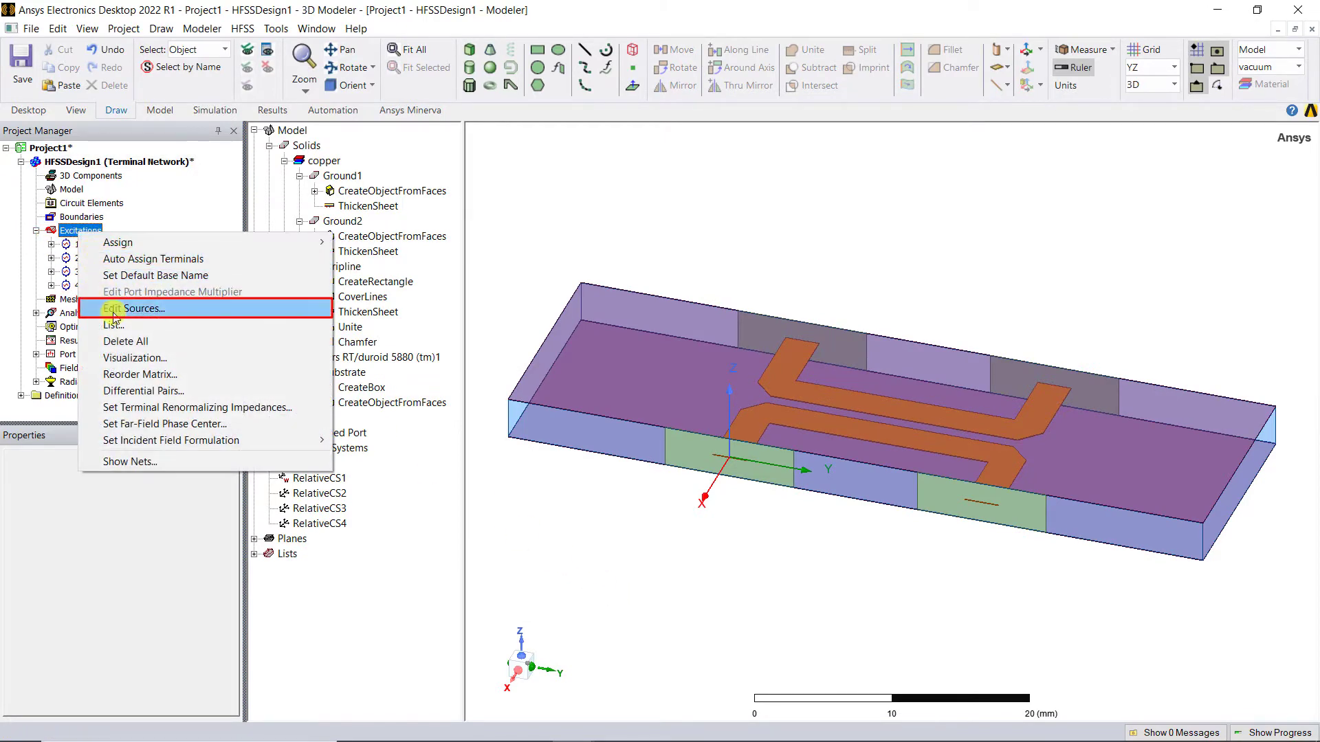
{"action": "left_click", "coordinate": [134, 308]}
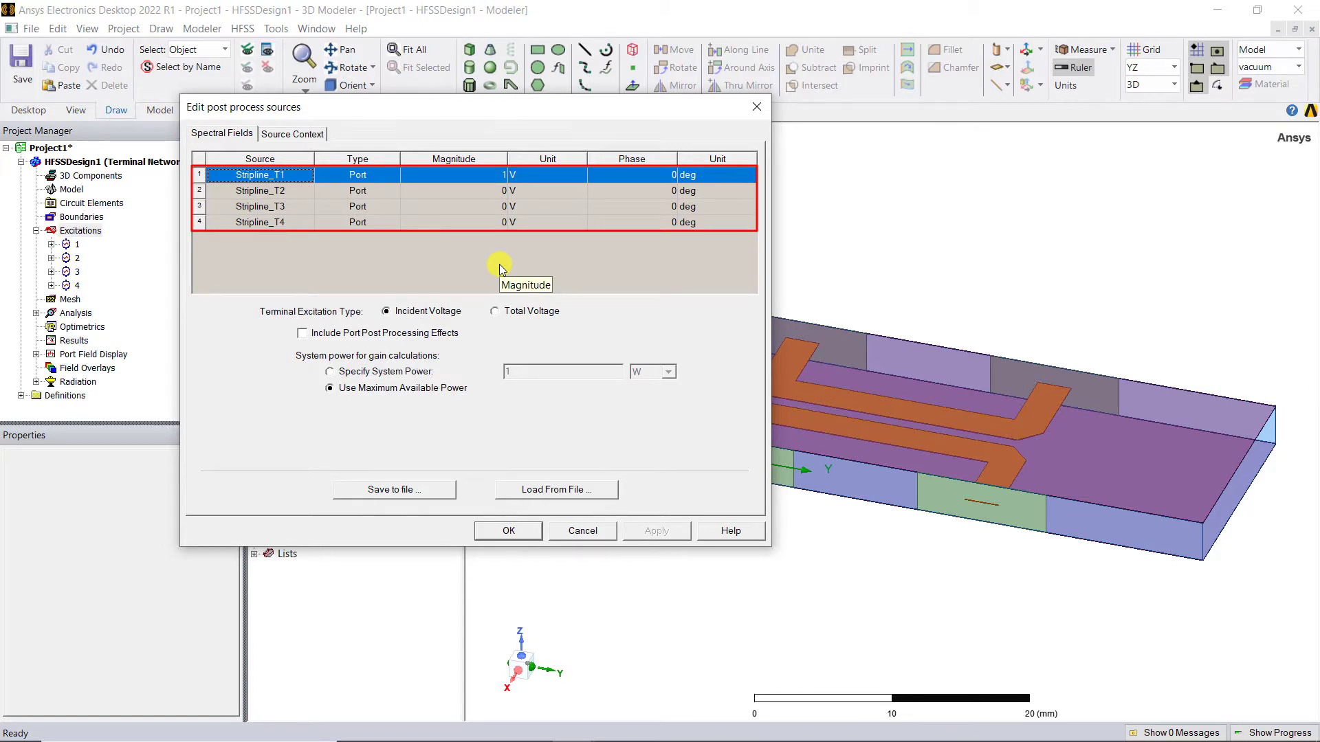
{"action": "left_click", "coordinate": [509, 530]}
Review the solution frequency, maximum number of passes and Delta S of the Auto1 setup and accept them
{"action": "left_click", "coordinate": [37, 312]}
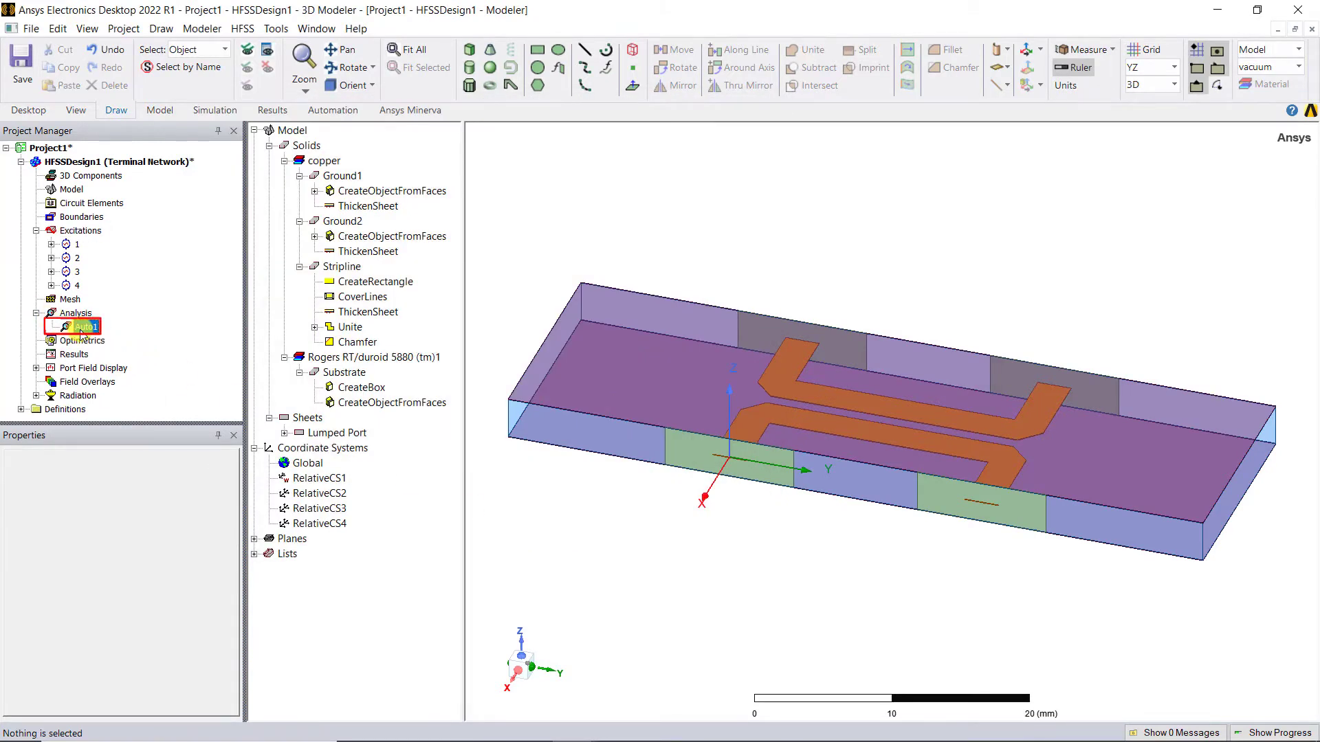
{"action": "left_click", "coordinate": [81, 327]}
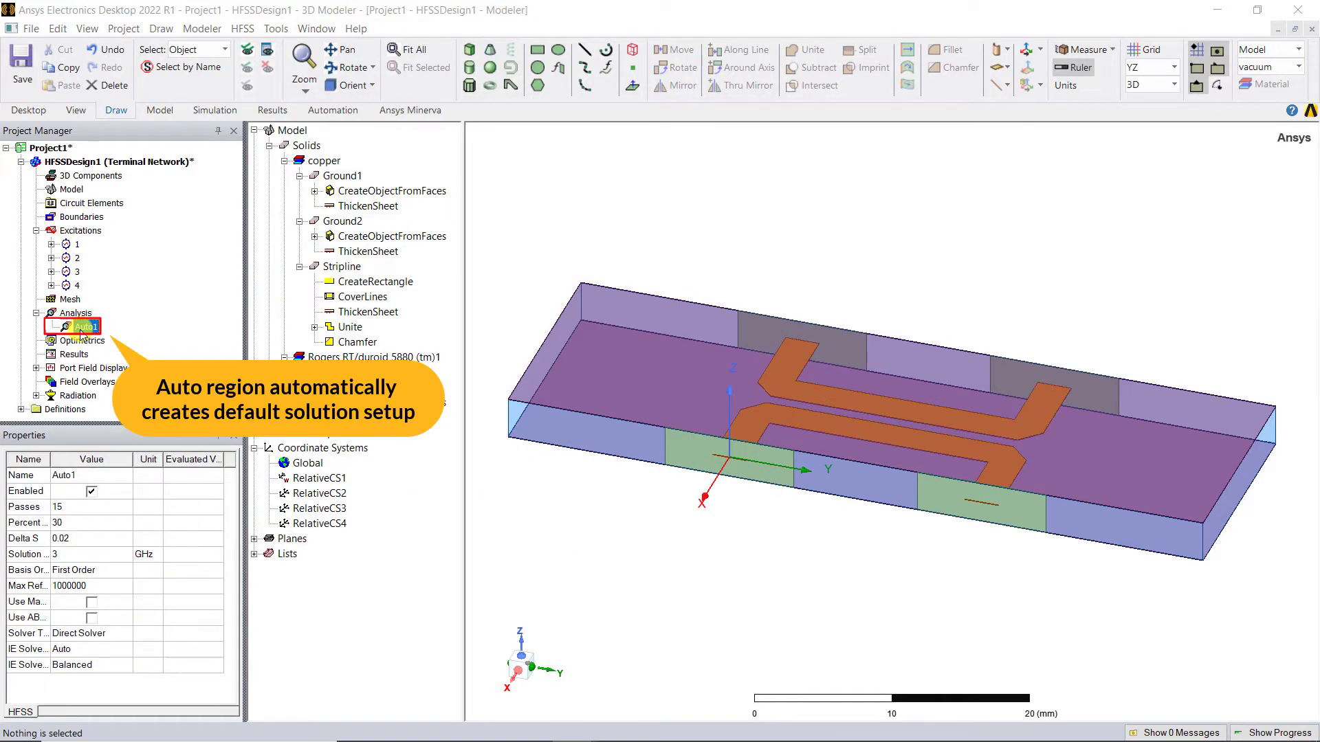
{"action": "double_click", "coordinate": [82, 327]}
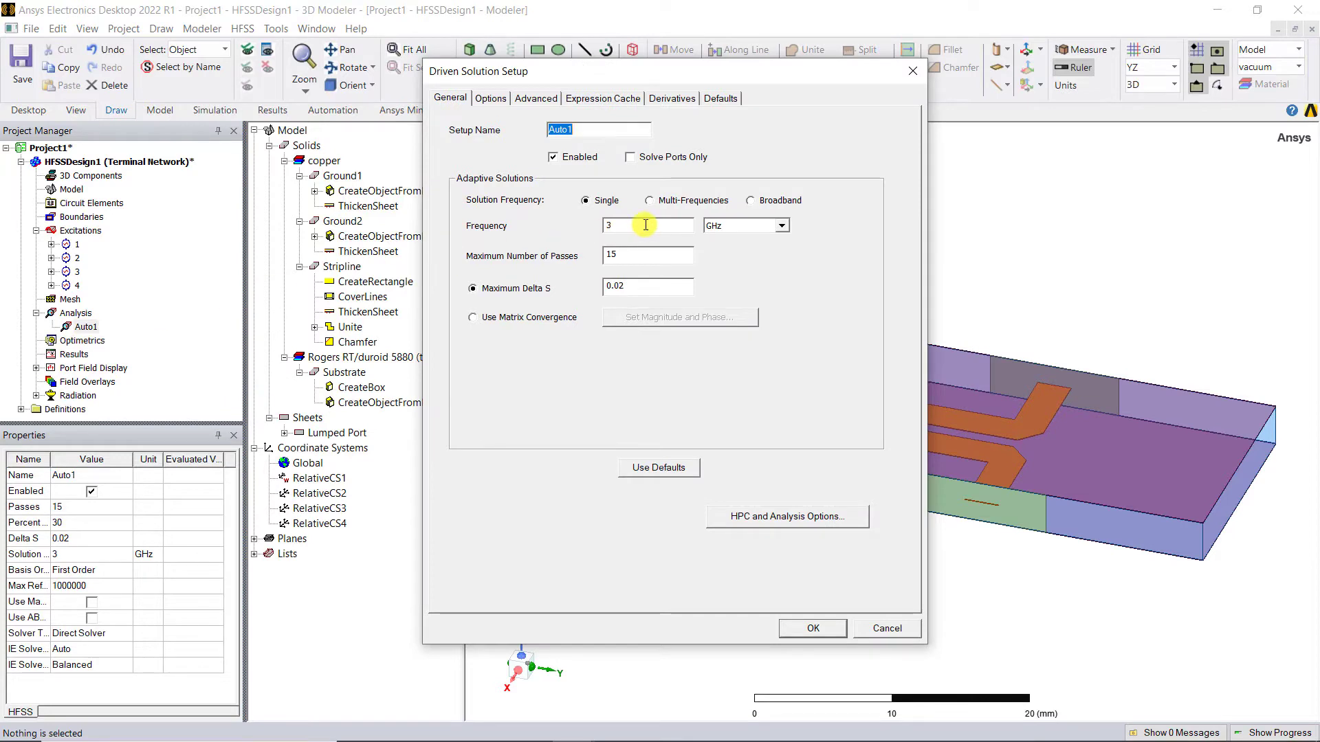
{"action": "left_click", "coordinate": [648, 255]}
{"action": "left_click", "coordinate": [816, 627]}
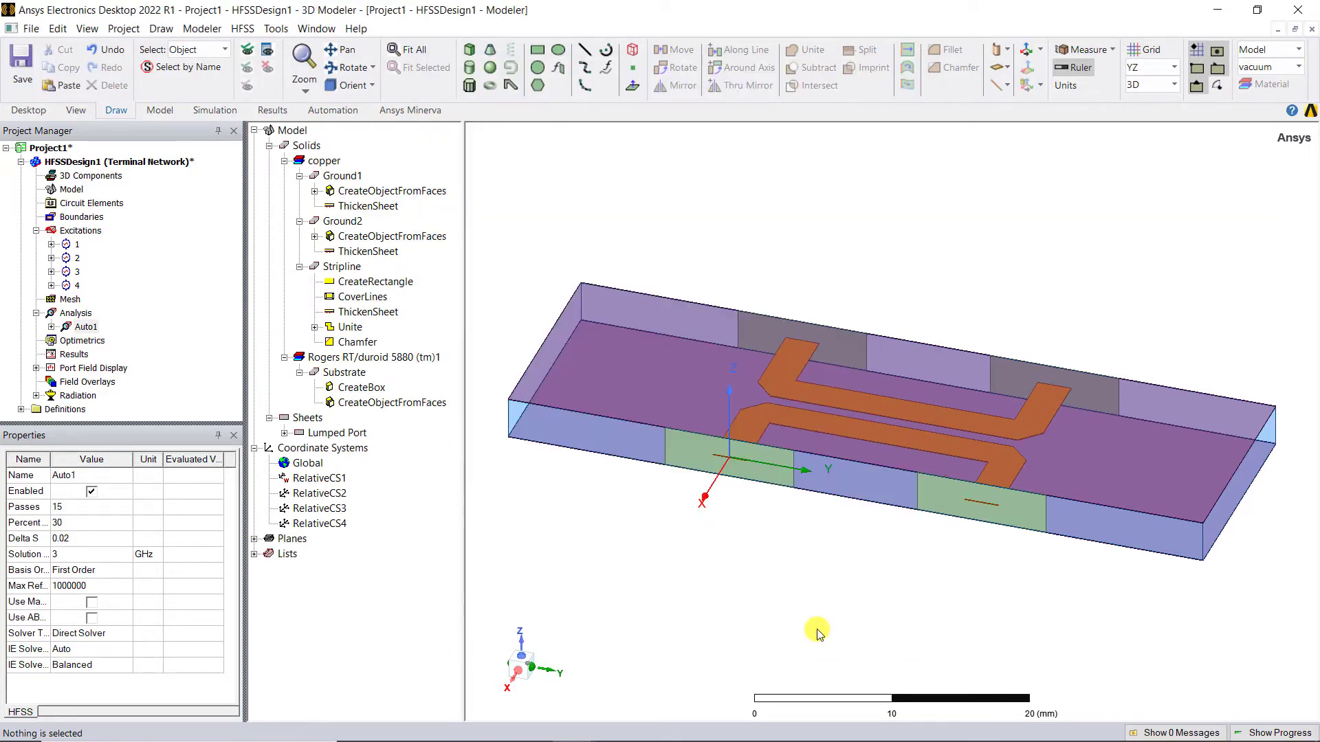
Add an interpolating frequency sweep to Auto1 with a linear count from 1GHz to 5GHz and 401 points
{"action": "right_click", "coordinate": [84, 329]}
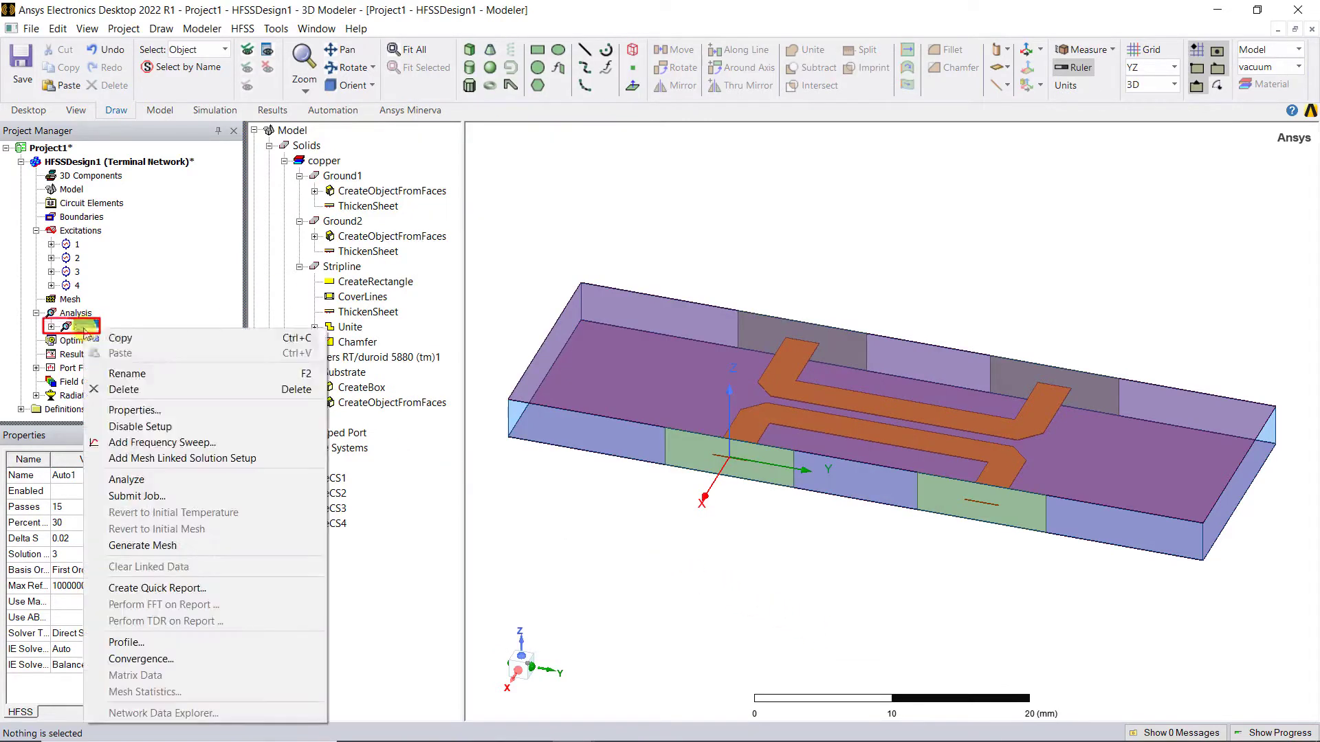
{"action": "left_click", "coordinate": [148, 444]}
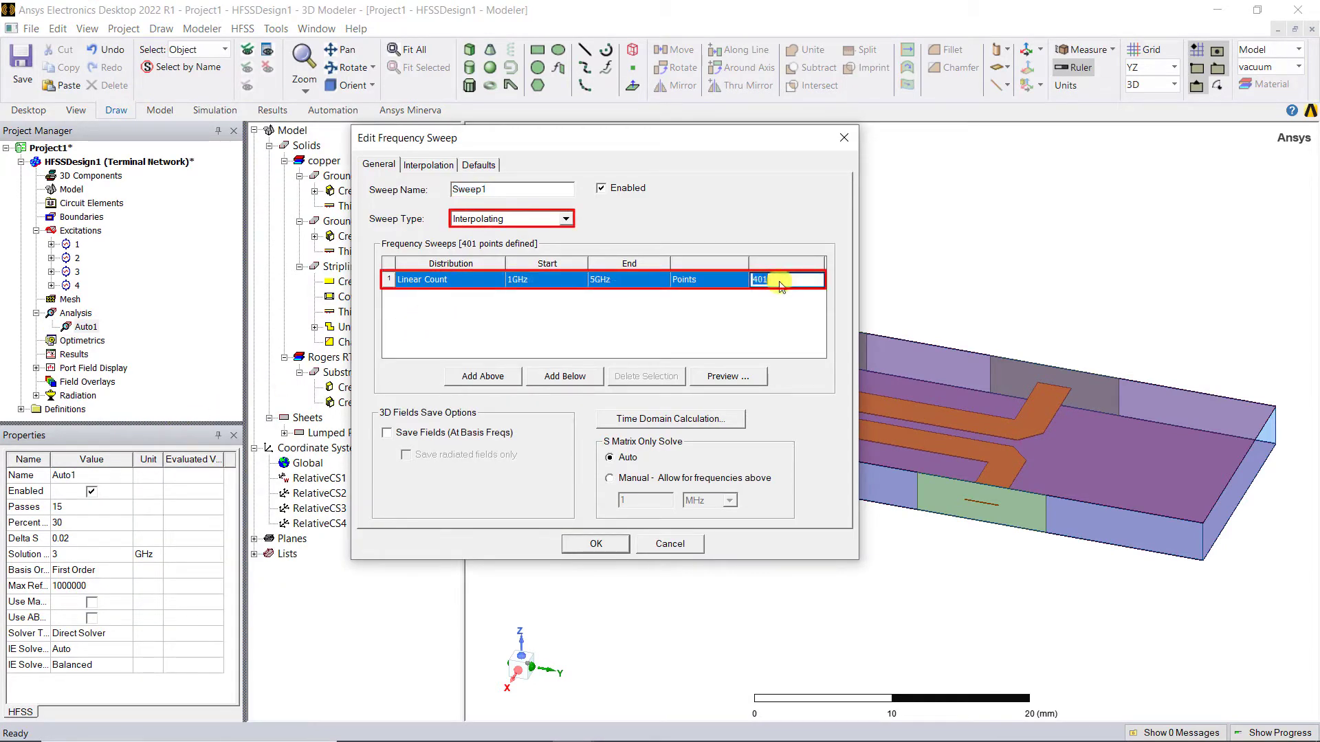
{"action": "left_click", "coordinate": [596, 544]}
Run the validation check on the HFSS design and close its report
{"action": "left_click", "coordinate": [208, 112]}
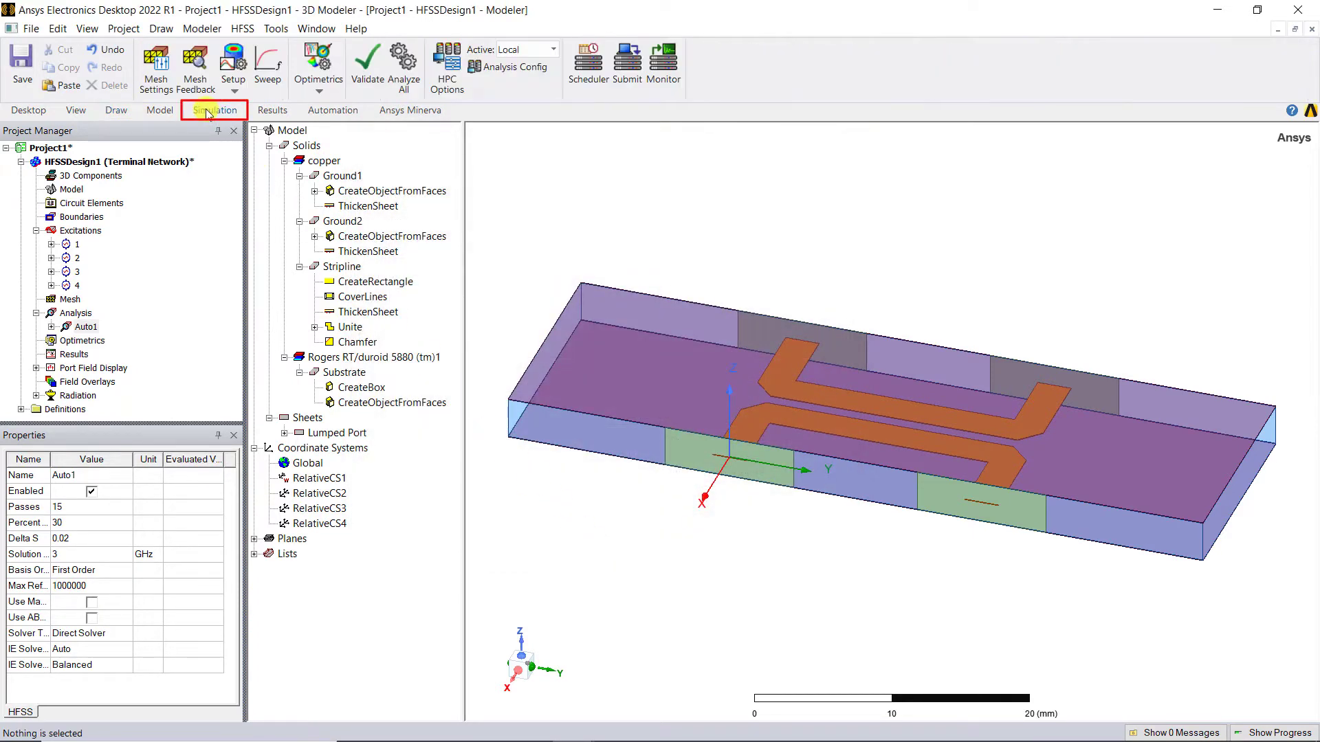
{"action": "left_click", "coordinate": [361, 77]}
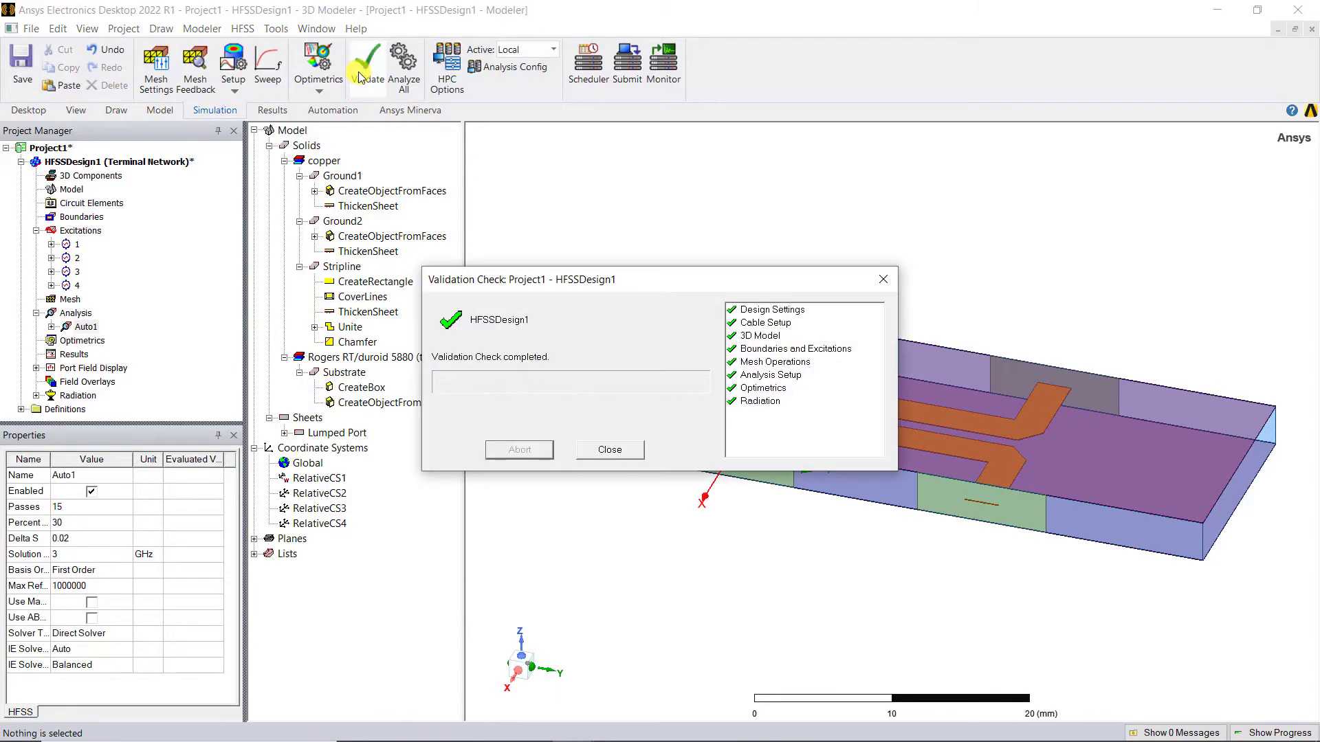
{"action": "left_click", "coordinate": [609, 451]}
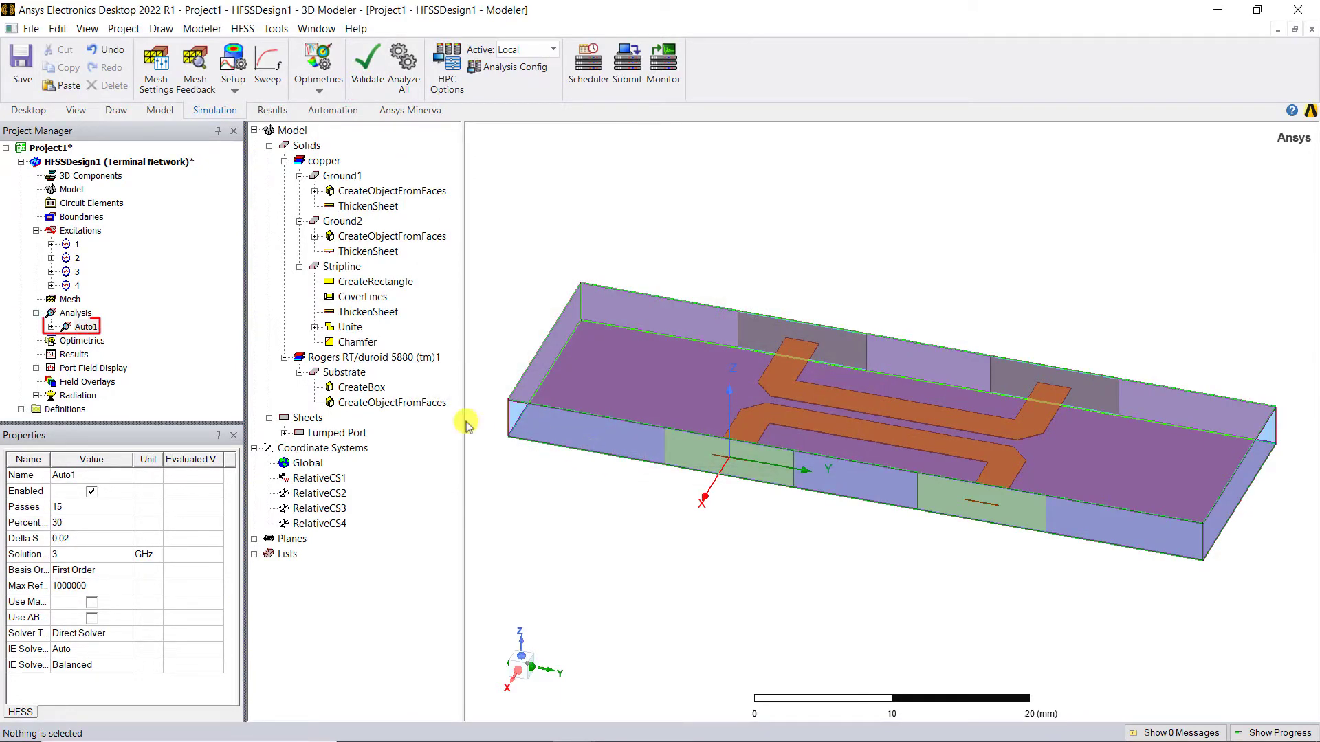
Run the analysis of the Auto1 solution setup
{"action": "right_click", "coordinate": [86, 326]}
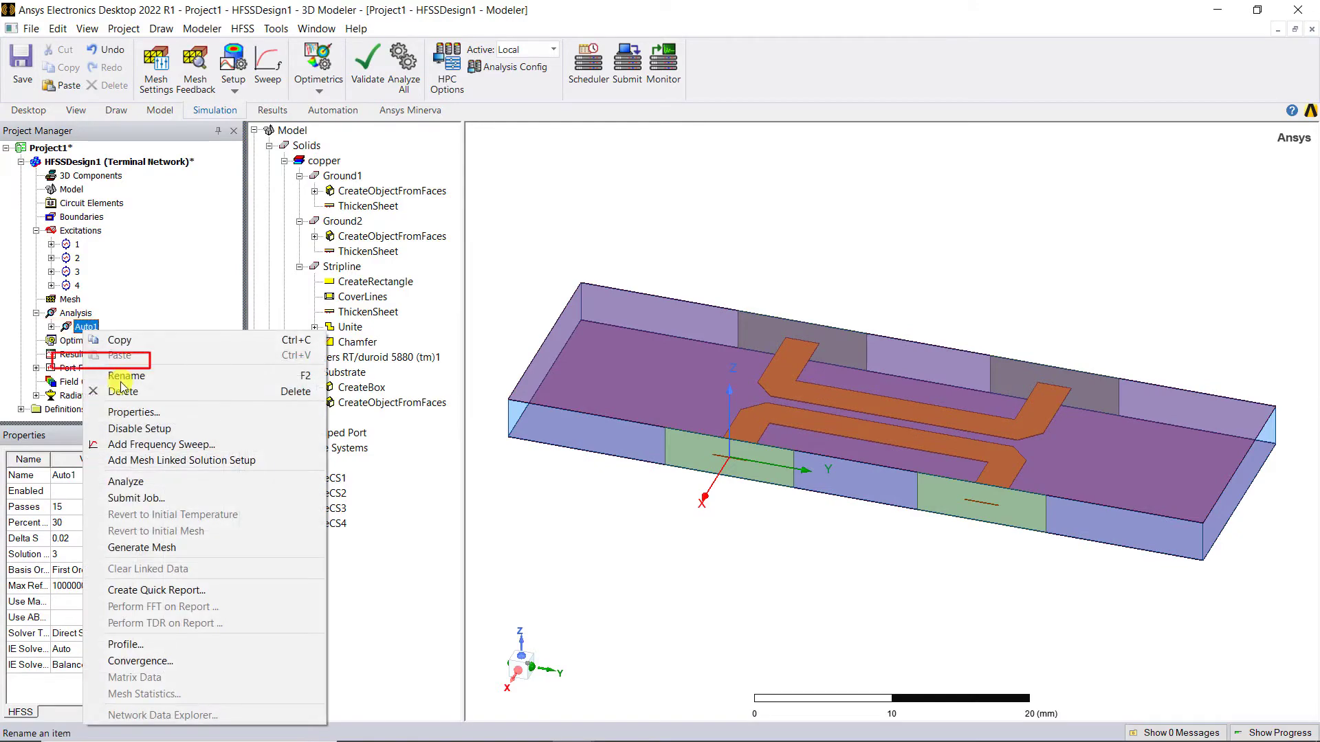
{"action": "left_click", "coordinate": [135, 482]}
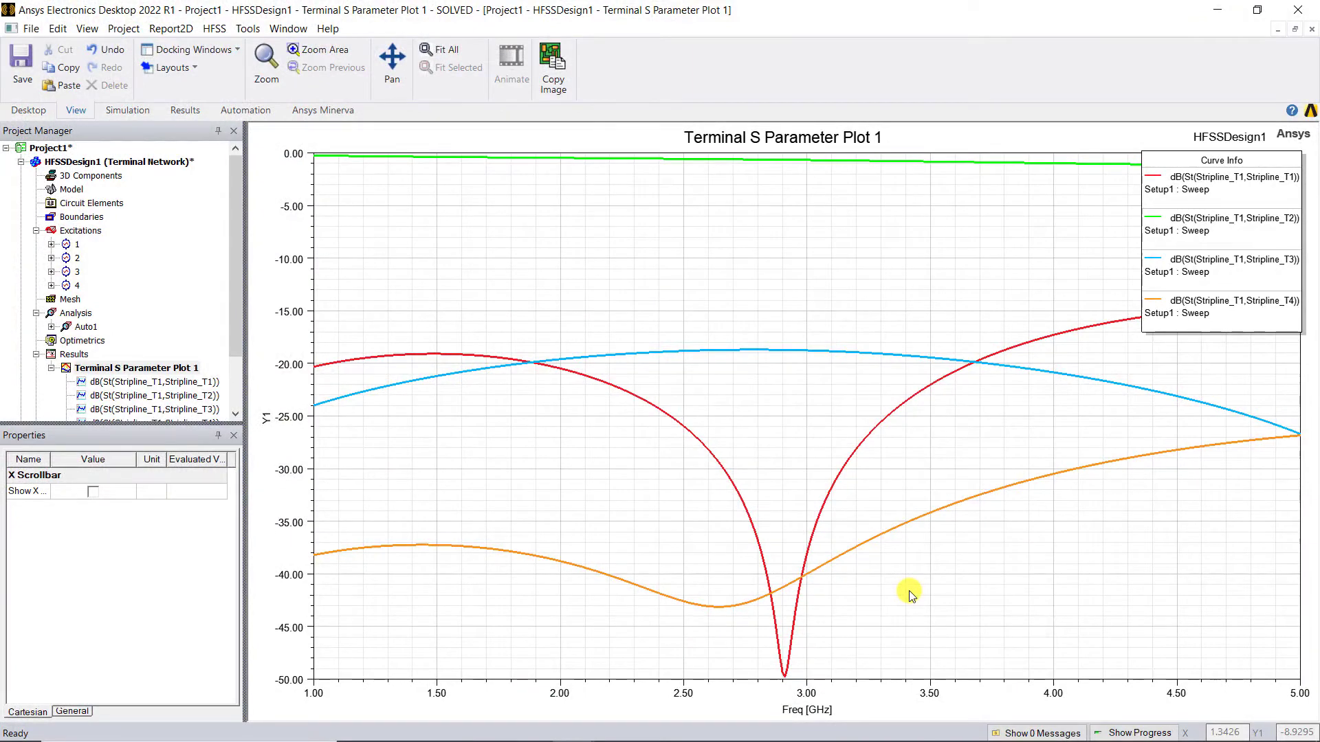
Add an X marker to Terminal S Parameter Plot 1 and move it along the frequency axis
{"action": "right_click", "coordinate": [909, 592]}
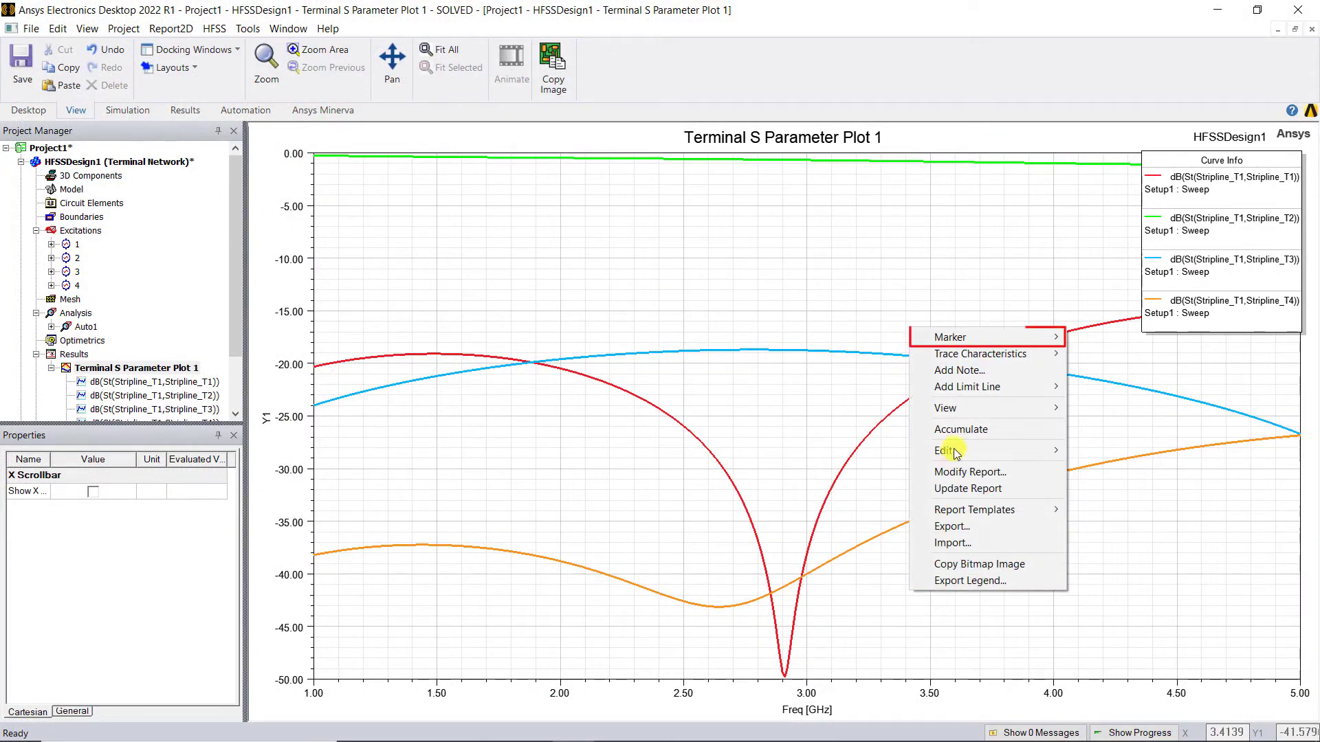
{"action": "mouse_move", "coordinate": [996, 337]}
{"action": "left_click", "coordinate": [1108, 445]}
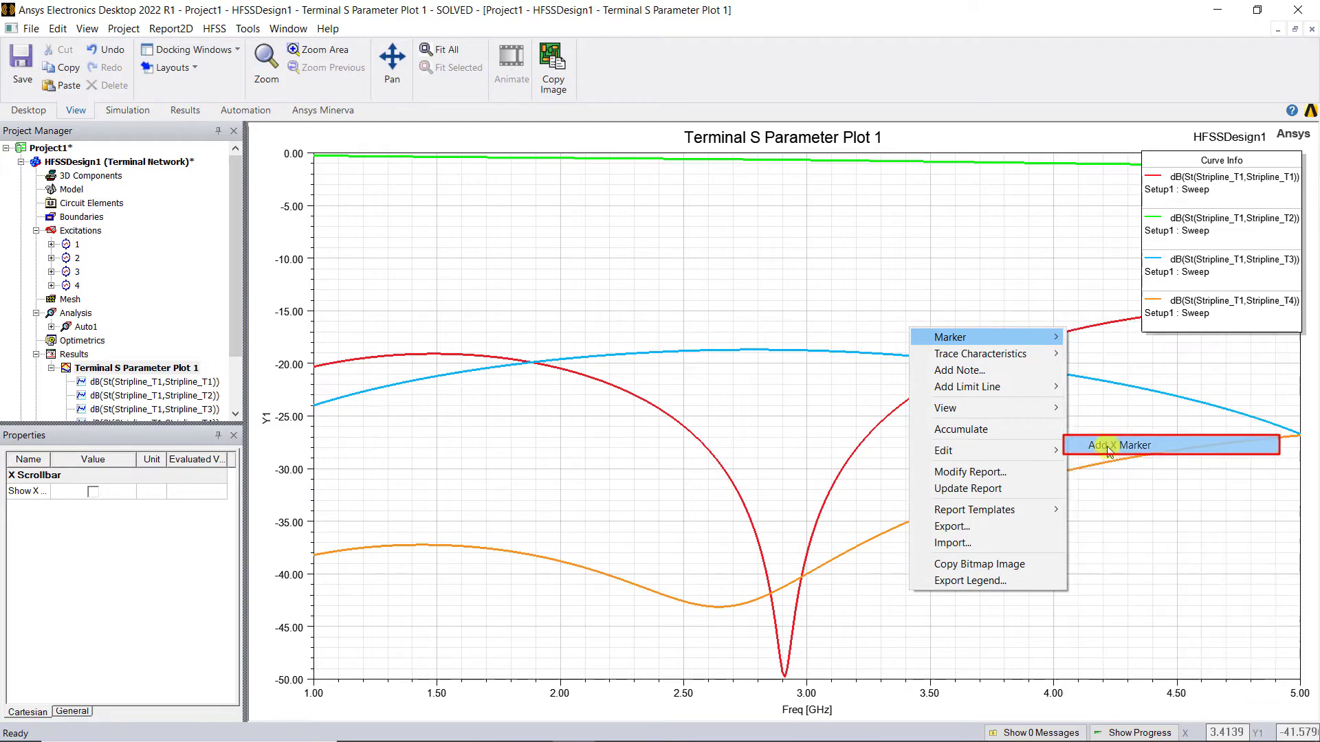
{"action": "mouse_move", "coordinate": [589, 609]}
{"action": "left_mouse_down"}
{"action": "mouse_move", "coordinate": [684, 685]}
{"action": "mouse_move", "coordinate": [770, 688]}
{"action": "left_mouse_up"}
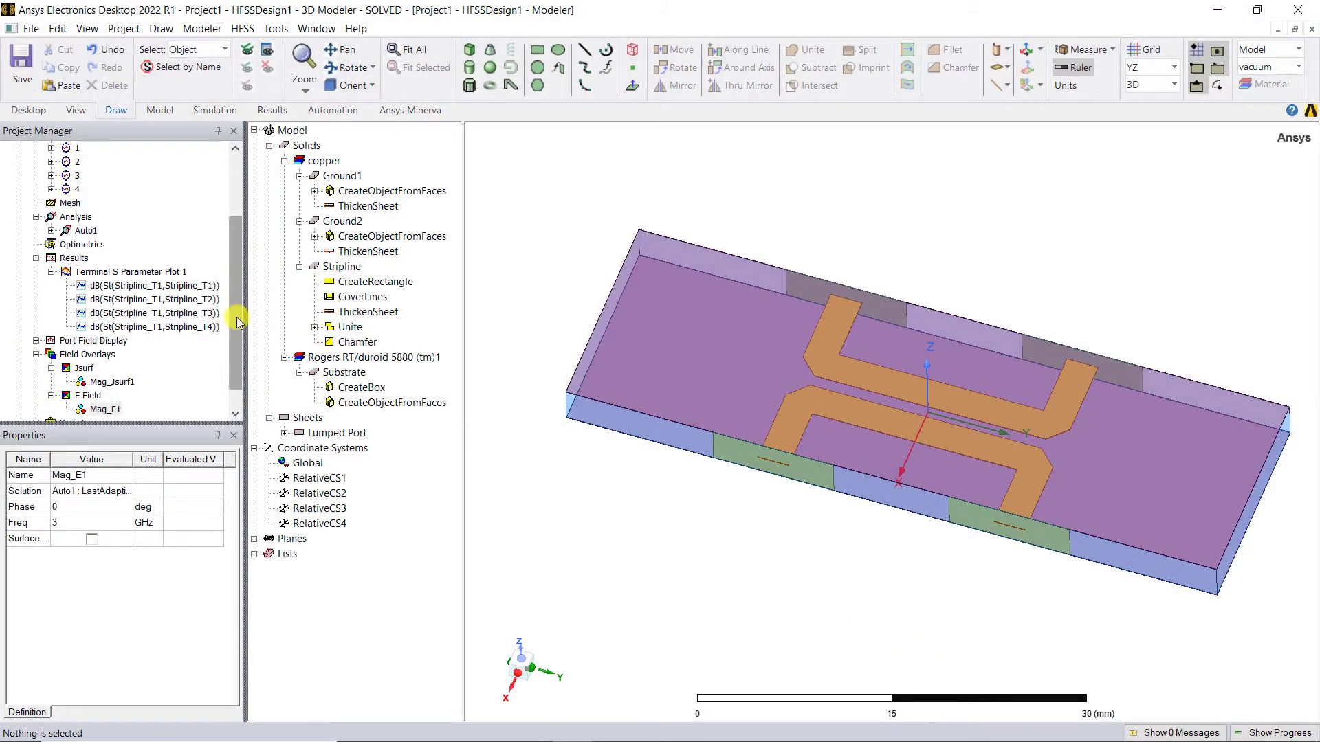
Create a parametric optimetrics setup and start a linear step sweep definition for the Gap variable
{"action": "left_click_drag", "start_coordinate": [237, 322], "coordinate": [242, 249]}
{"action": "right_click", "coordinate": [81, 341]}
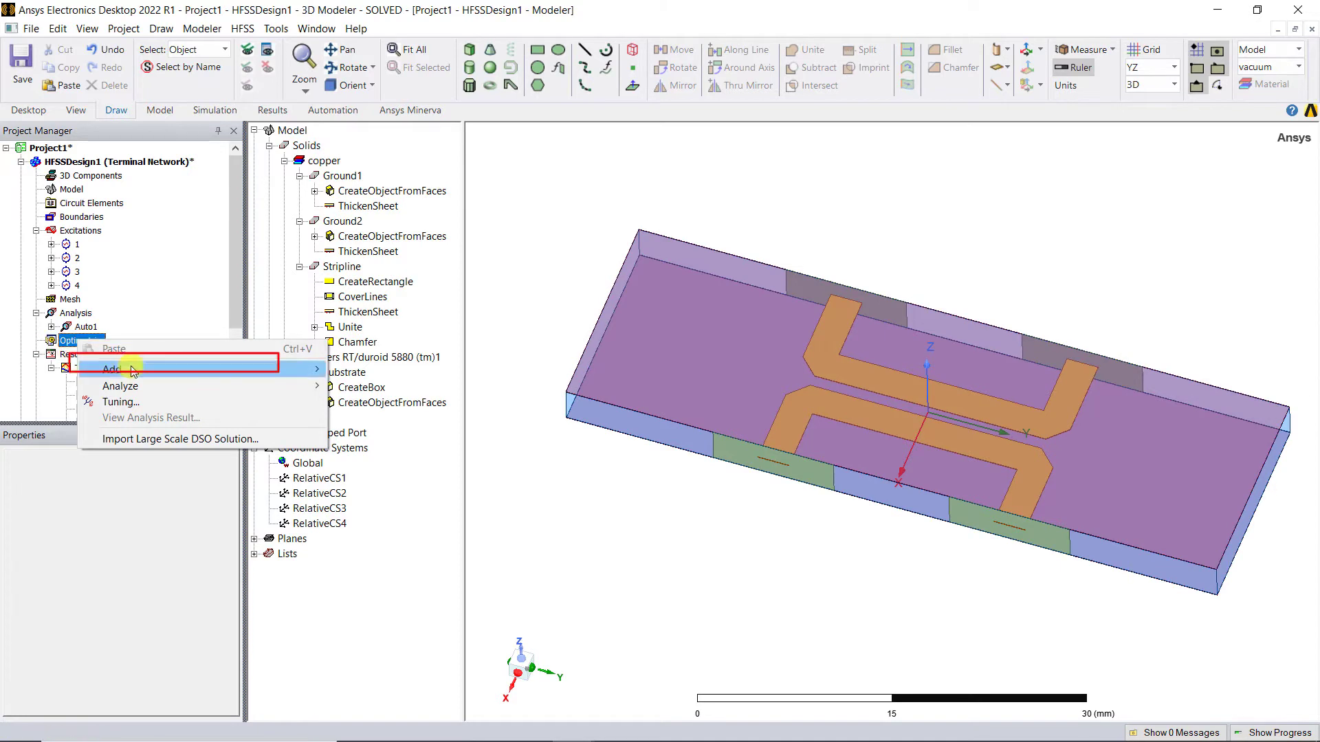
{"action": "mouse_move", "coordinate": [262, 369]}
{"action": "left_click", "coordinate": [377, 370]}
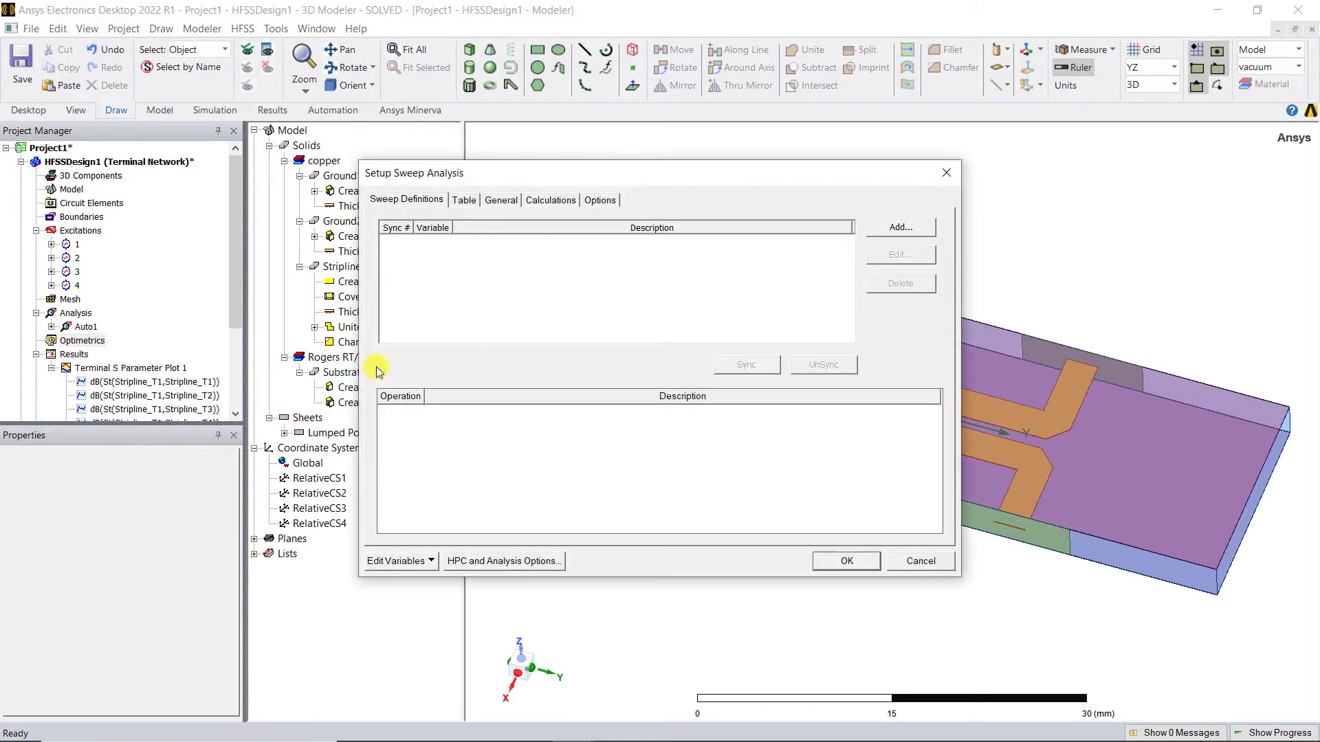
{"action": "left_click", "coordinate": [894, 229]}
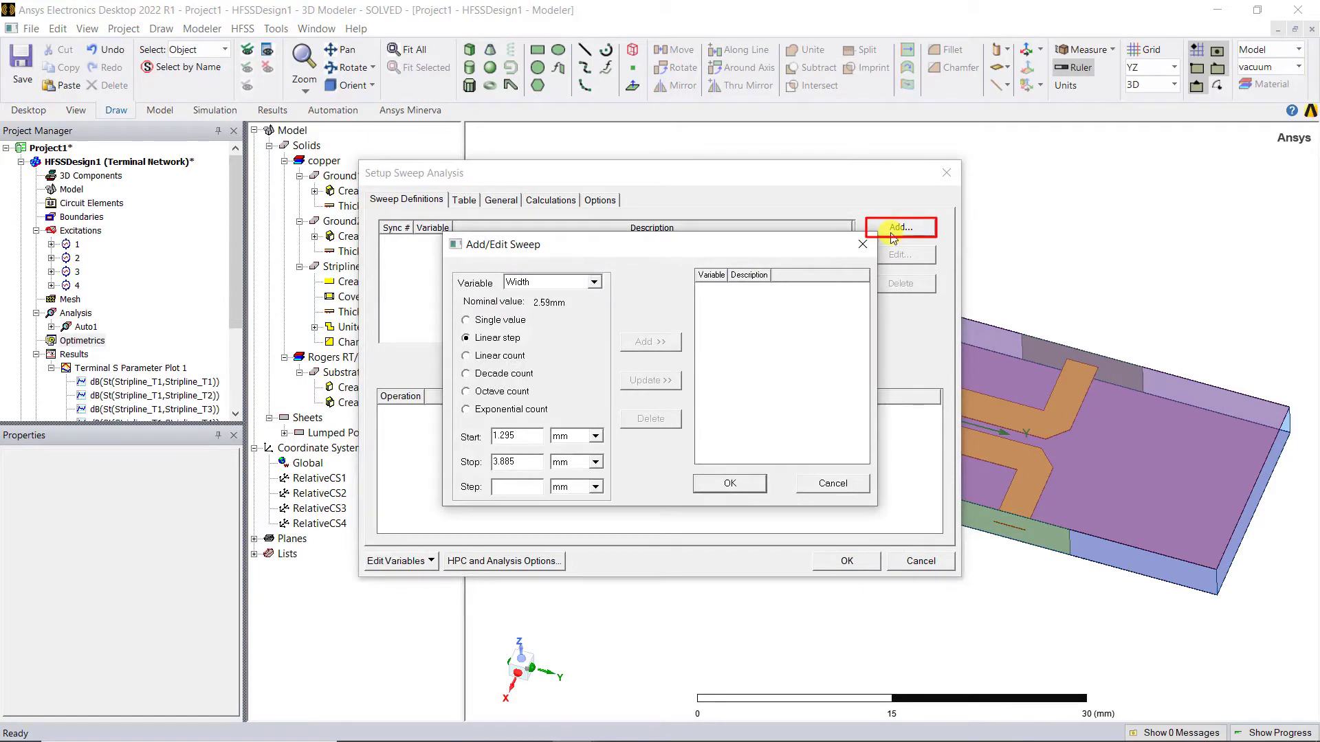
{"action": "left_click", "coordinate": [594, 282]}
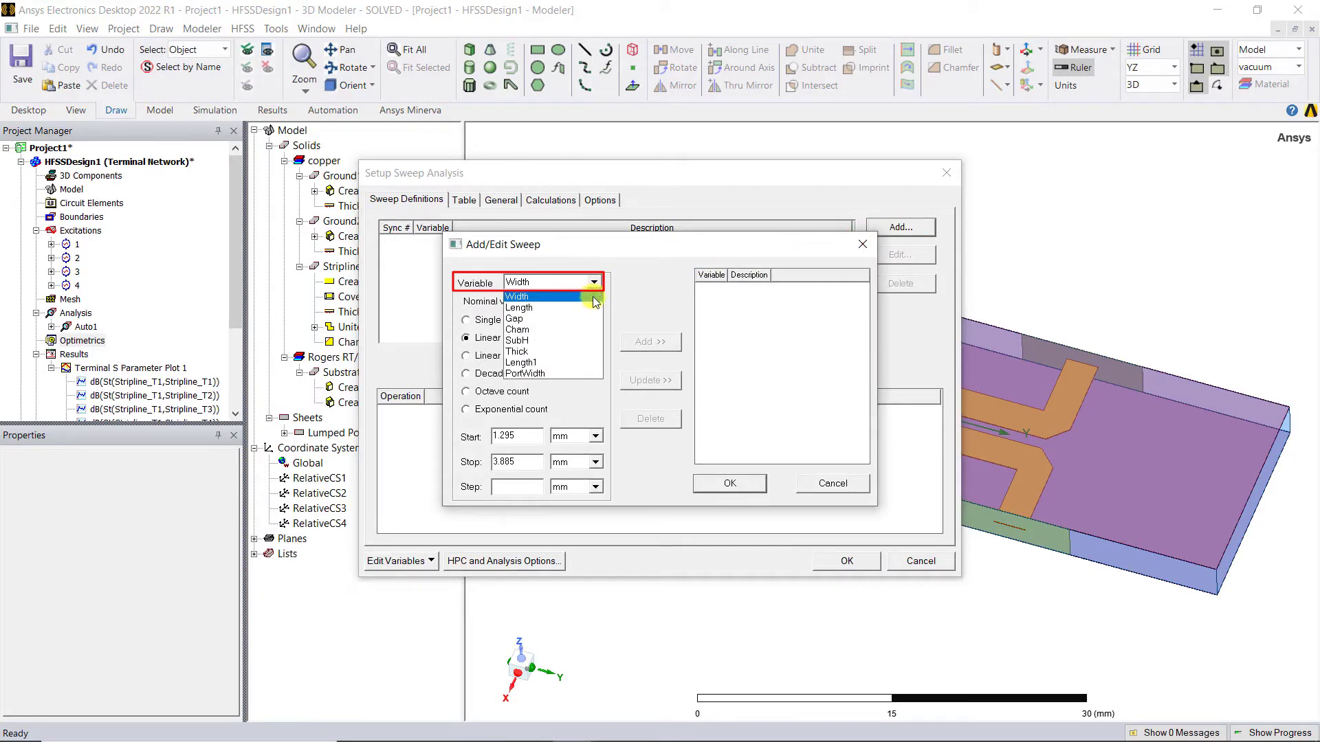
{"action": "left_click", "coordinate": [591, 319]}
{"action": "left_click", "coordinate": [467, 339]}
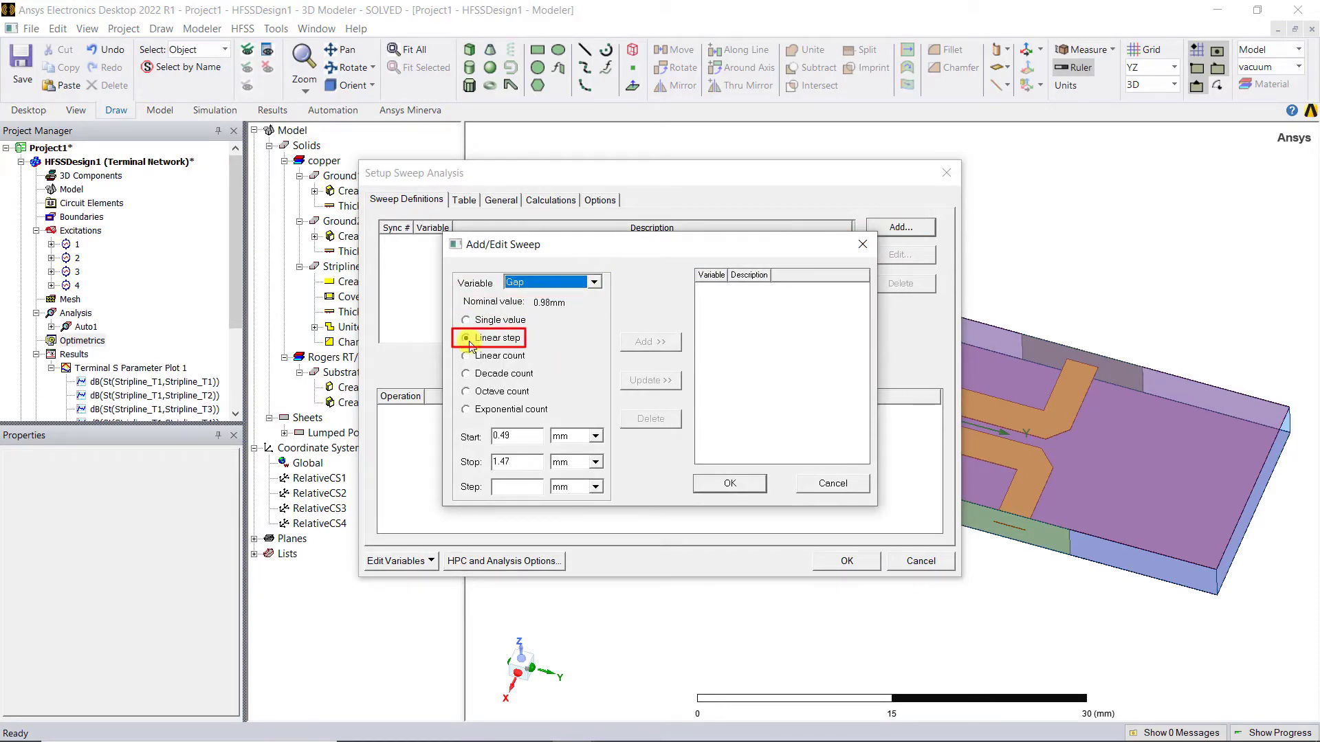
Set the Gap sweep from 1 mm to 4 mm with a 1 mm step, add it to the definitions and accept the setup
{"action": "left_click", "coordinate": [521, 436]}
{"action": "key", "text": "BackSpace"}
{"action": "key", "text": "BackSpace"}
{"action": "key", "text": "BackSpace"}
{"action": "key", "text": "BackSpace"}
{"action": "type", "text": "1"}
{"action": "left_click", "coordinate": [512, 462]}
{"action": "key", "text": "BackSpace"}
{"action": "key", "text": "BackSpace"}
{"action": "key", "text": "BackSpace"}
{"action": "key", "text": "BackSpace"}
{"action": "type", "text": "4"}
{"action": "left_click", "coordinate": [512, 487]}
{"action": "type", "text": "1"}
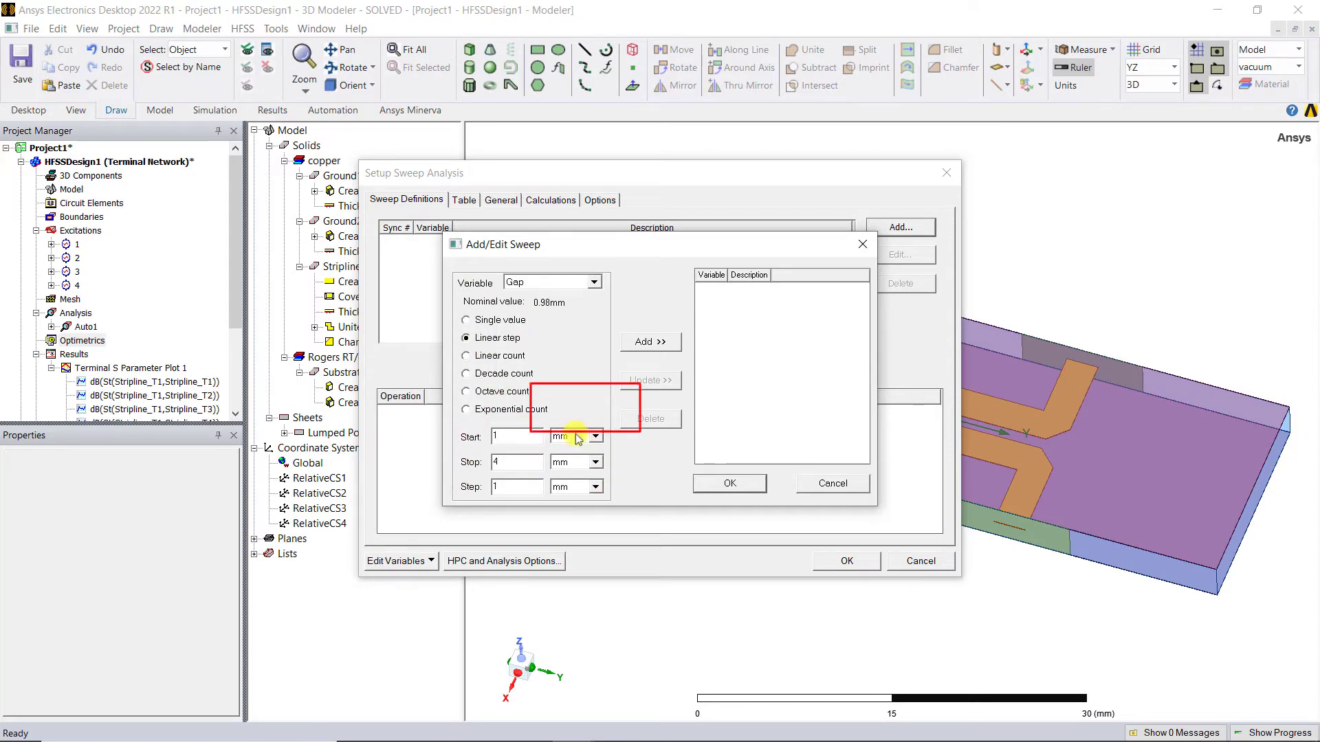
{"action": "left_click", "coordinate": [651, 341]}
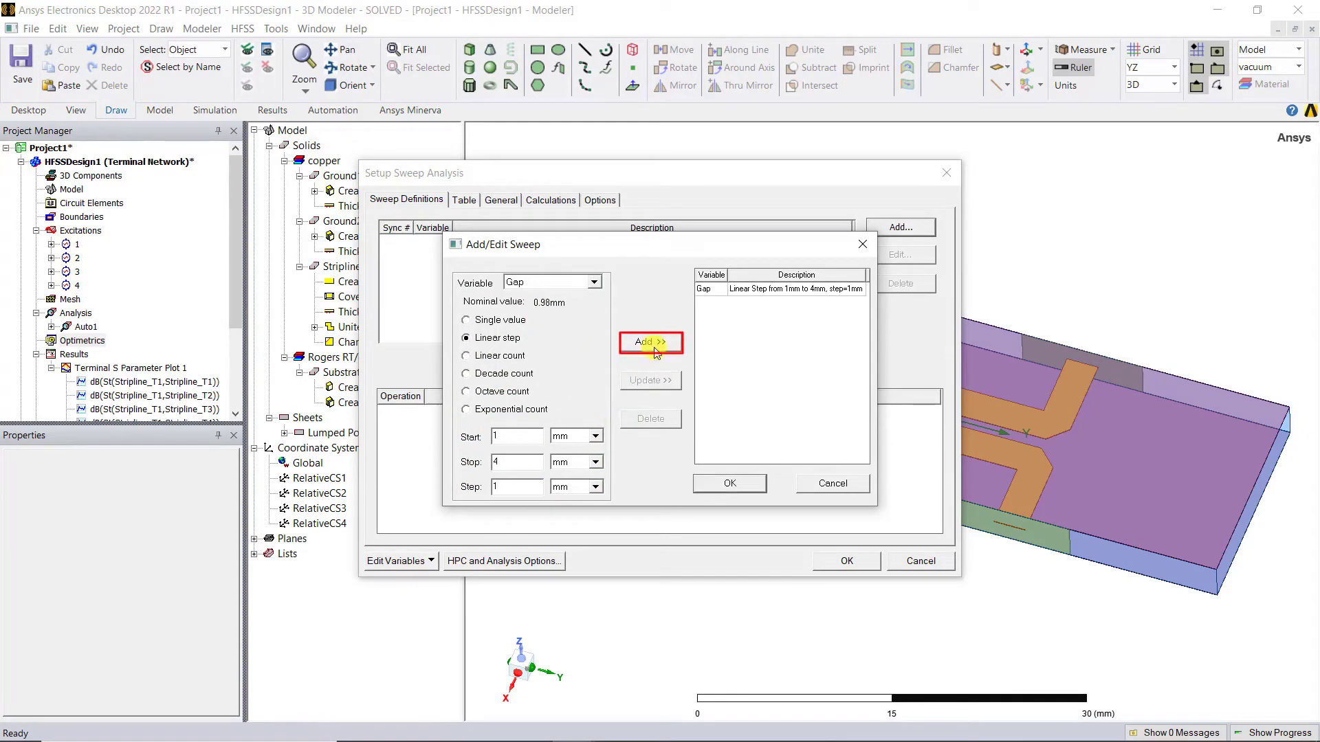
{"action": "left_click", "coordinate": [731, 485]}
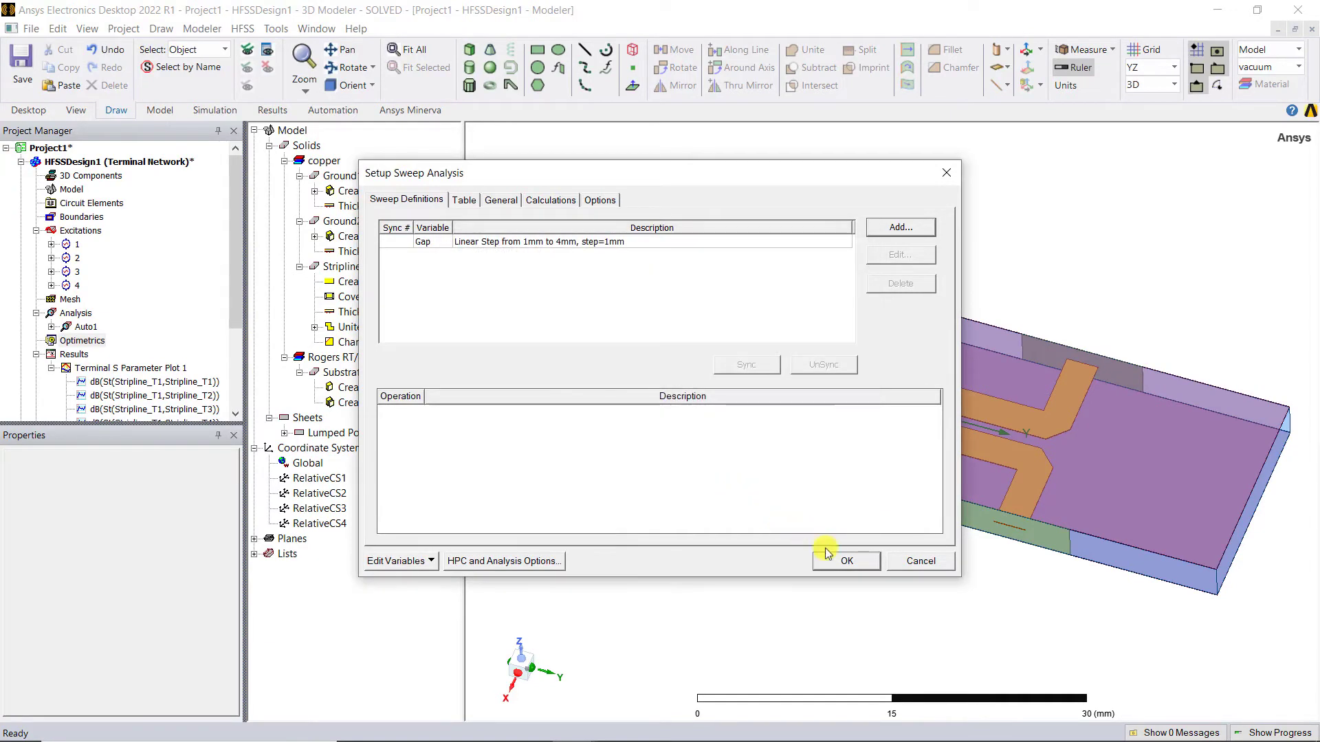
{"action": "left_click", "coordinate": [848, 562]}
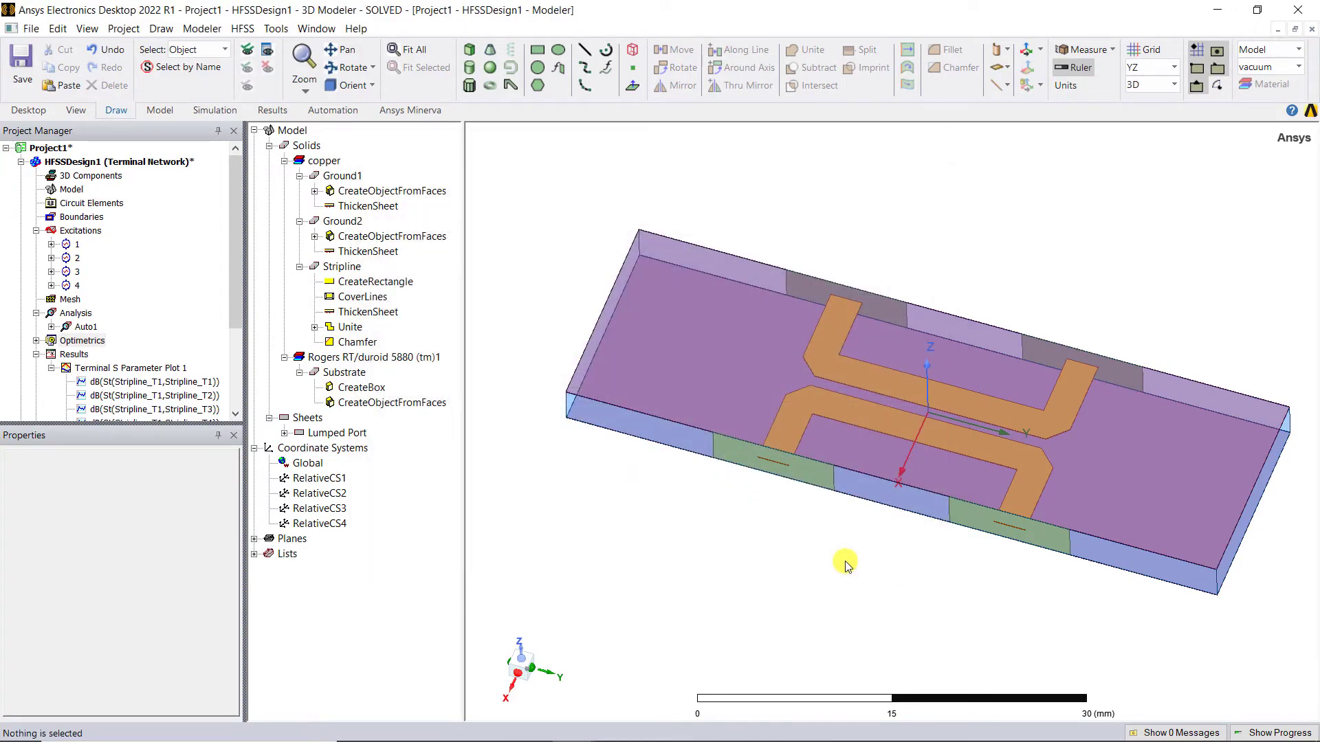
Validate ParametricSetup1 and run its parametric analysis
{"action": "left_click", "coordinate": [37, 340]}
{"action": "left_click", "coordinate": [53, 344]}
{"action": "left_click", "coordinate": [103, 354]}
{"action": "right_click", "coordinate": [110, 354]}
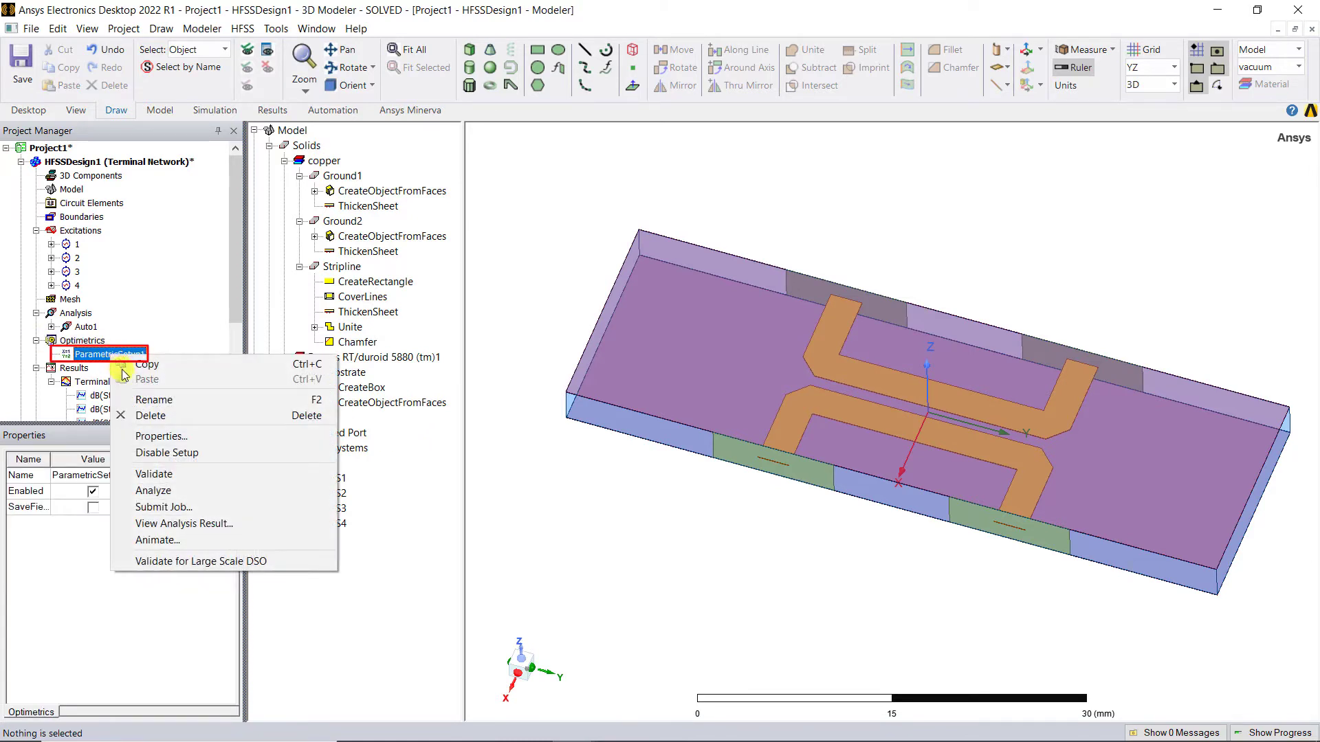
{"action": "left_click", "coordinate": [156, 474]}
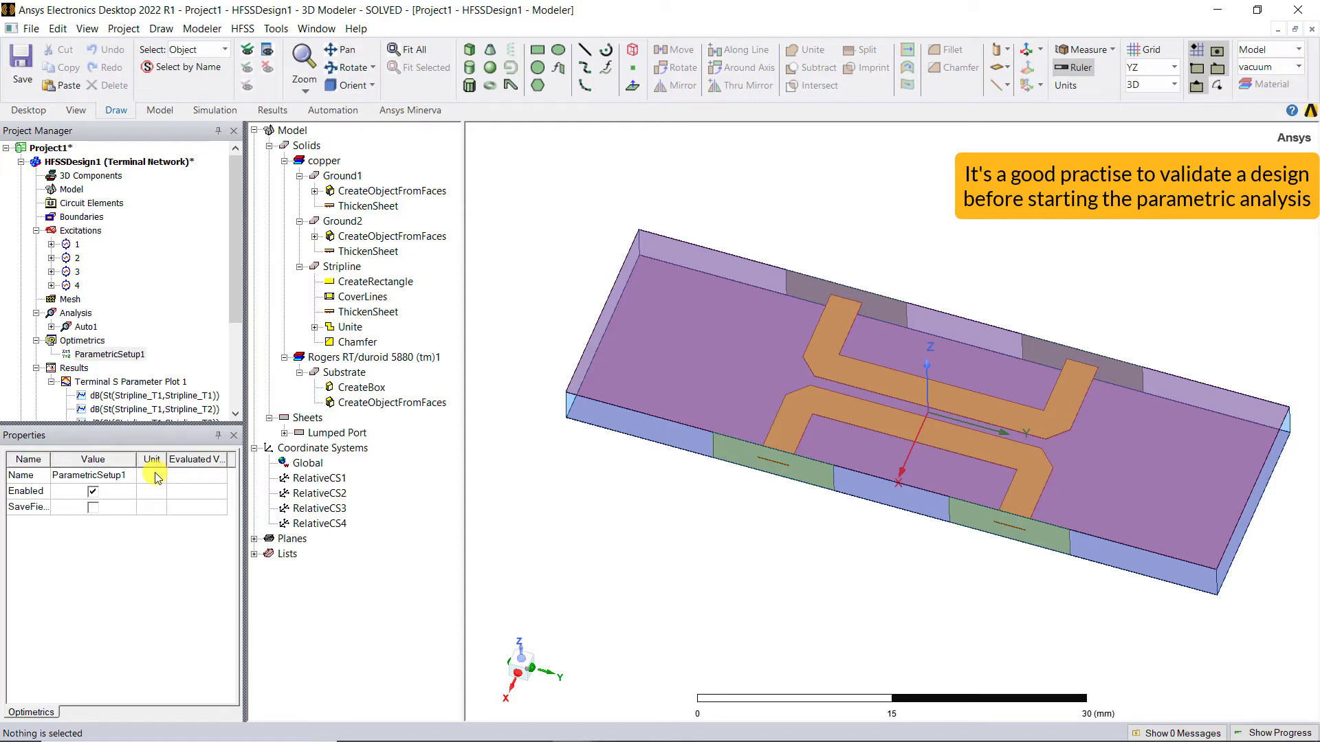
{"action": "right_click", "coordinate": [121, 357]}
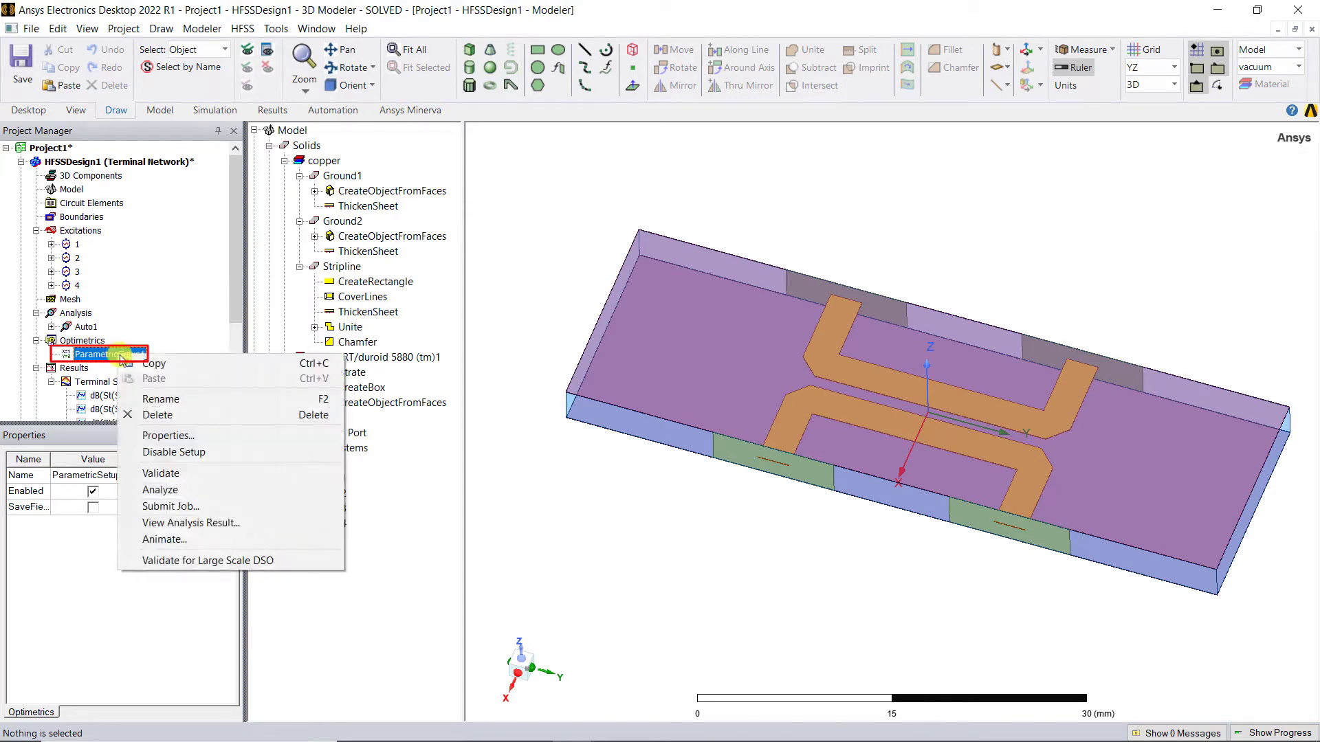
{"action": "left_click", "coordinate": [161, 490]}
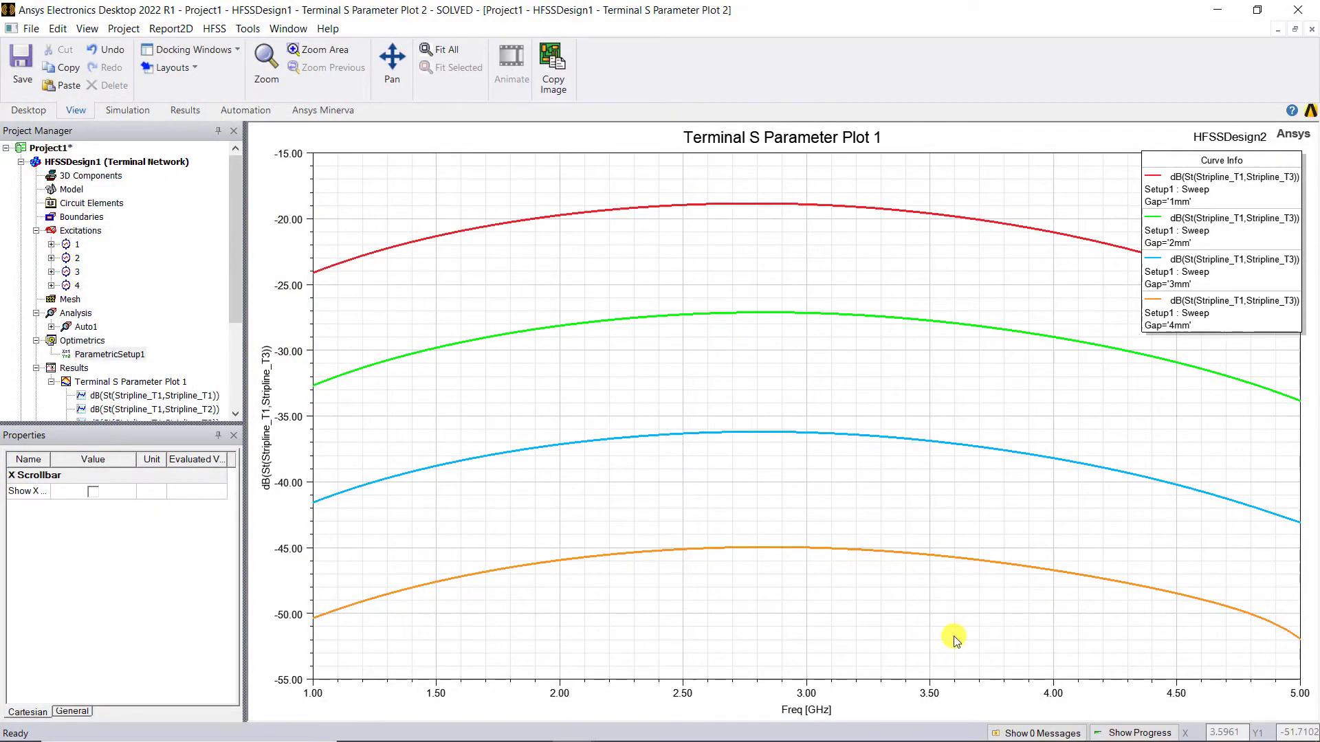
Highlight the Stripline_T1 to Stripline_T3 curves one by one to compare coupling for the 1, 2, 3 and 4 mm gaps
{"action": "left_click", "coordinate": [1160, 178]}
{"action": "left_click", "coordinate": [1162, 219]}
{"action": "left_click", "coordinate": [1165, 263]}
{"action": "left_click", "coordinate": [1167, 311]}
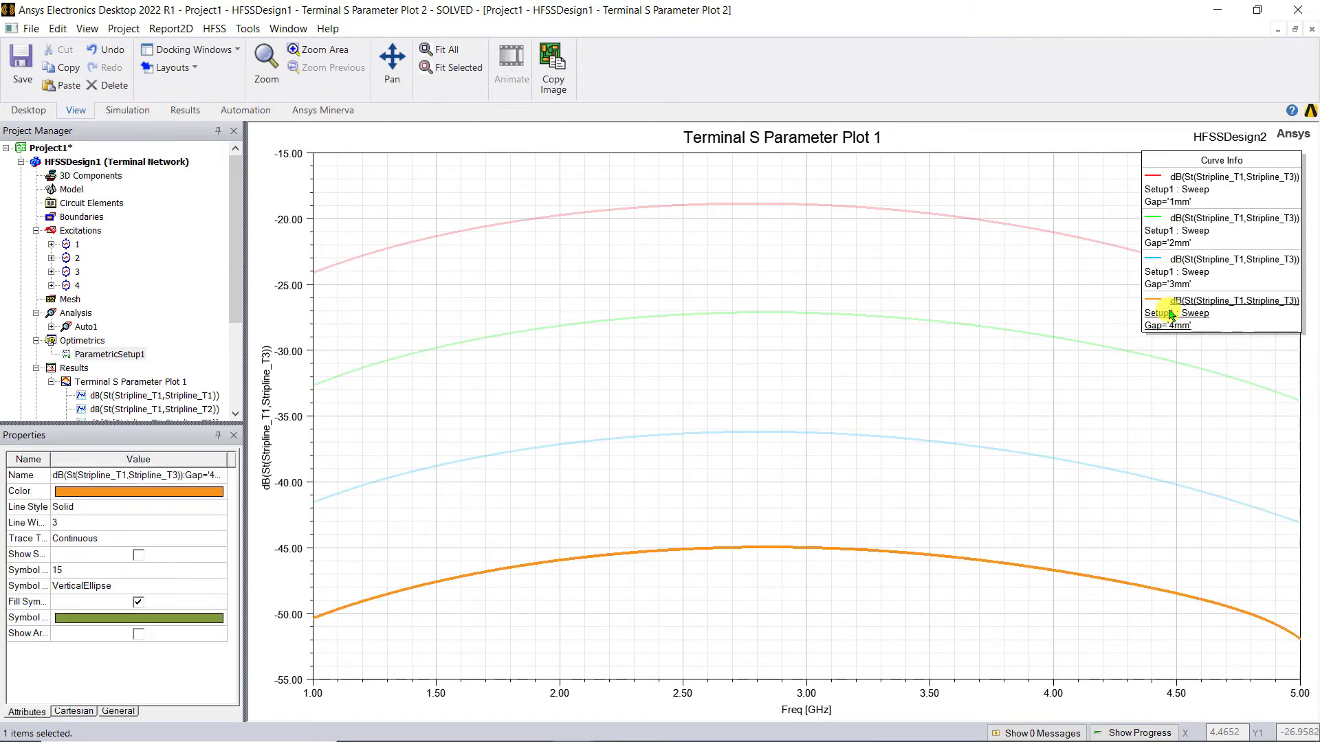
{"action": "left_click", "coordinate": [1174, 404]}
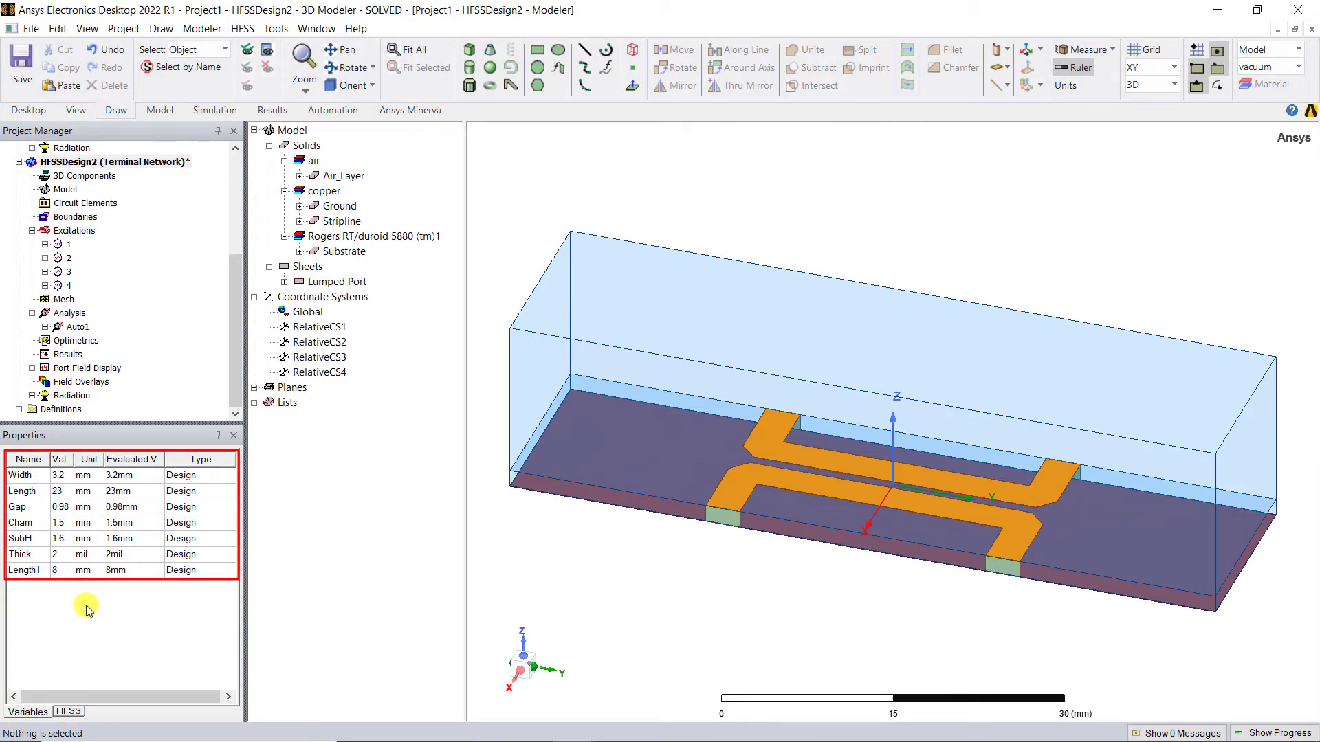
Select the Air_Layer box above the coupler in HFSSDesign2 to inspect its extent and properties
{"action": "left_click", "coordinate": [1199, 473]}
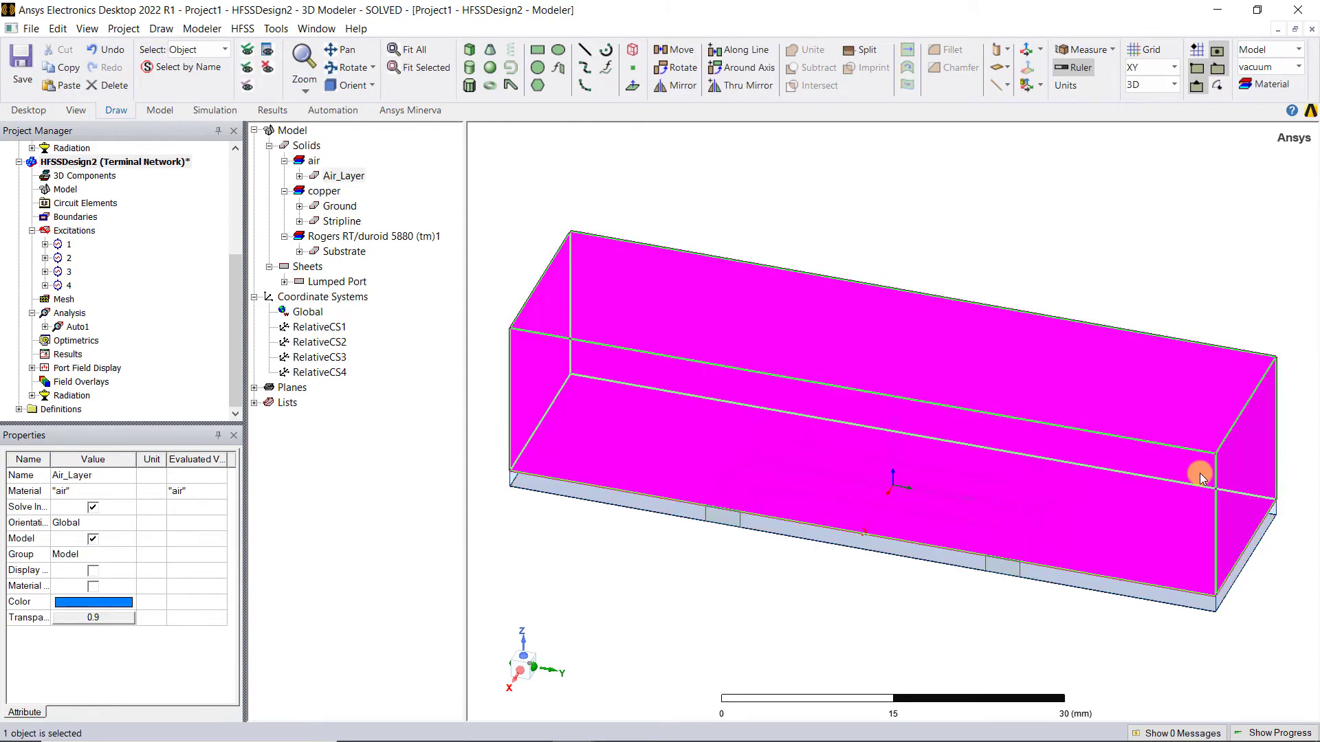
{"action": "left_click", "coordinate": [1201, 304]}
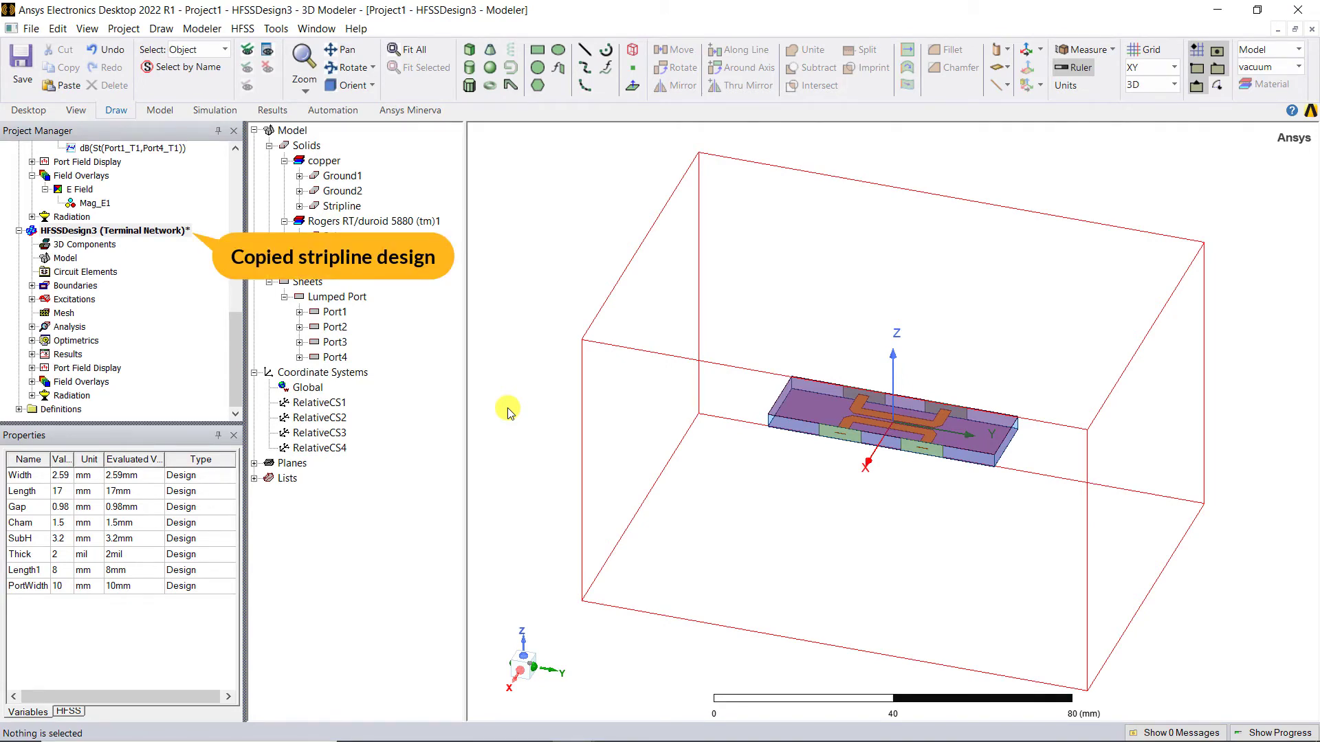
Delete the large region box enclosing the copied stripline model in HFSSDesign3 and fit the coupler to the view
{"action": "left_click", "coordinate": [654, 422]}
{"action": "key", "text": "Delete"}
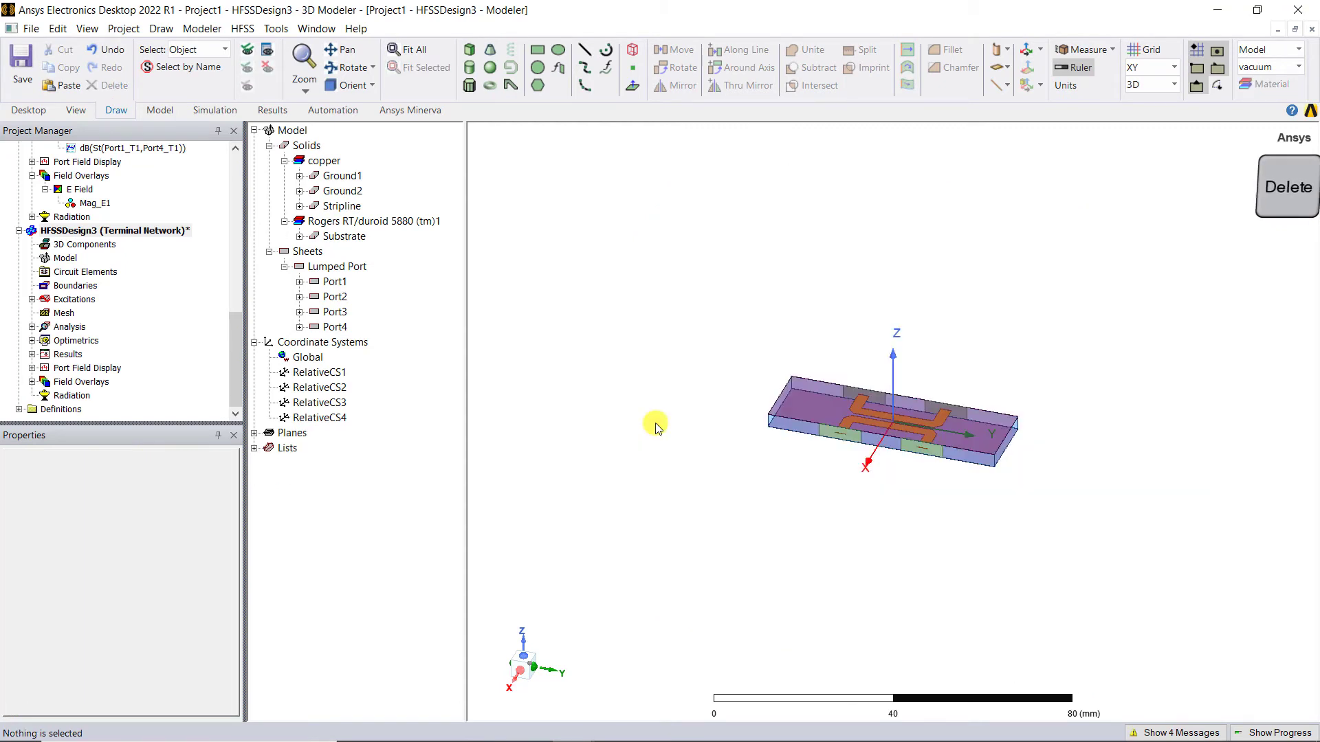
{"action": "key", "text": "ctrl+d"}
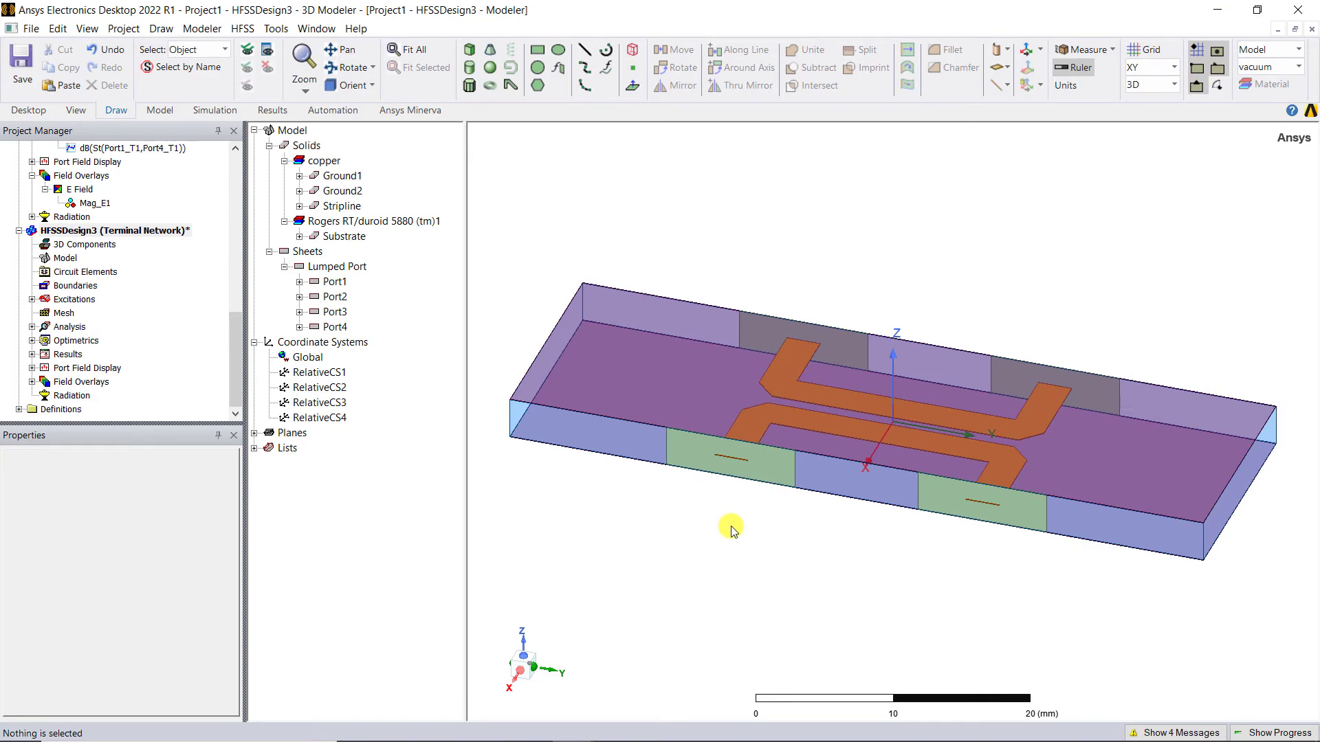
Delete the lumped port sheets Port1, Port2, Port3 and Port4 from the HFSSDesign3 model
{"action": "left_click", "coordinate": [336, 283]}
{"action": "left_click", "coordinate": [335, 296], "text": "ctrl"}
{"action": "left_click", "coordinate": [334, 311], "text": "ctrl"}
{"action": "left_click", "coordinate": [335, 327], "text": "ctrl"}
{"action": "key", "text": "Delete"}
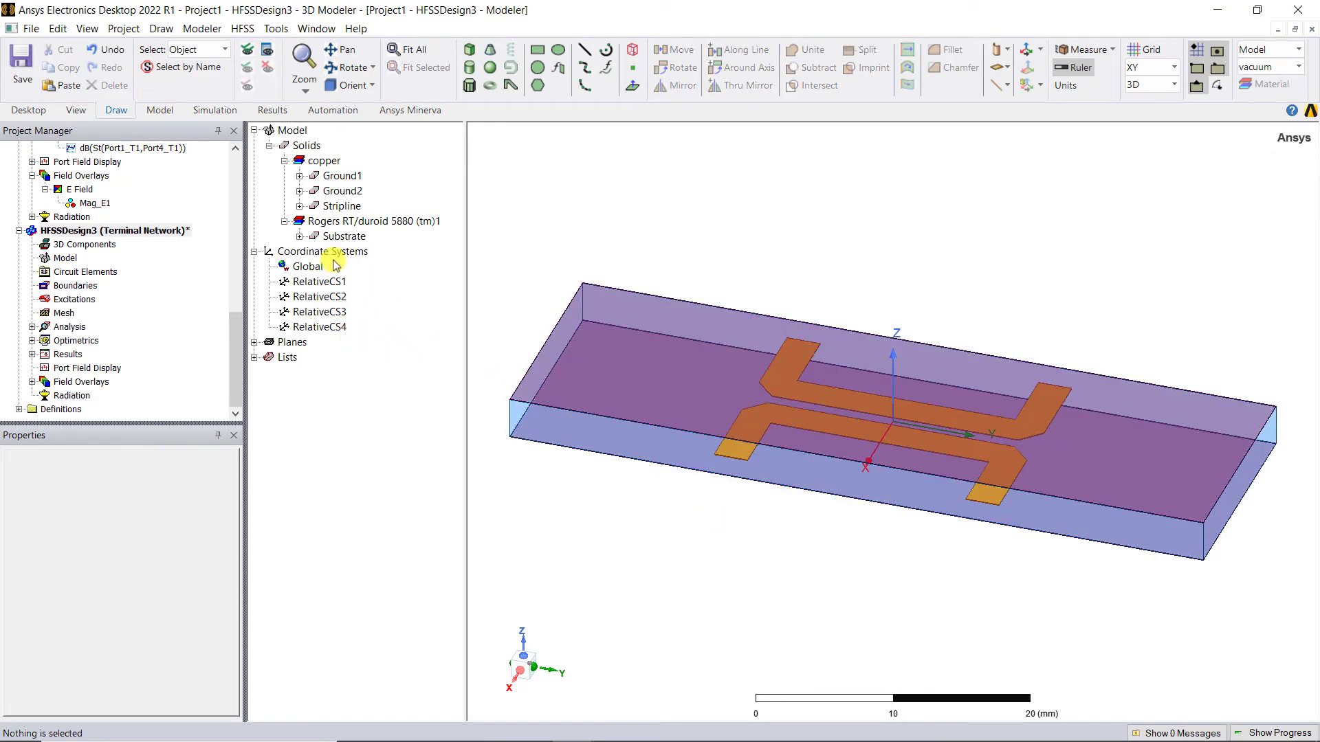
Insert the SMA_Connector 3D component from the Single Section Coupler folder into the stripline model and check its excitation
{"action": "left_click", "coordinate": [180, 114]}
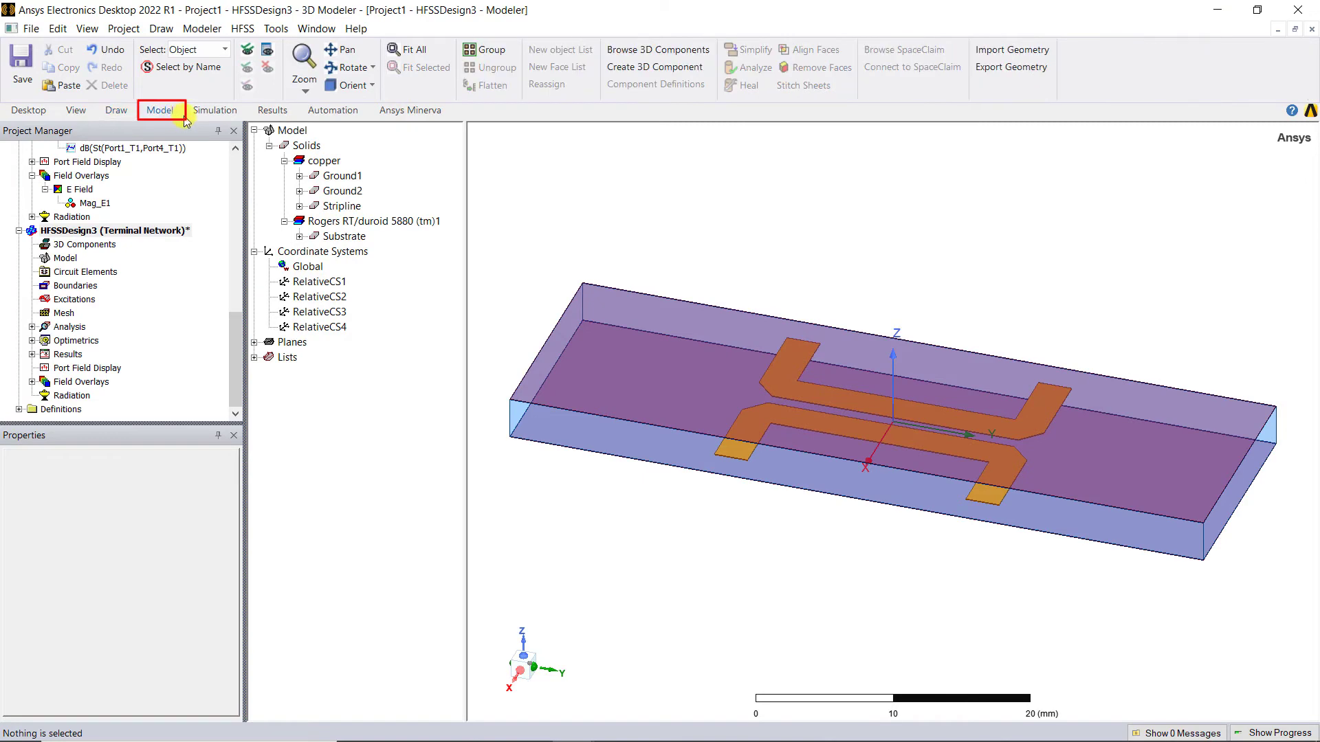
{"action": "left_click", "coordinate": [646, 50]}
{"action": "left_click", "coordinate": [617, 267]}
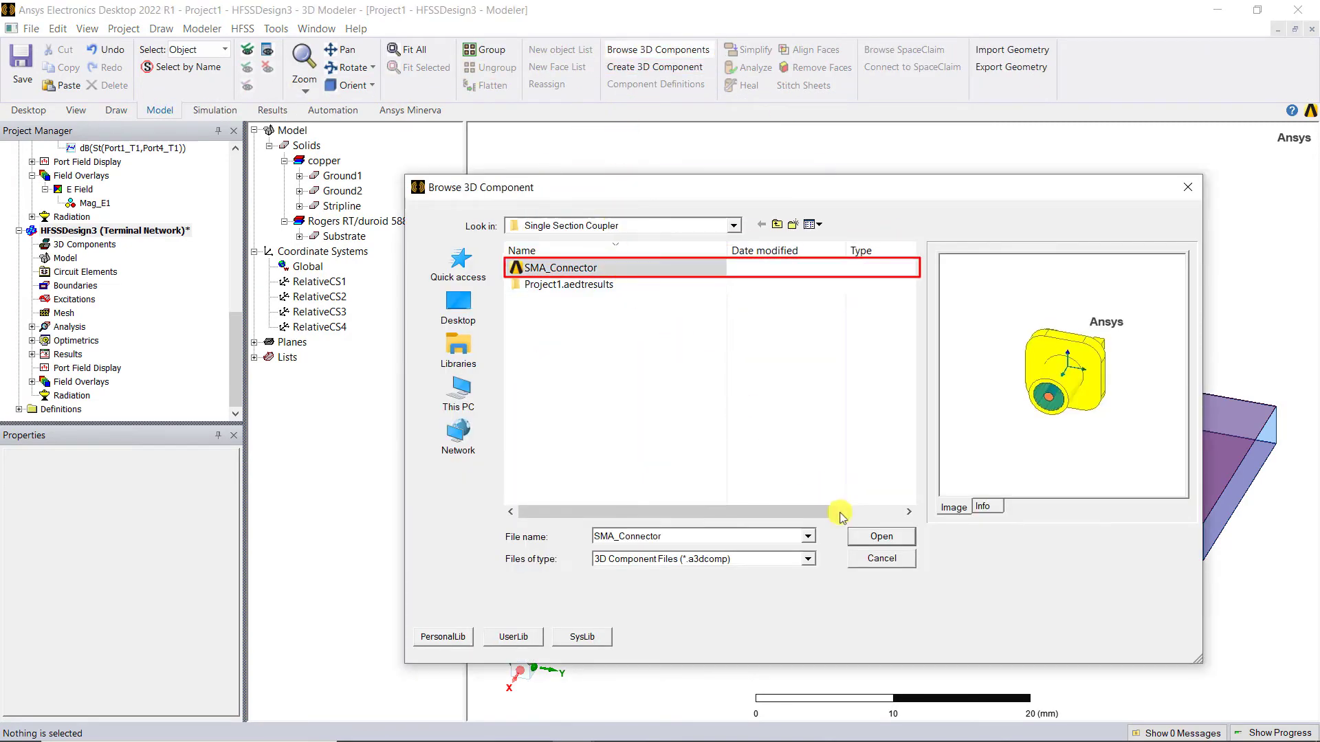
{"action": "left_click", "coordinate": [856, 536]}
{"action": "left_click", "coordinate": [706, 481]}
{"action": "left_click", "coordinate": [695, 504]}
{"action": "left_click", "coordinate": [621, 562]}
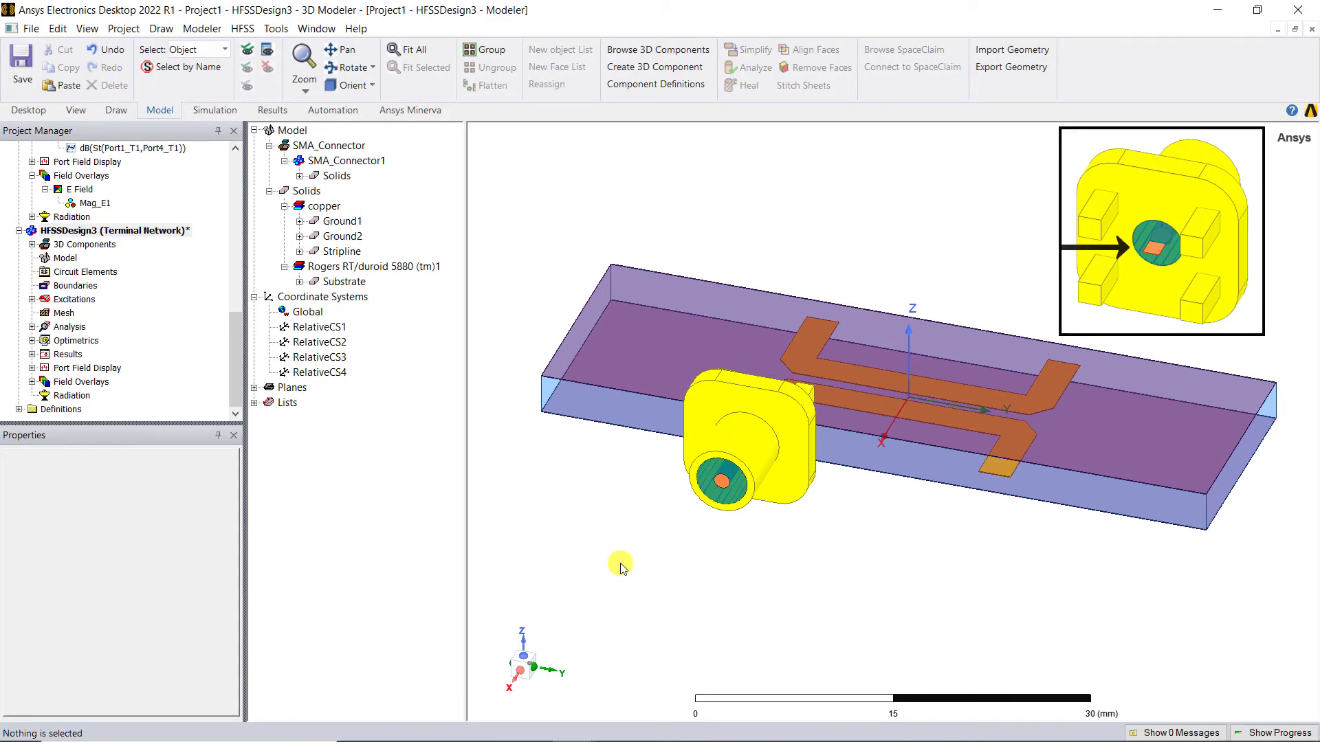
{"action": "left_click", "coordinate": [32, 299]}
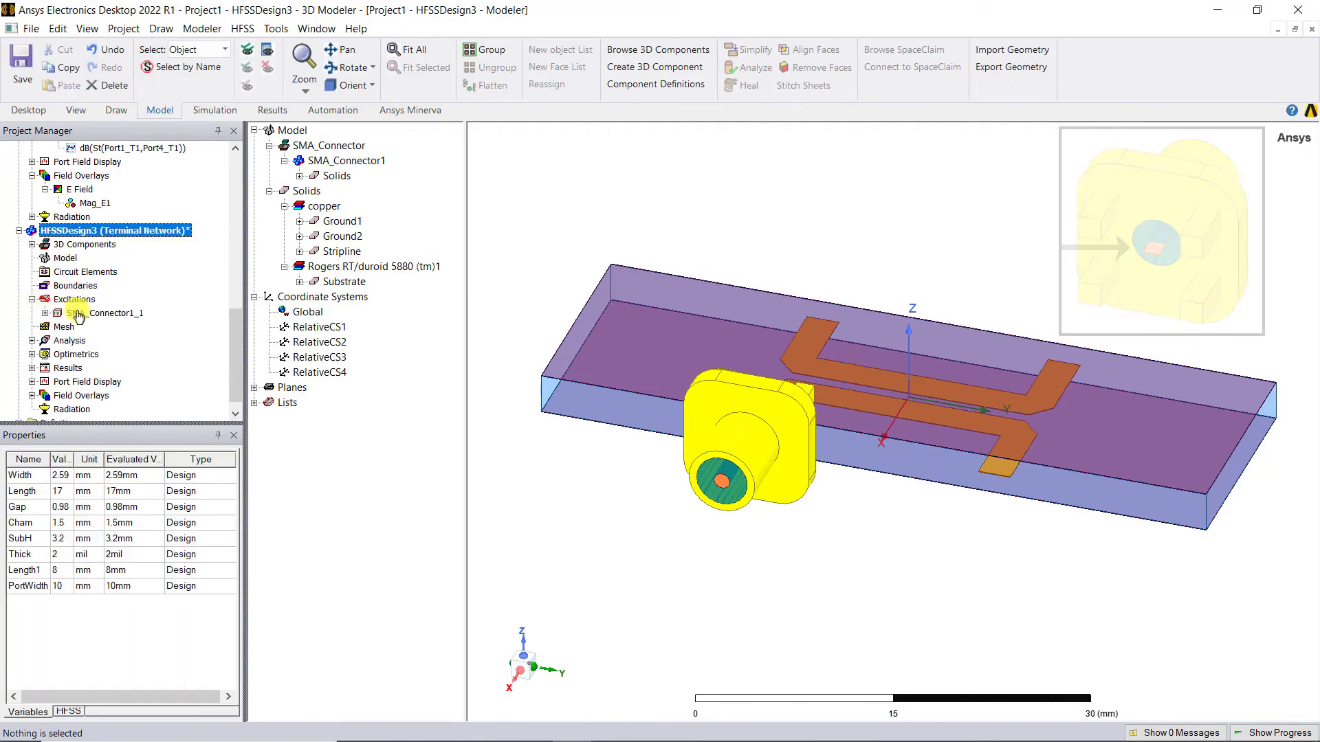
{"action": "left_click", "coordinate": [100, 314]}
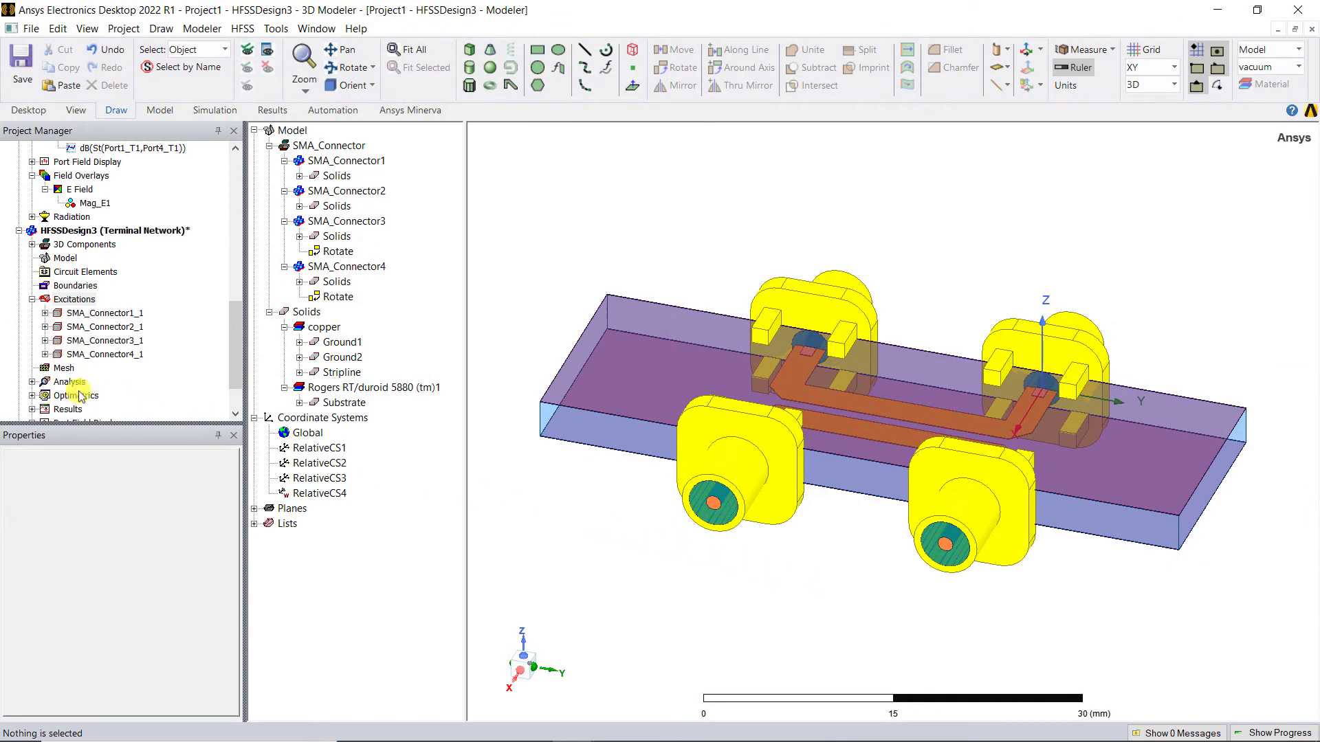
Run the analysis of the Auto1 setup in HFSSDesign3 with the four SMA connectors attached
{"action": "left_click", "coordinate": [32, 381]}
{"action": "right_click", "coordinate": [75, 396]}
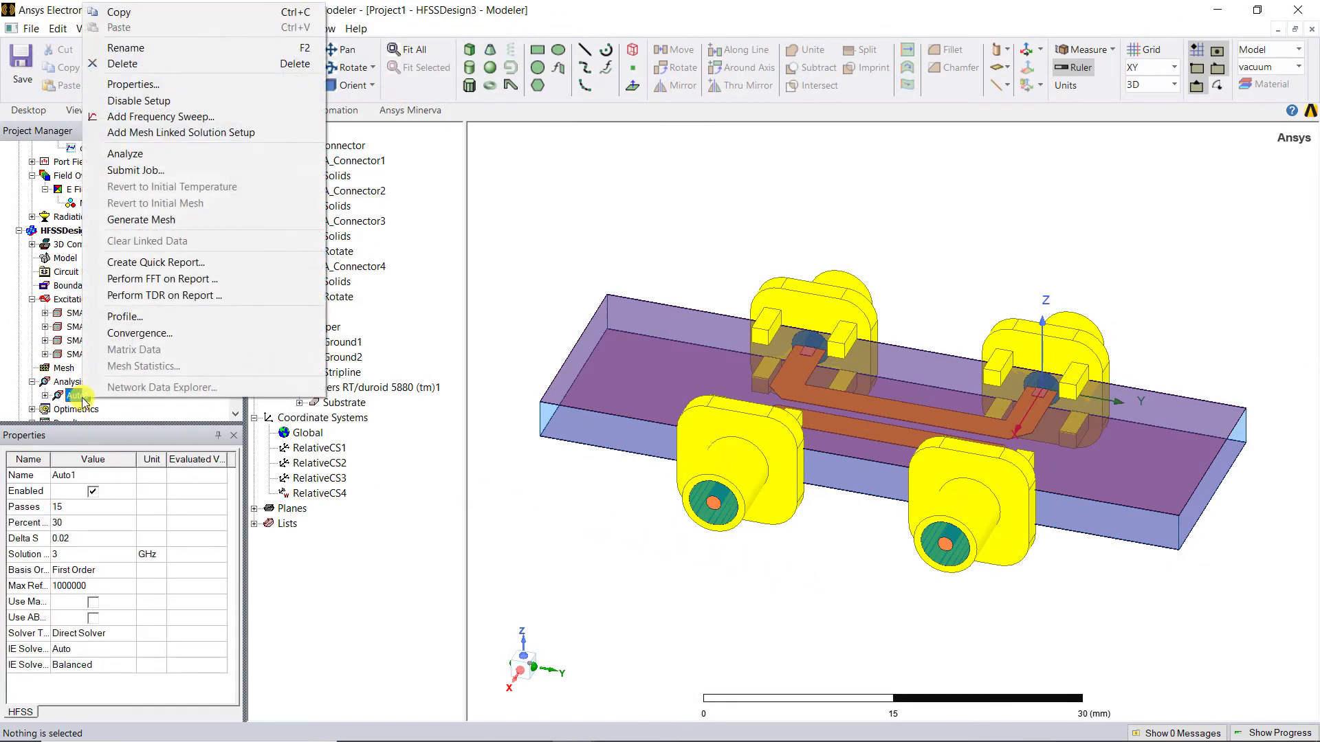
{"action": "left_click", "coordinate": [197, 164]}
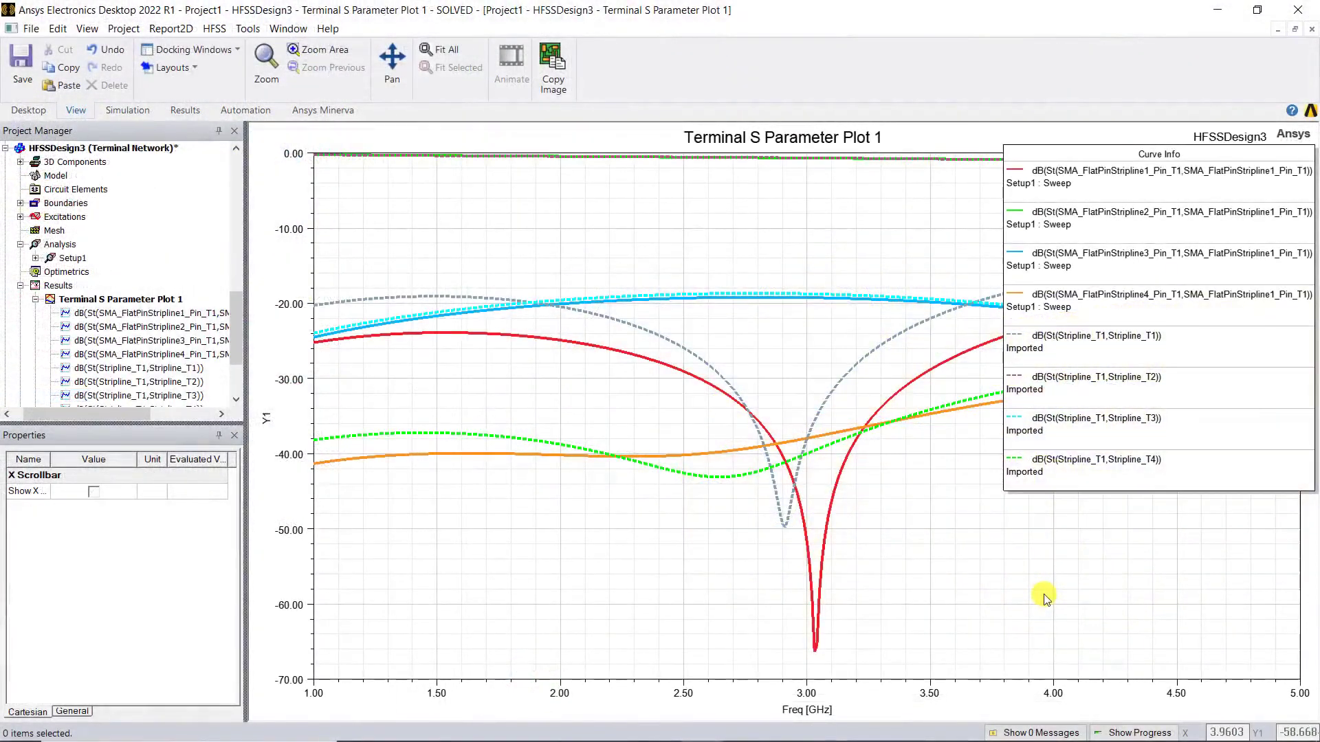